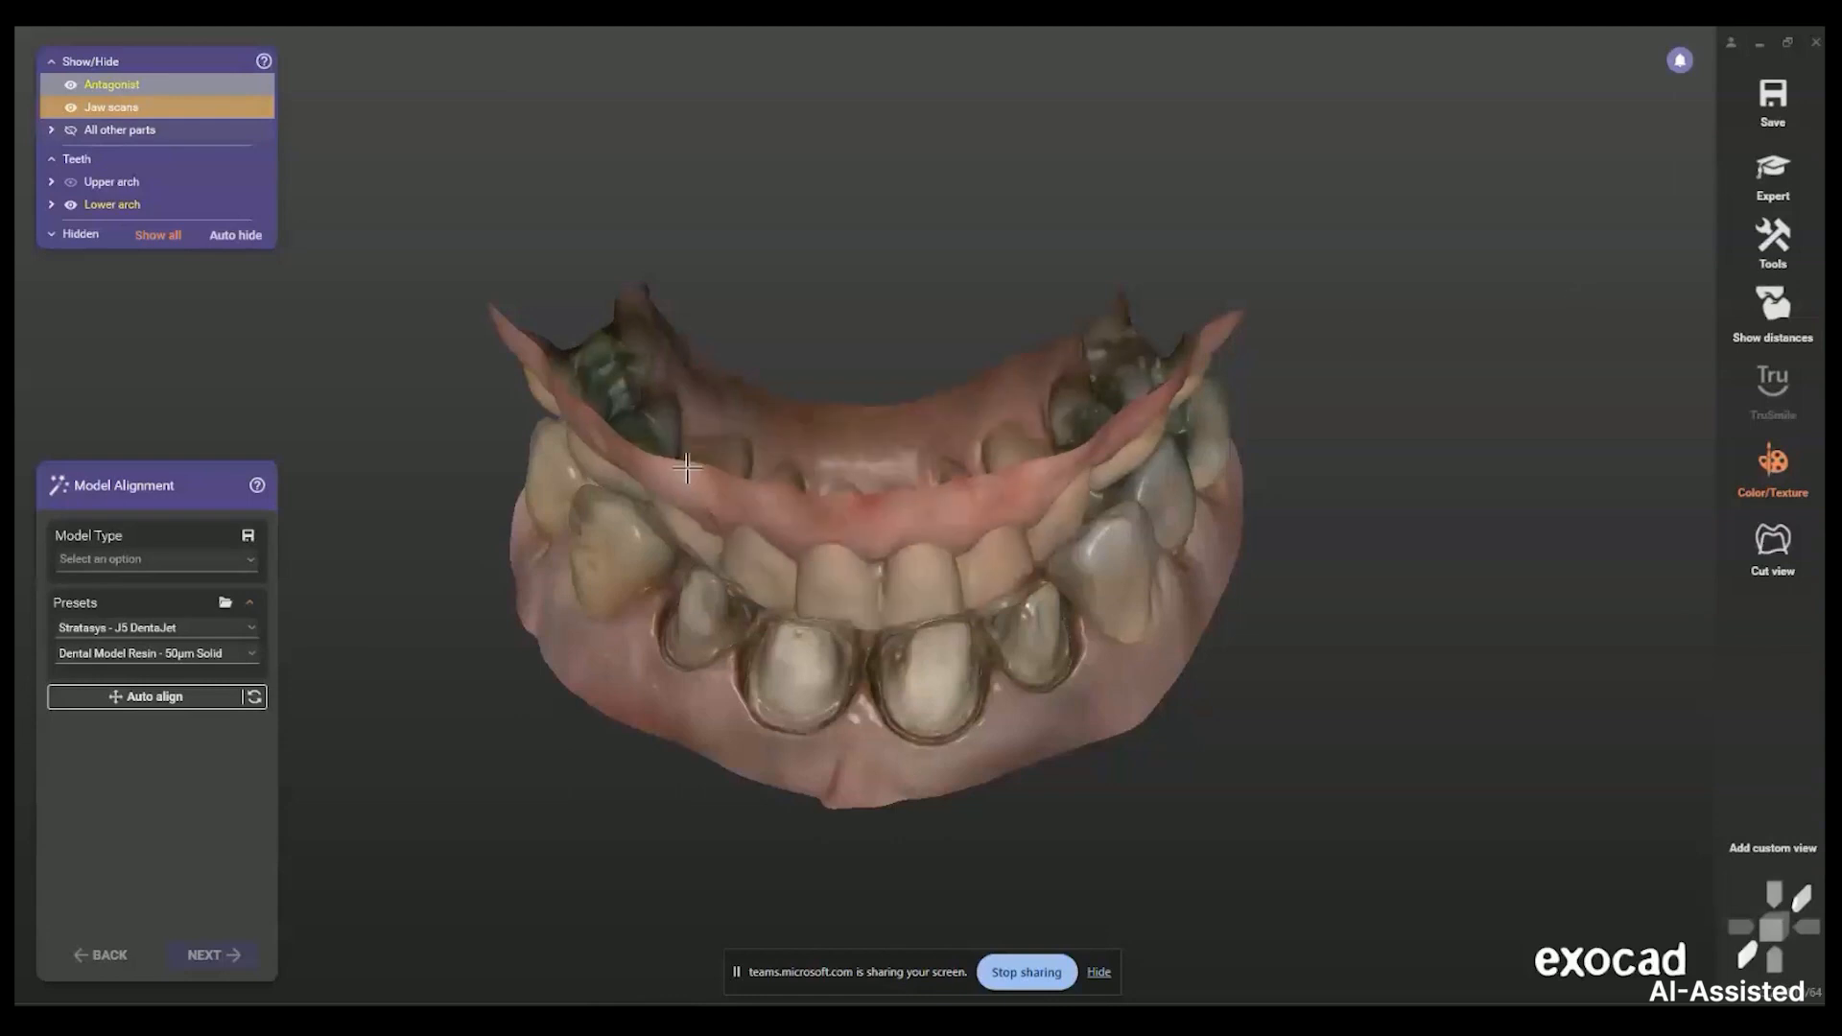
# Choose Plateless model as the model type and display the die options showing With cutout dies
pyautogui.click(144, 564)
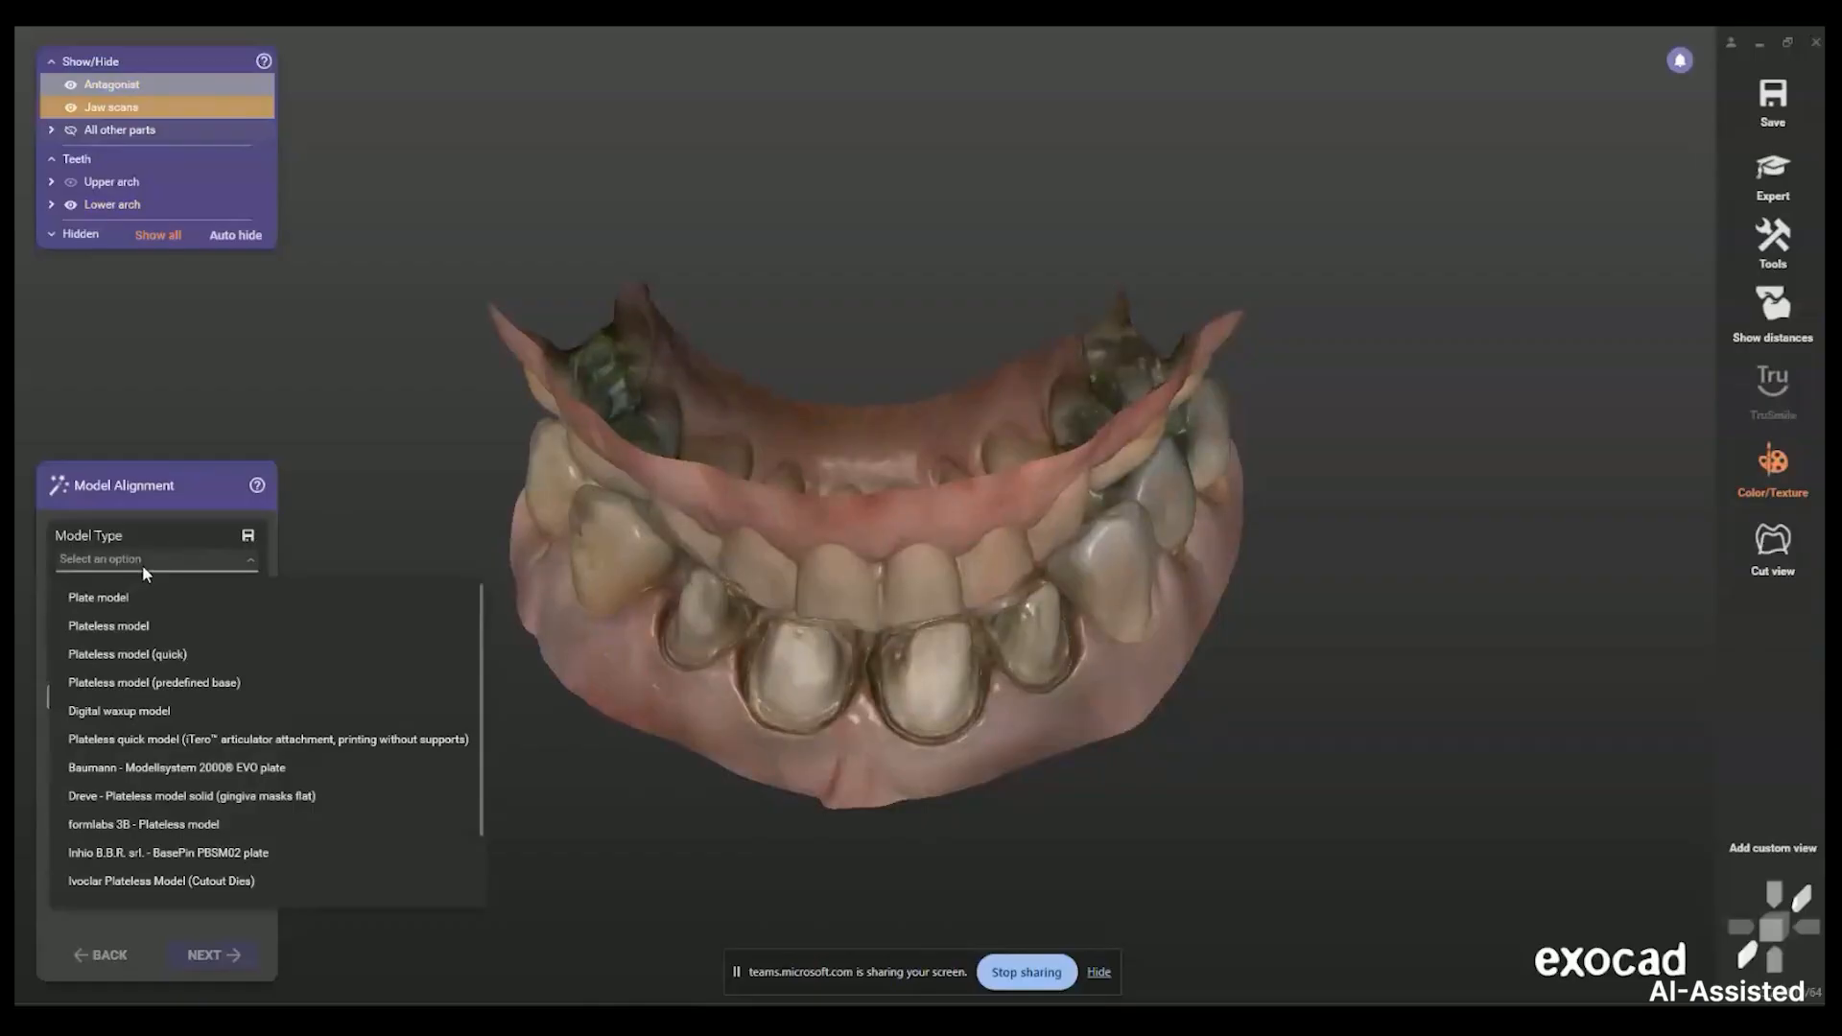
pyautogui.click(124, 629)
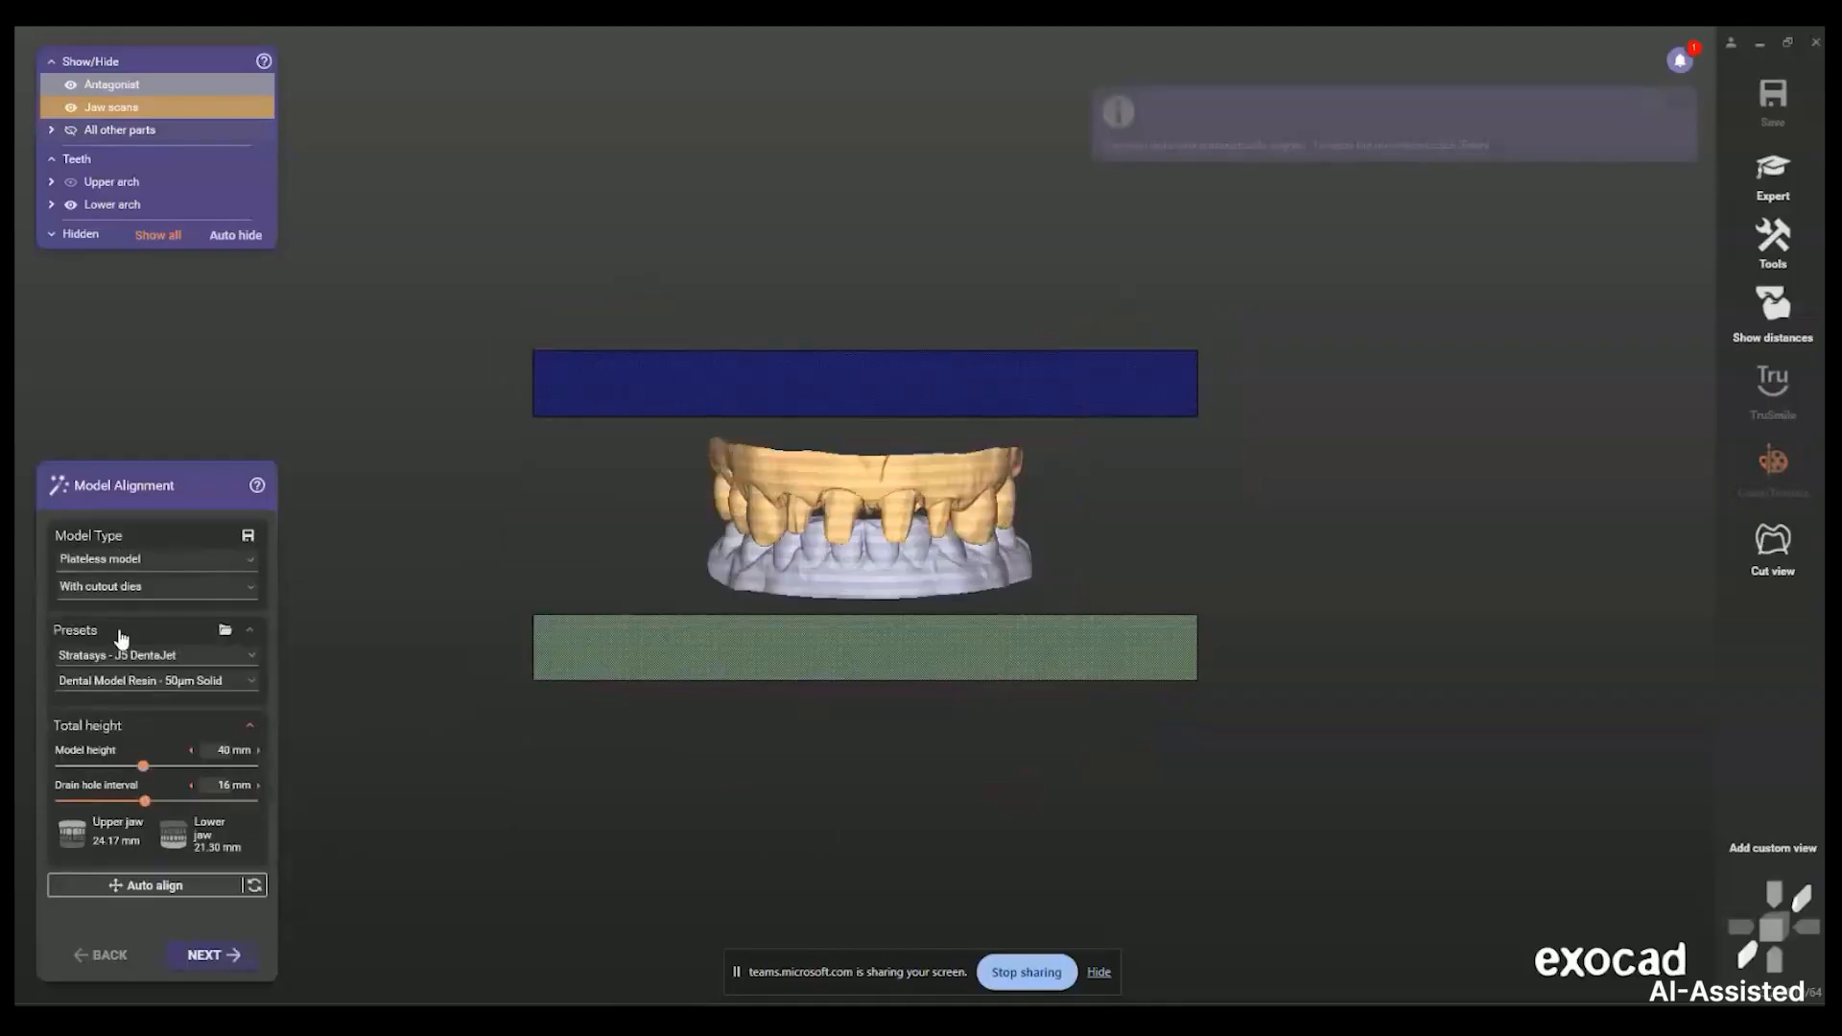
pyautogui.click(149, 594)
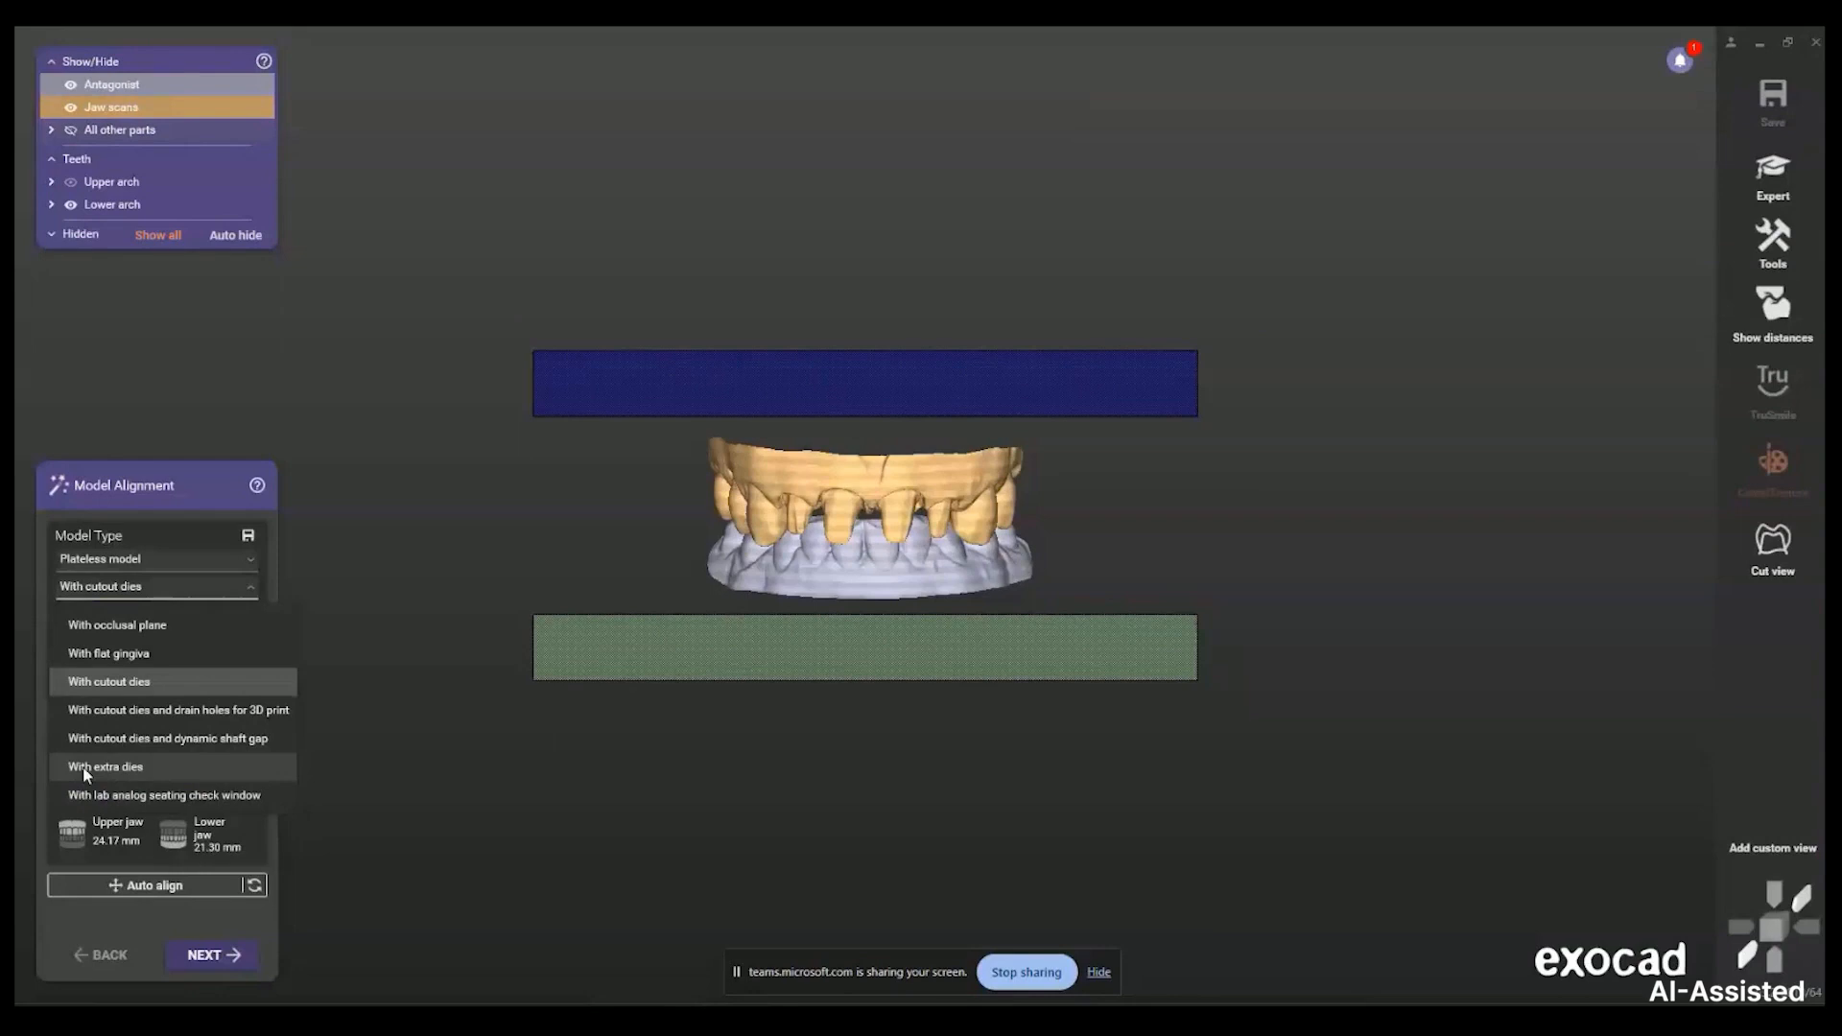
# Keep With cutout dies and bring the model height down from 40 mm to about 36.63 mm
pyautogui.click(142, 683)
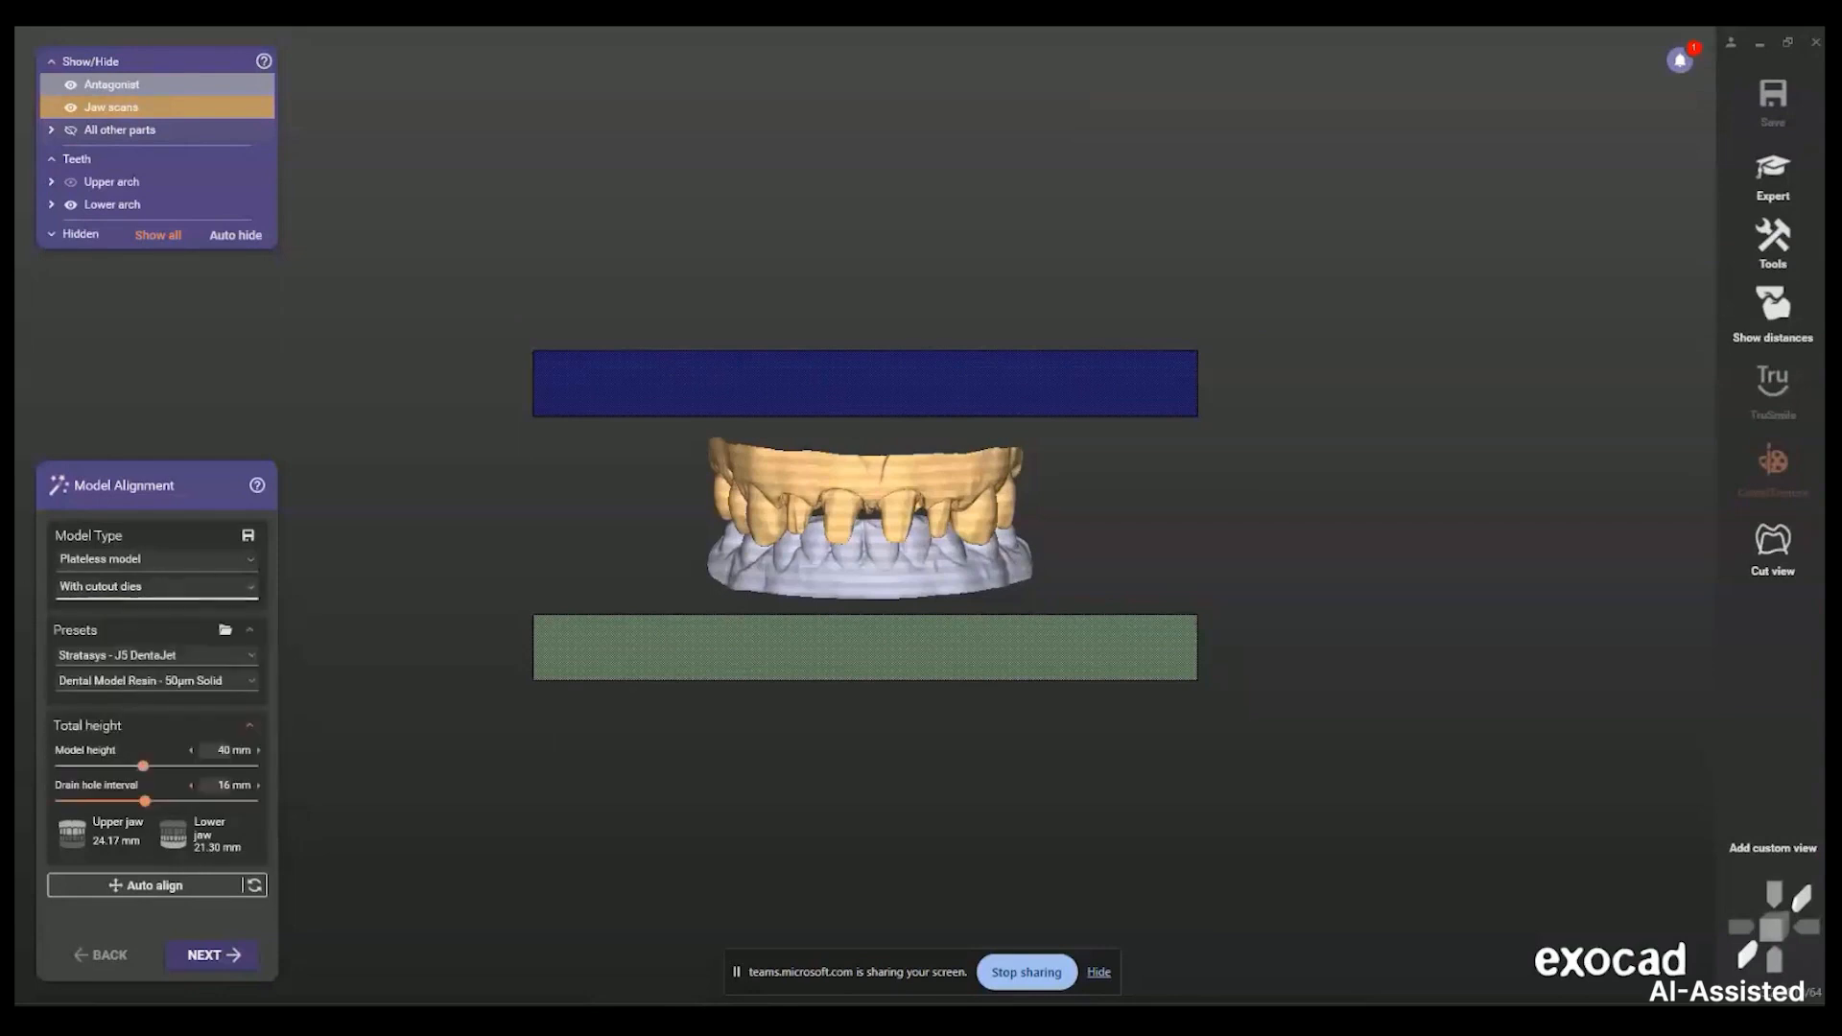
pyautogui.moveTo(850, 650); pyautogui.dragTo(850, 658, button='right')
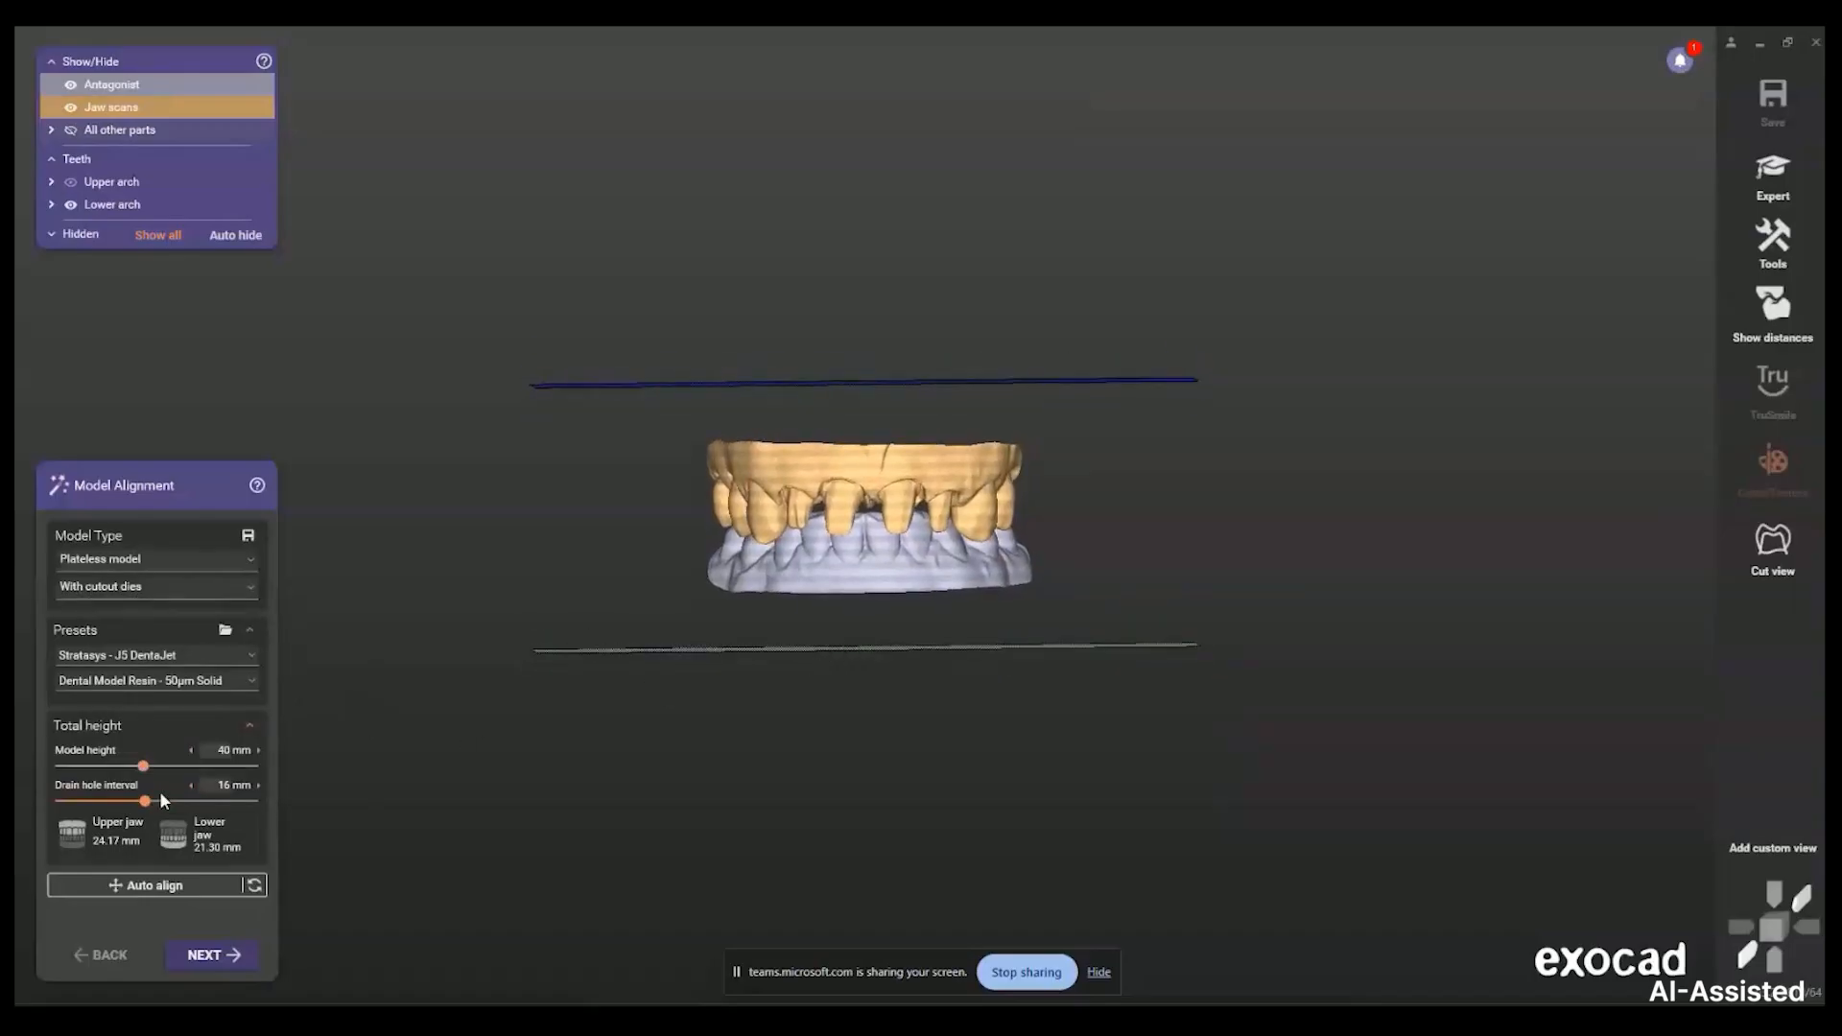
pyautogui.moveTo(144, 768)
pyautogui.mouseDown()
pyautogui.moveTo(73, 768)
pyautogui.moveTo(164, 767)
pyautogui.moveTo(122, 767)
pyautogui.mouseUp()
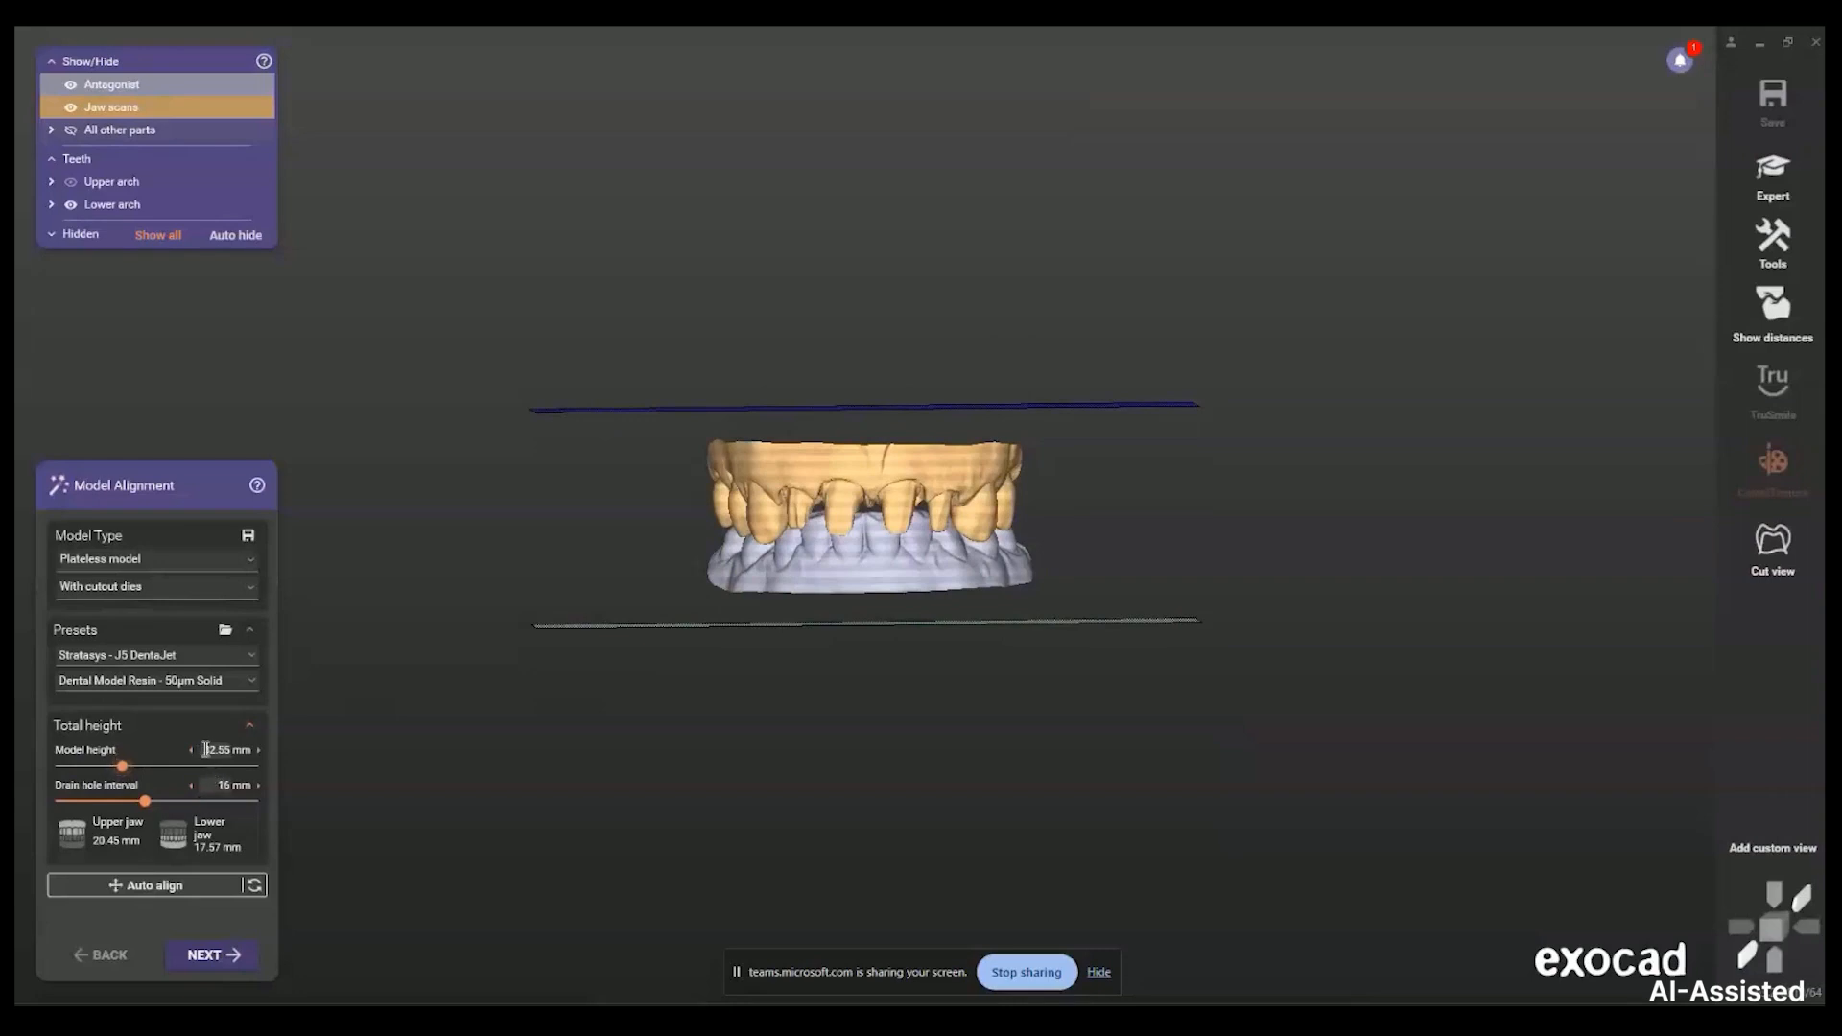
pyautogui.click(132, 767)
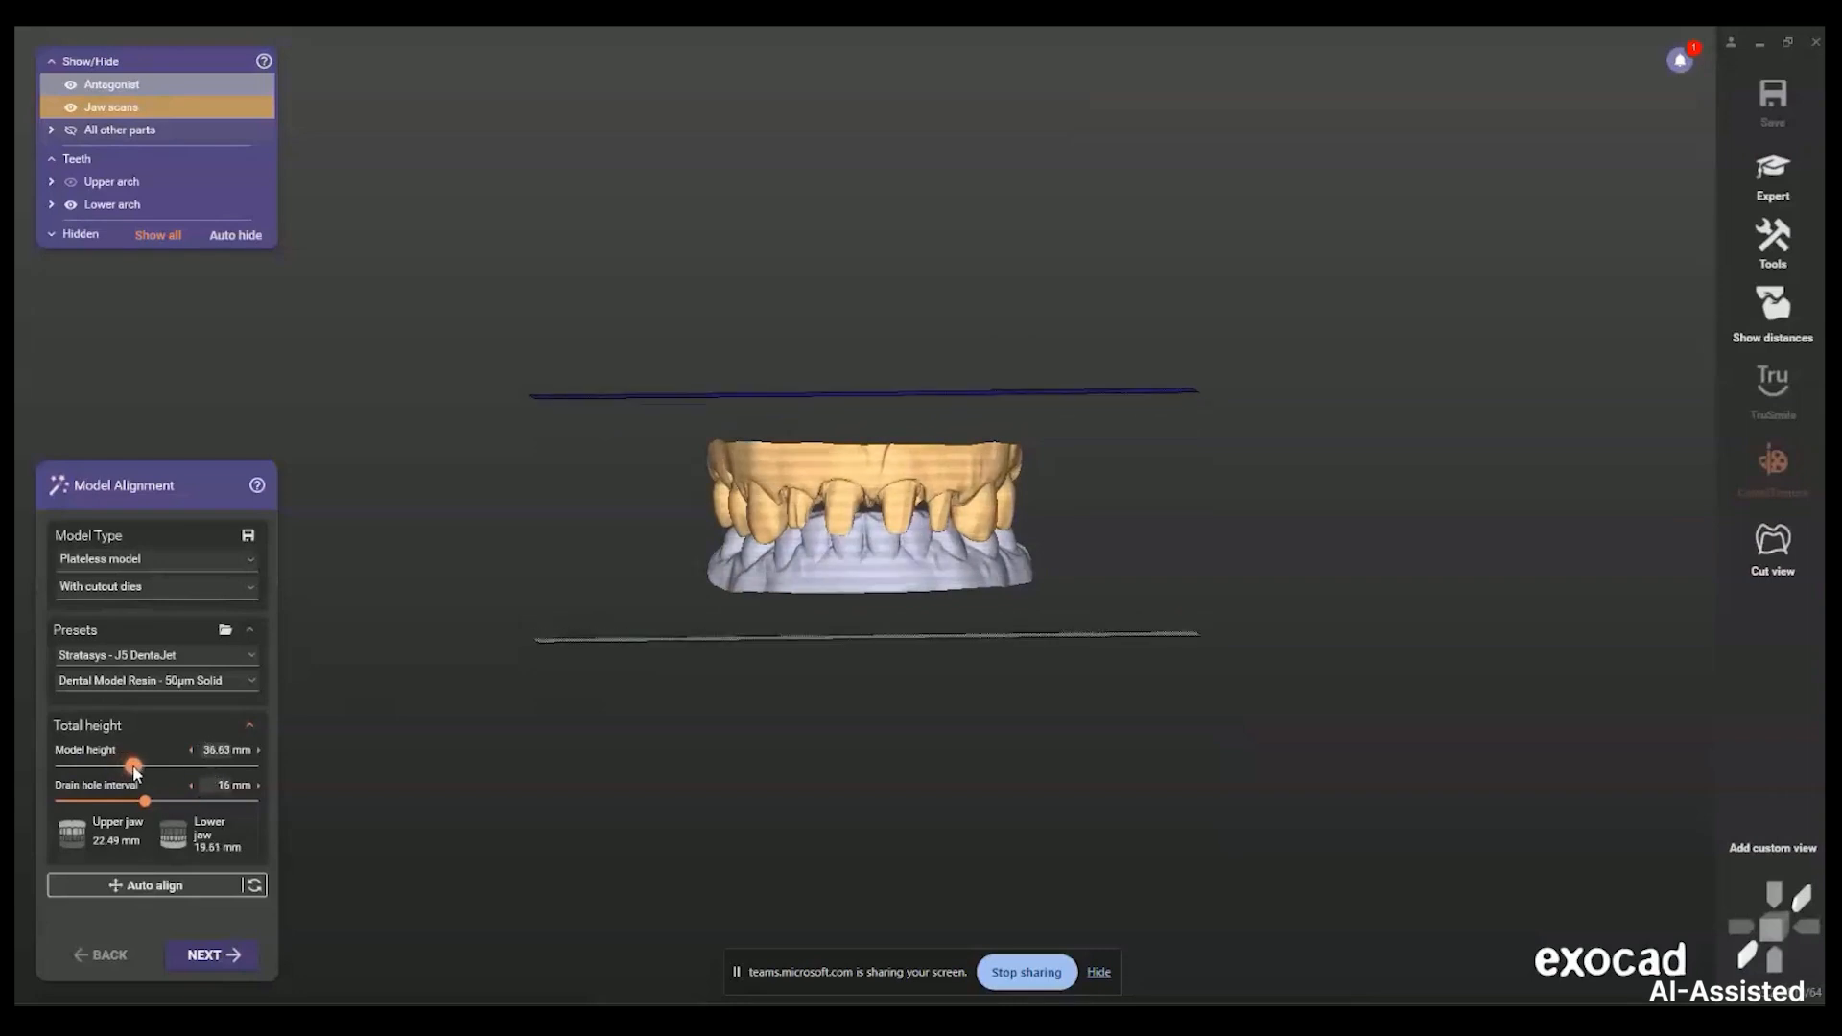
# Fix model height at 36.97 mm, keeping Stratasys - J5 DentaJet with Dental Model Resin - 50µm Solid
pyautogui.moveTo(132, 766); pyautogui.dragTo(135, 766)
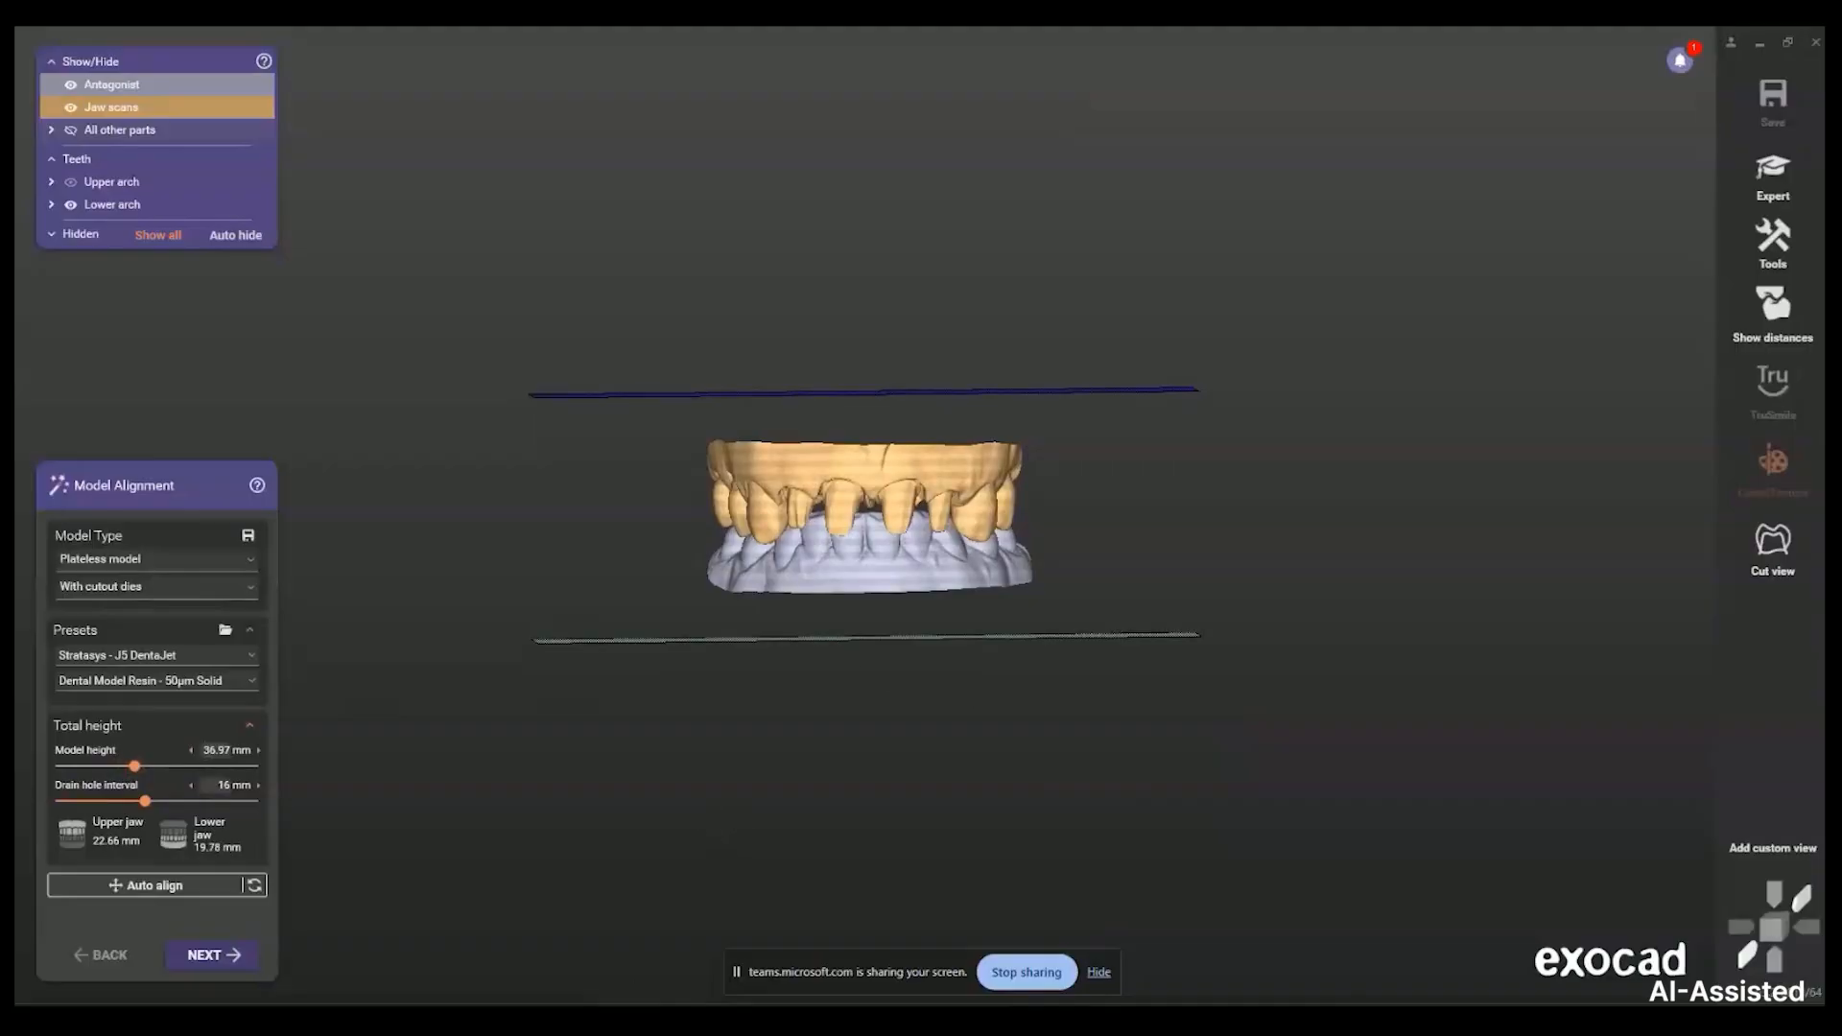
pyautogui.click(106, 658)
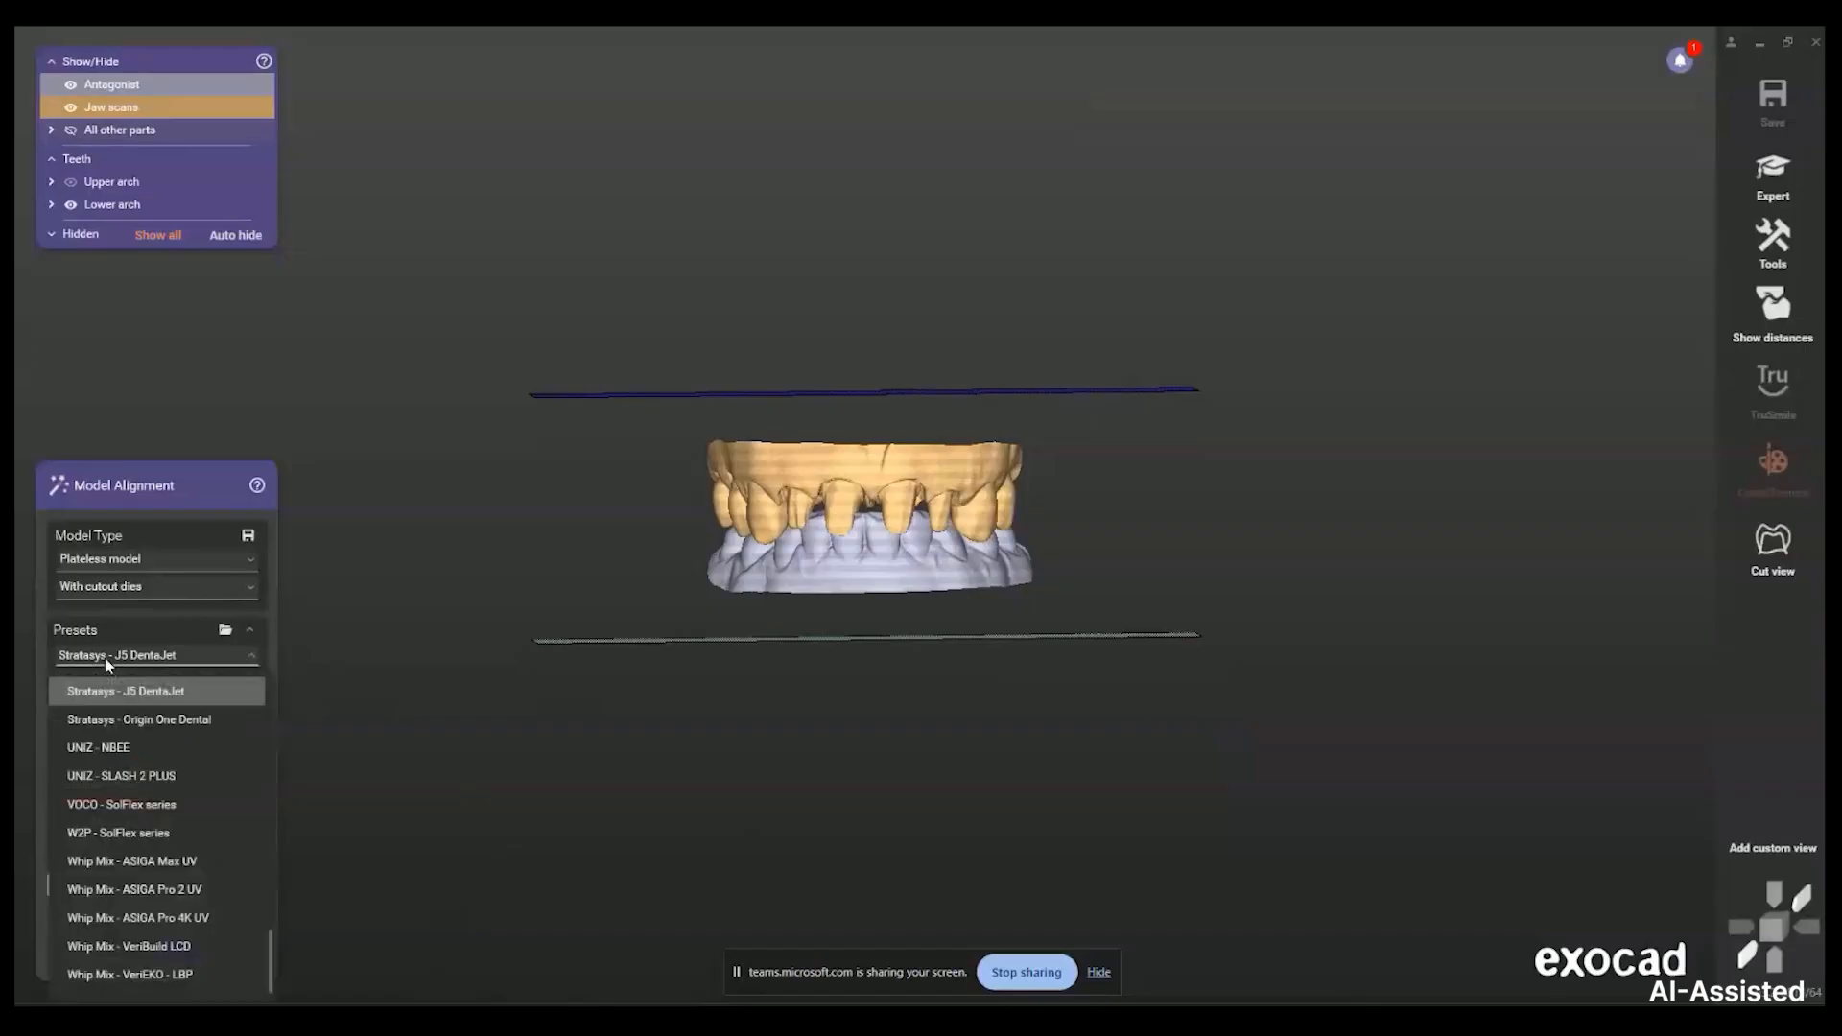
pyautogui.click(159, 700)
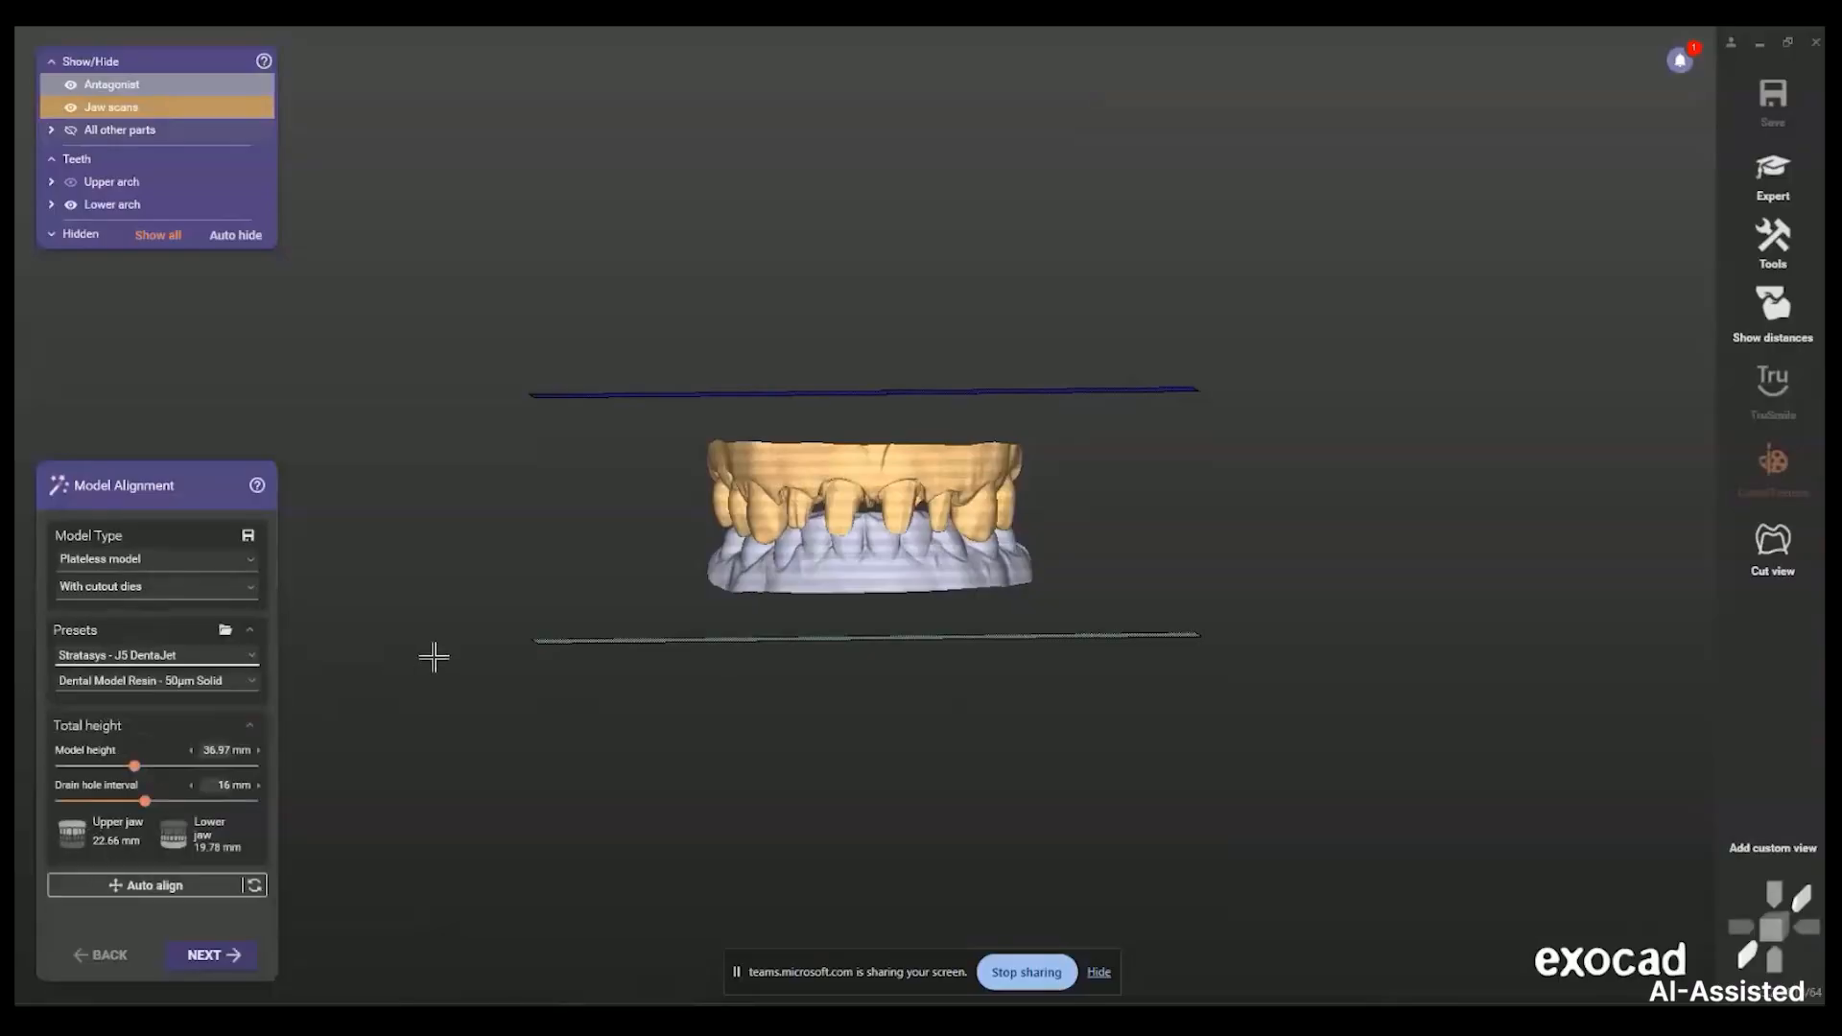
pyautogui.click(217, 683)
pyautogui.click(240, 710)
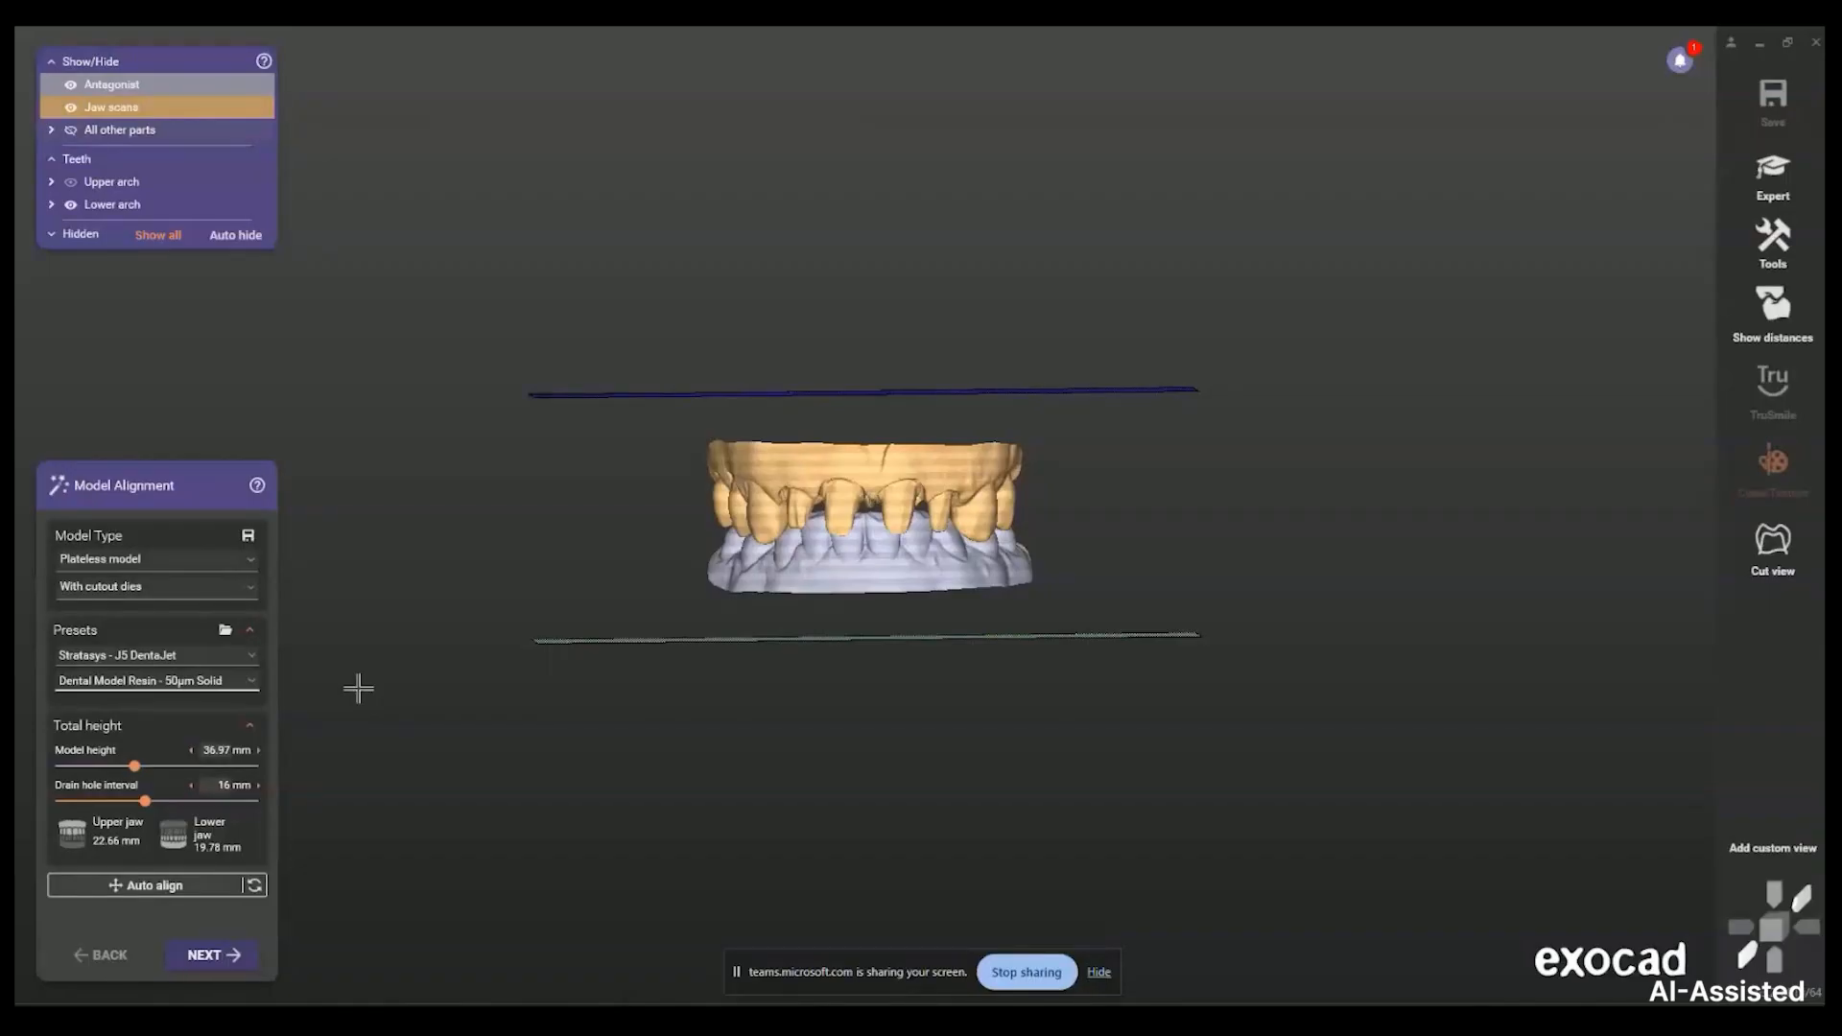
pyautogui.press('space')
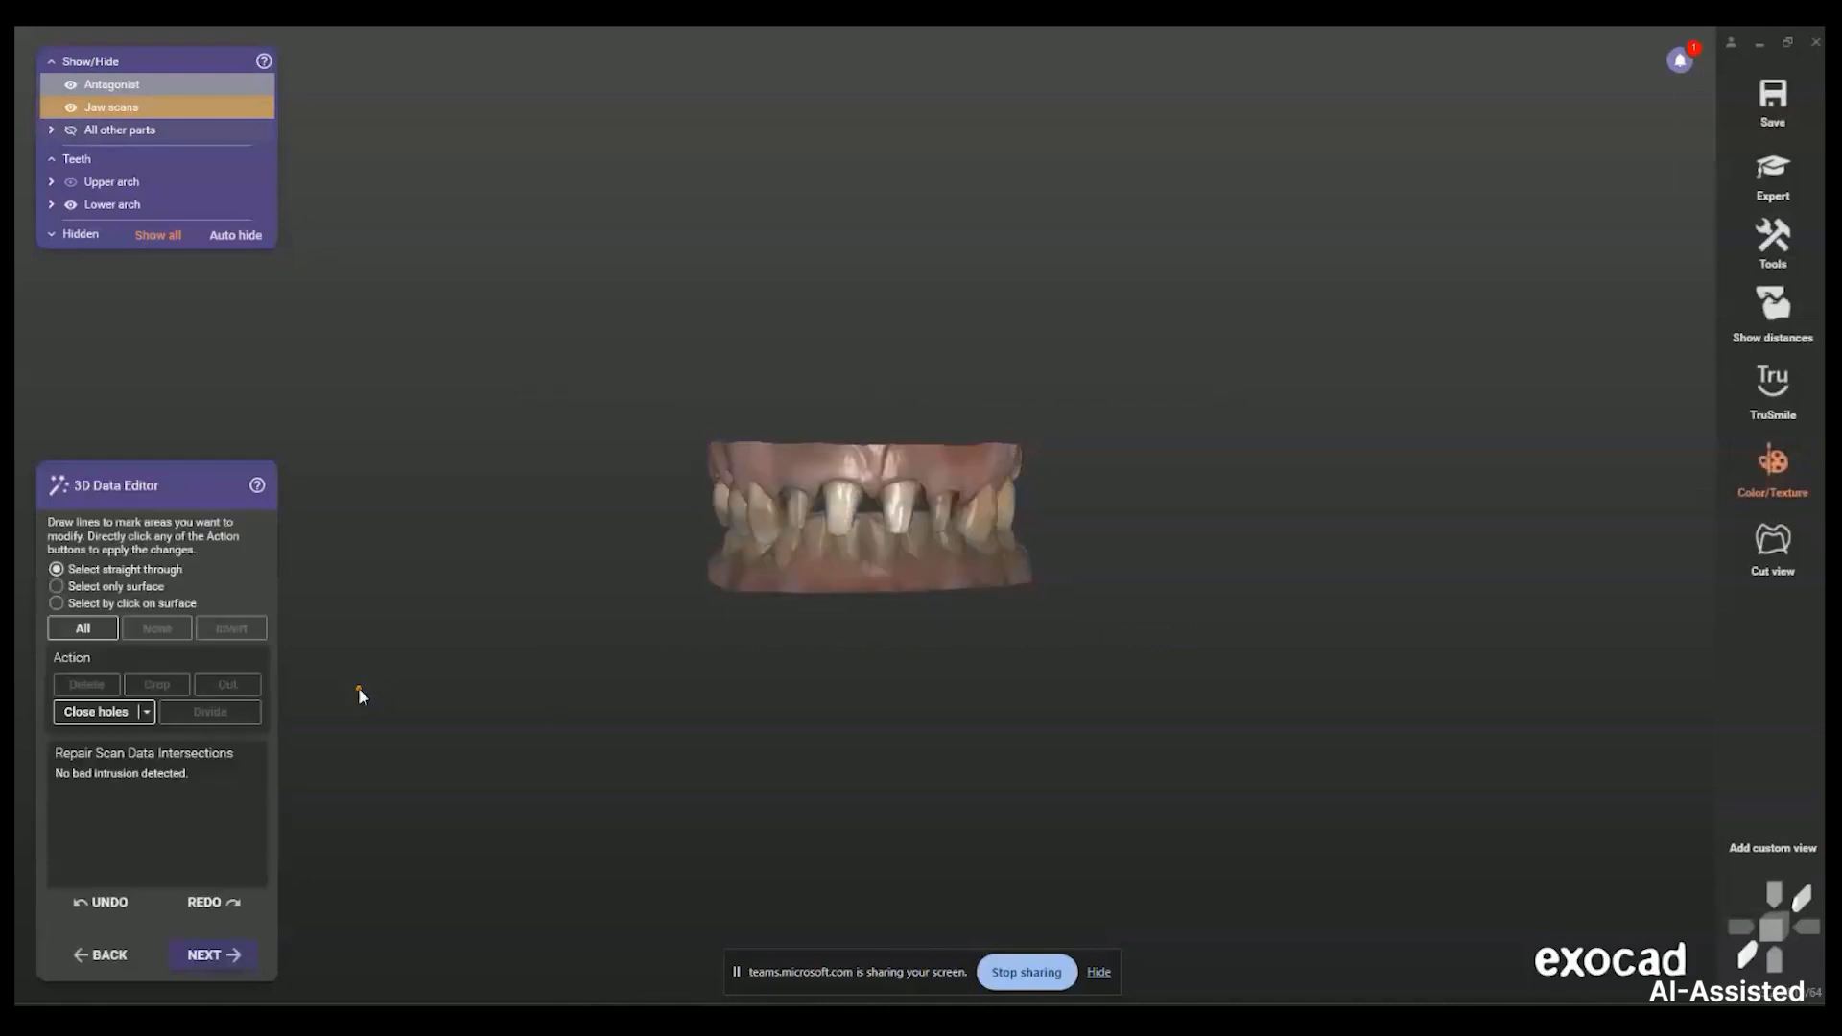
# Inspect the jaws in the 3D Data Editor and continue to margin line detection
pyautogui.middleClick(766, 539)
pyautogui.moveTo(799, 539); pyautogui.dragTo(1165, 616, button='right')
pyautogui.scroll(4, 816, 553)
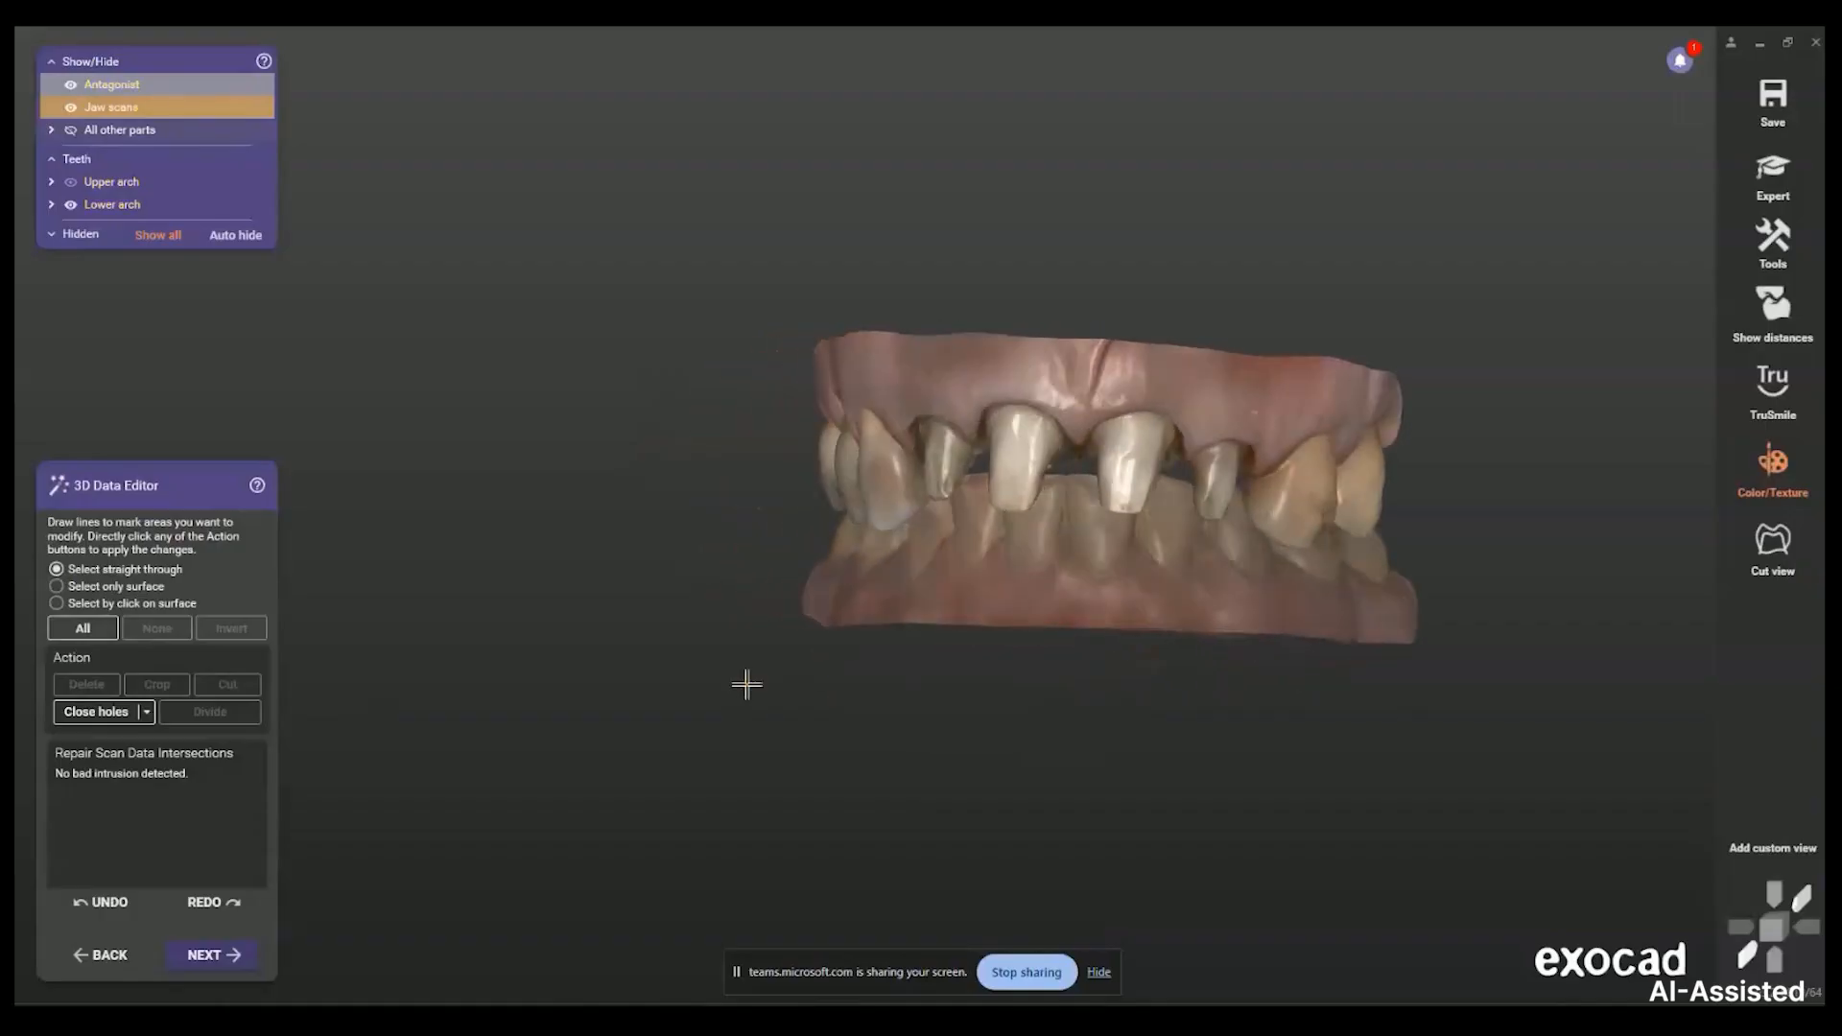
pyautogui.press('space')
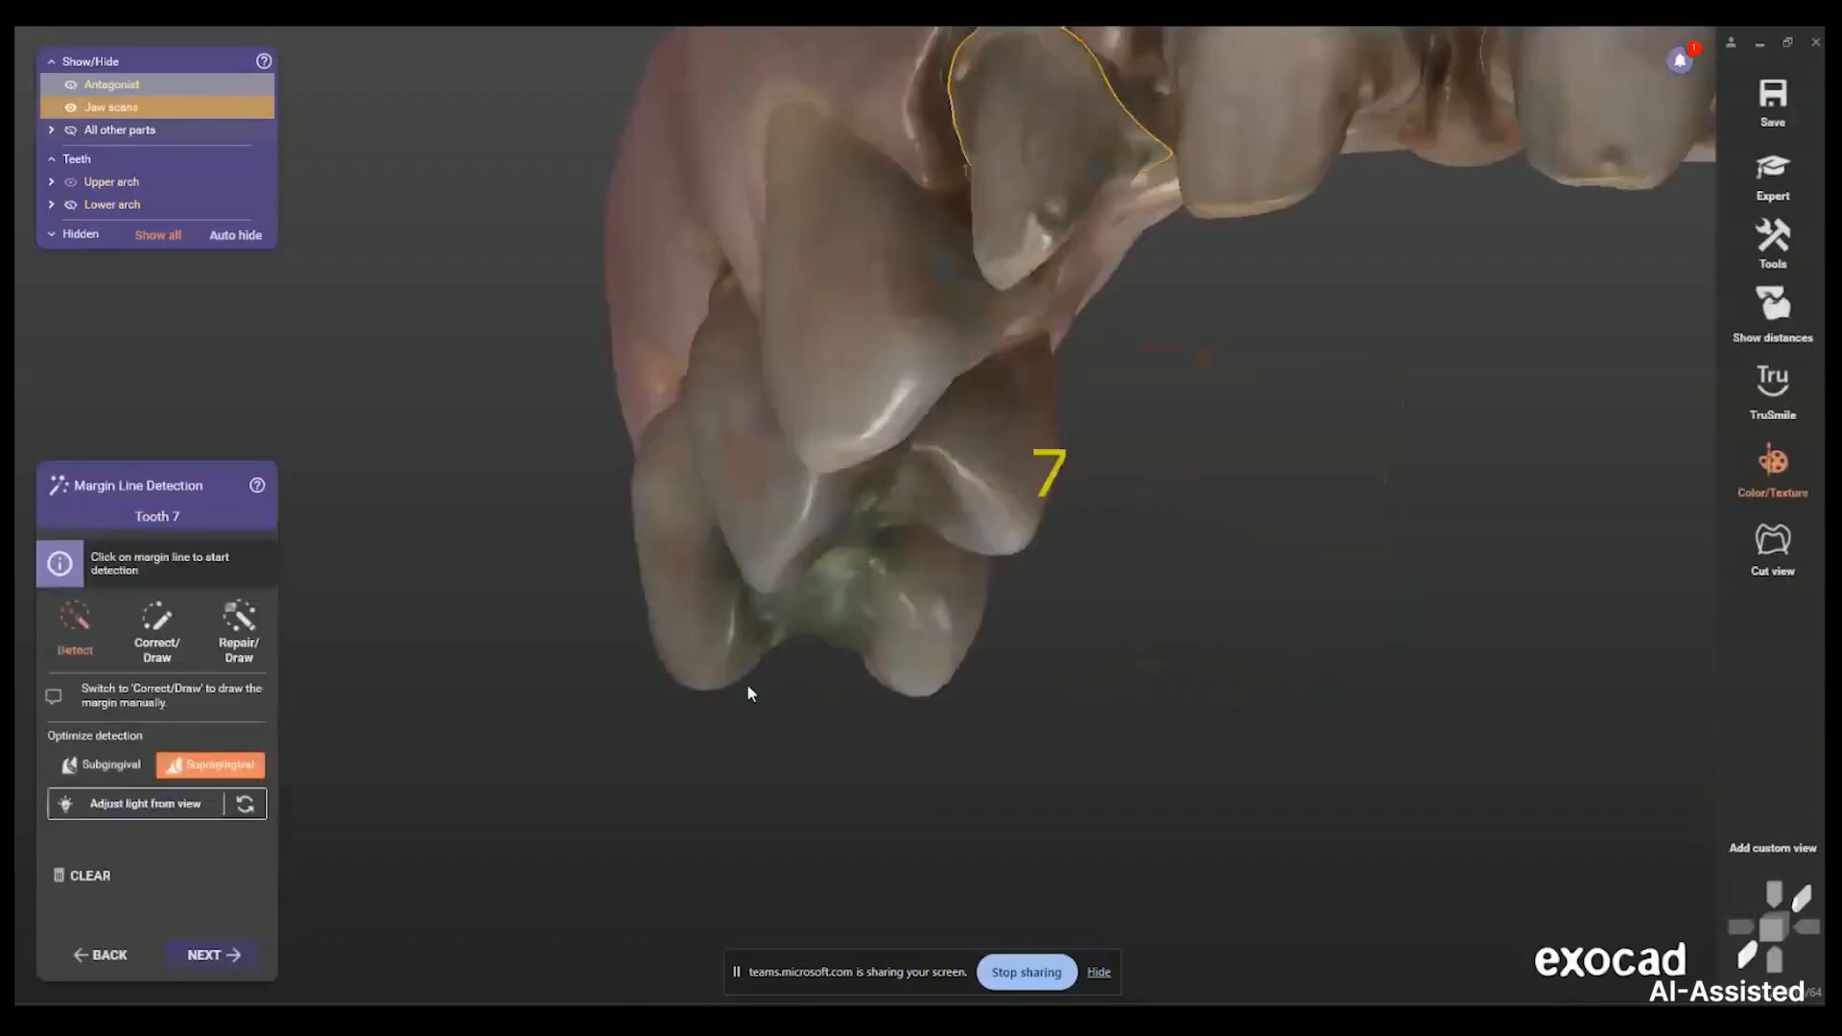
# Accept tooth 7's imported margin and apply imported margins to all teeth automatically
pyautogui.scroll(-3, 1319, 164)
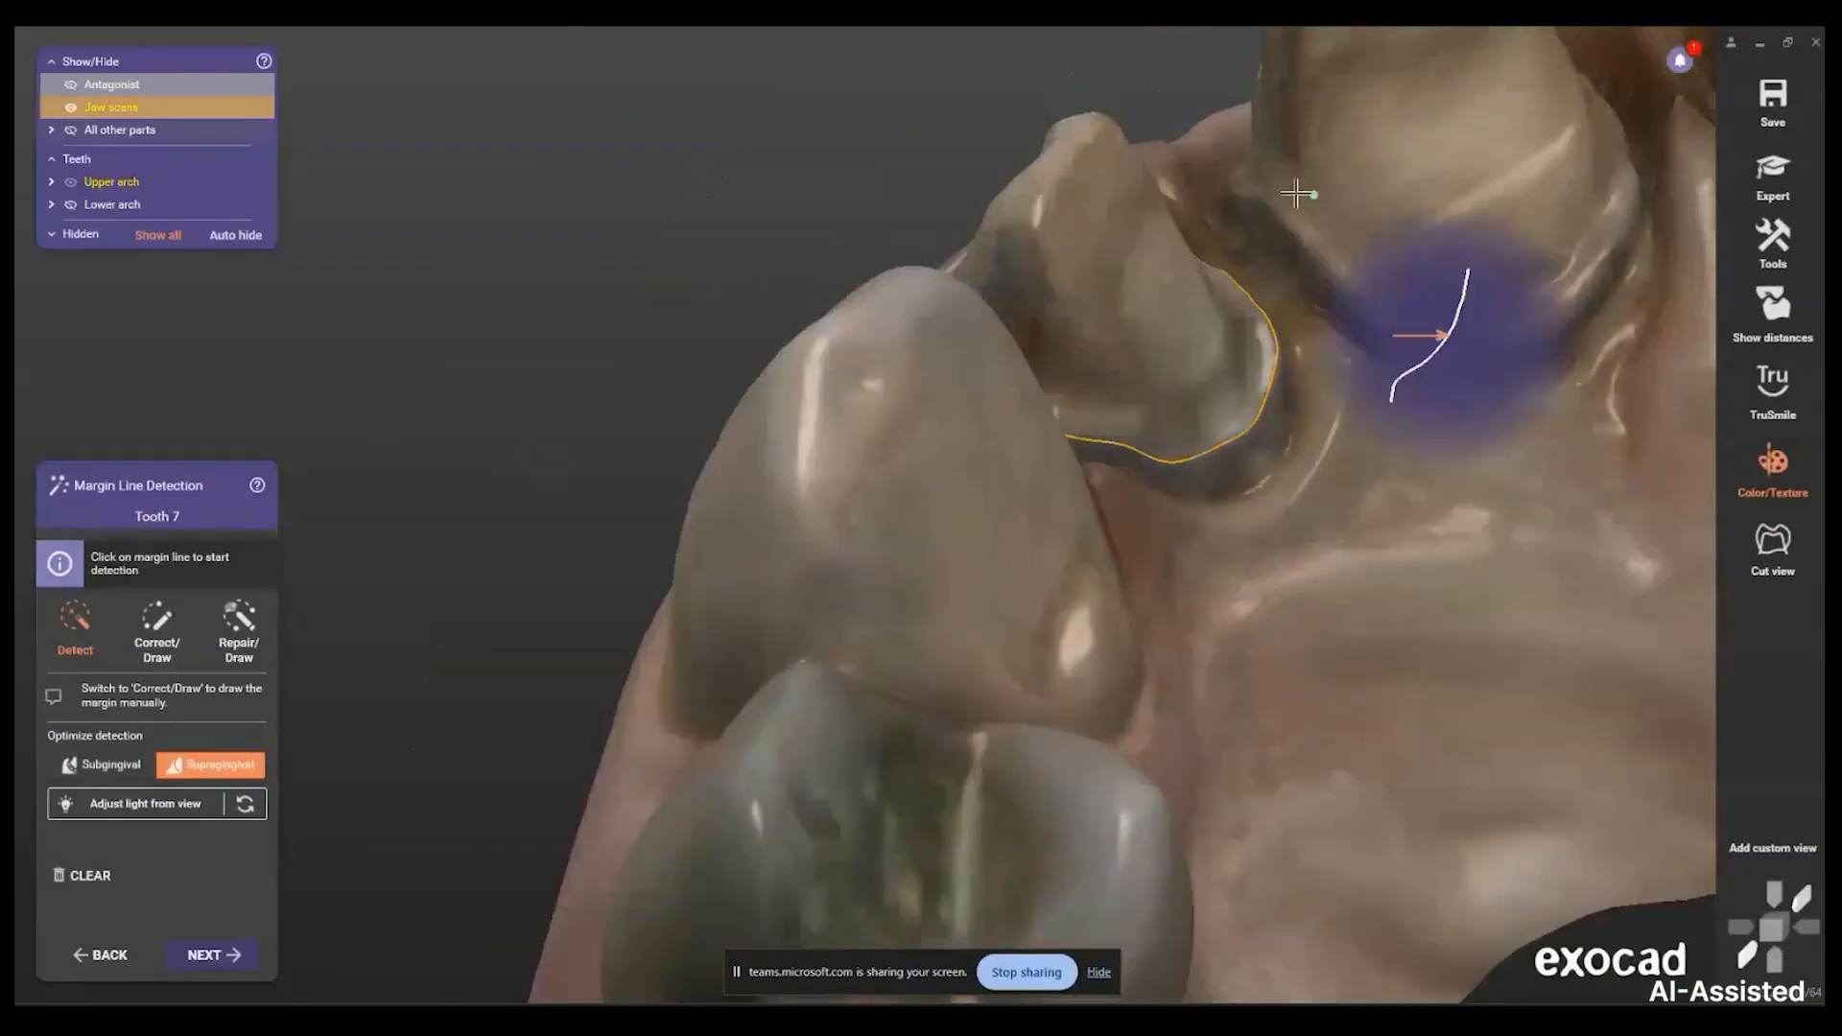
pyautogui.middleClick(1345, 250)
pyautogui.scroll(-1, 1141, 499)
pyautogui.moveTo(1147, 534); pyautogui.dragTo(1095, 561, button='right')
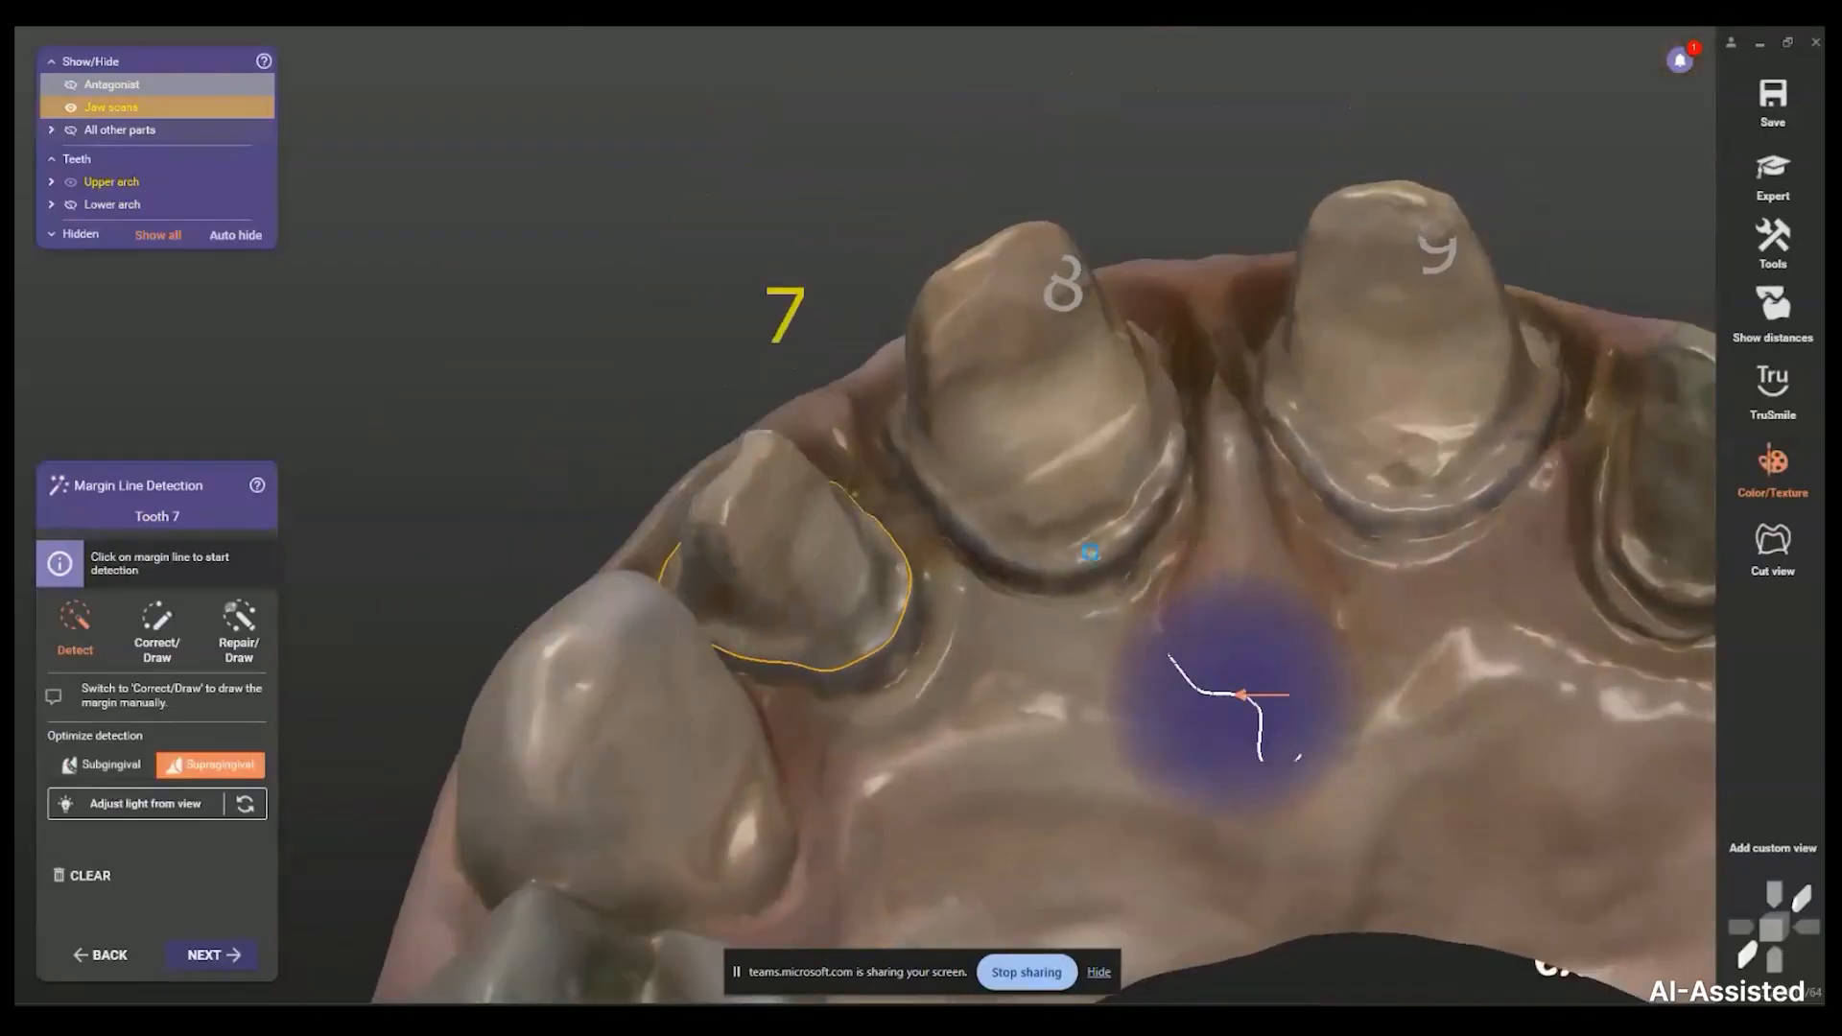
pyautogui.press('space')
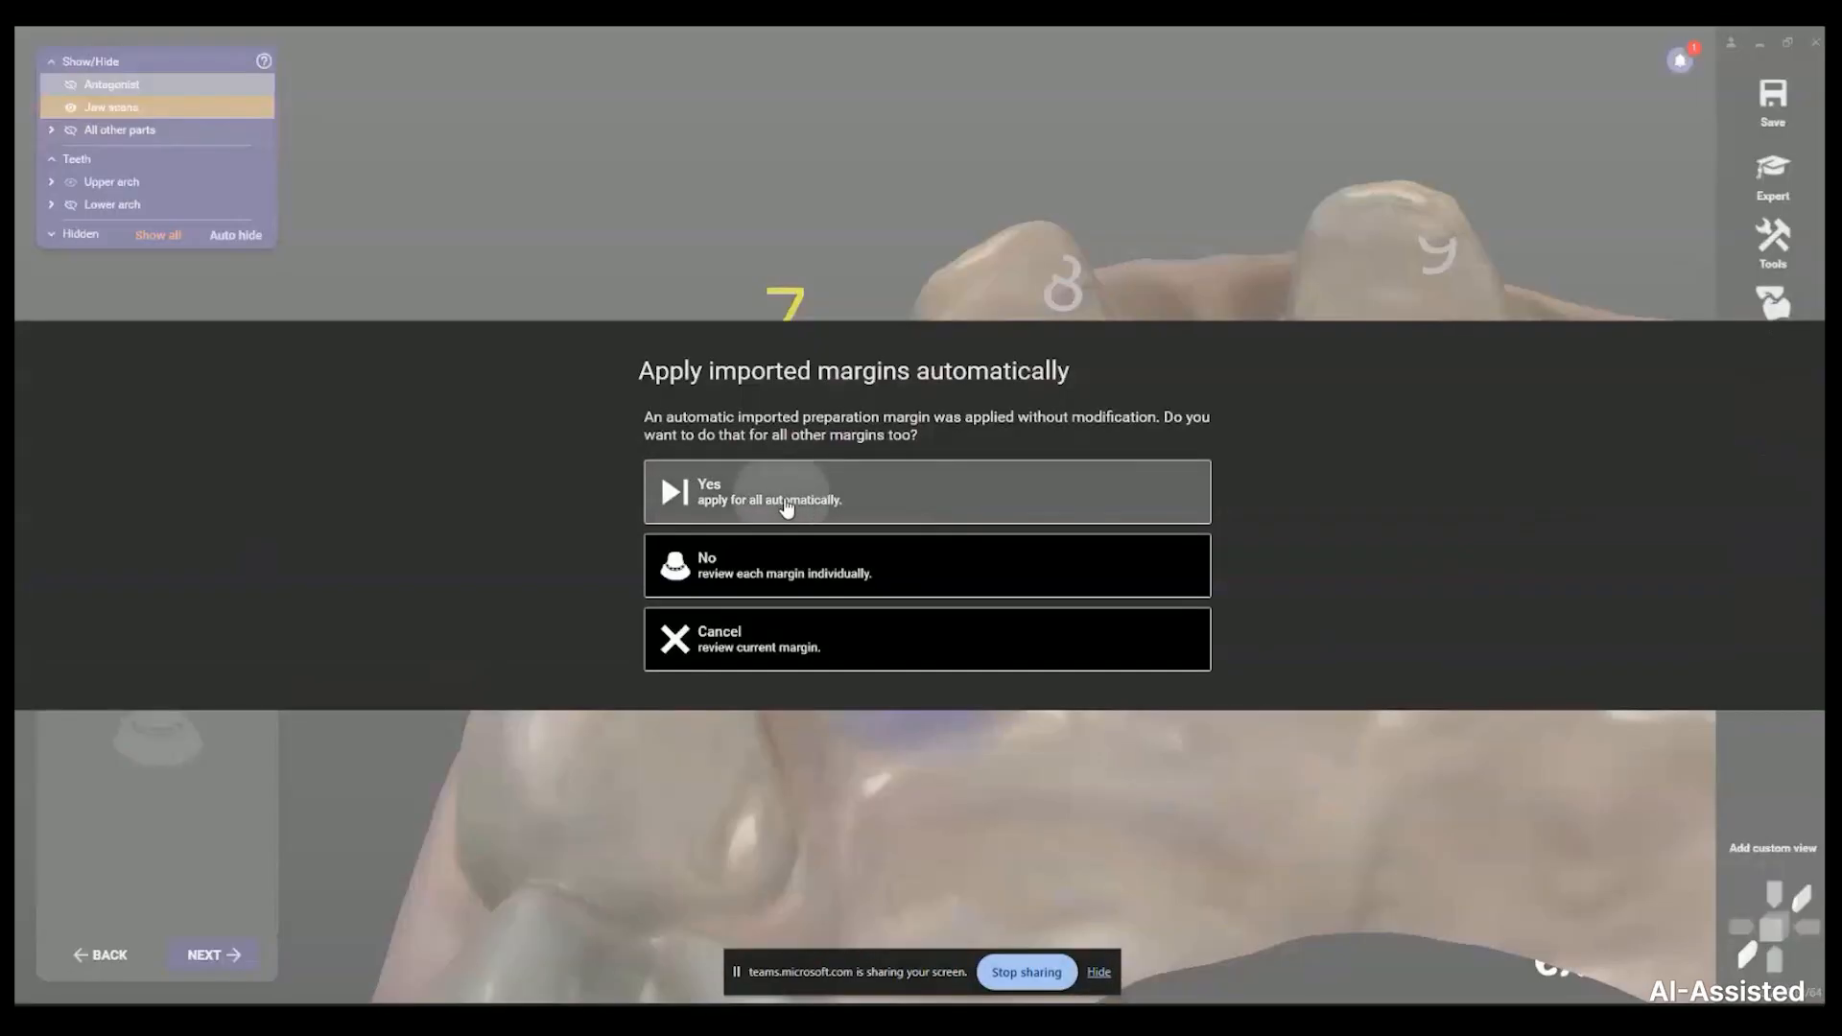
pyautogui.click(785, 503)
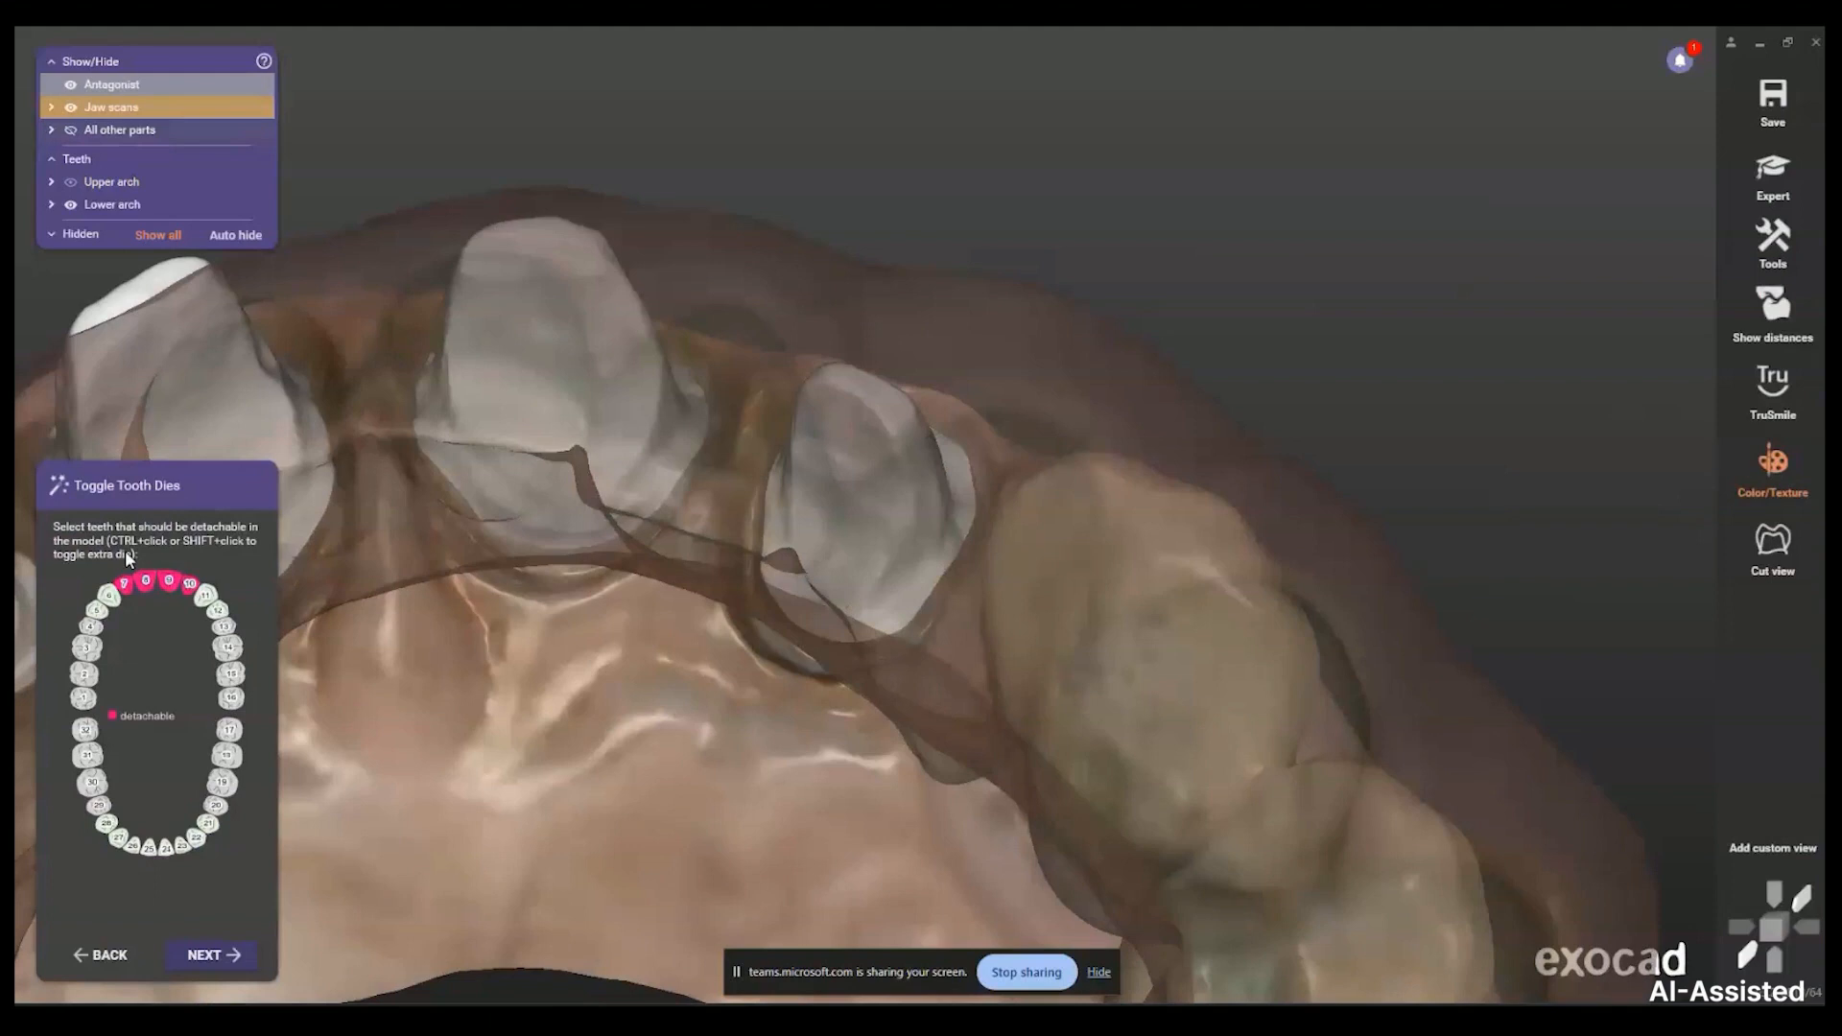
# In an occlusal view, leave tooth 6 unmarked so only four teeth are detachable dies
pyautogui.scroll(-3, 614, 494)
pyautogui.moveTo(614, 494)
pyautogui.mouseDown(button='right')
pyautogui.moveTo(616, 619)
pyautogui.moveTo(612, 491)
pyautogui.mouseUp(button='right')
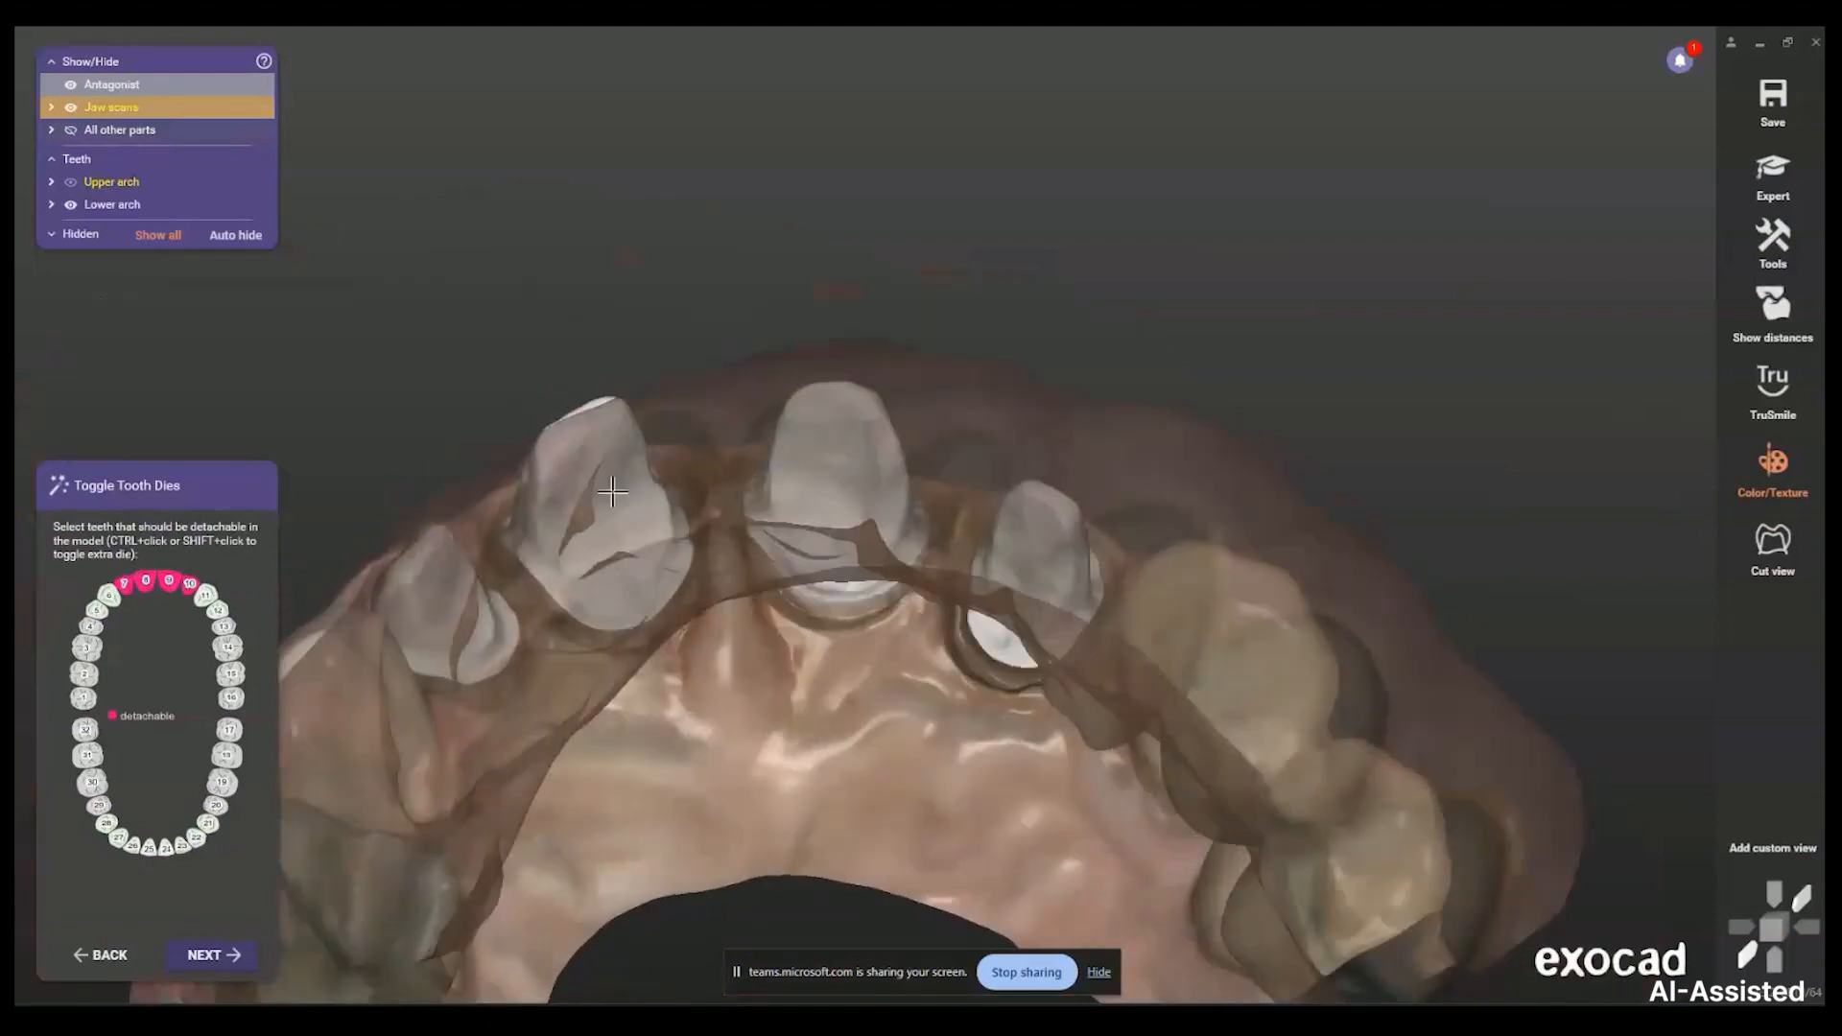
pyautogui.keyDown('ctrl'); pyautogui.middleClick(671, 431); pyautogui.keyUp('ctrl')
pyautogui.moveTo(671, 432); pyautogui.dragTo(527, 642, button='right')
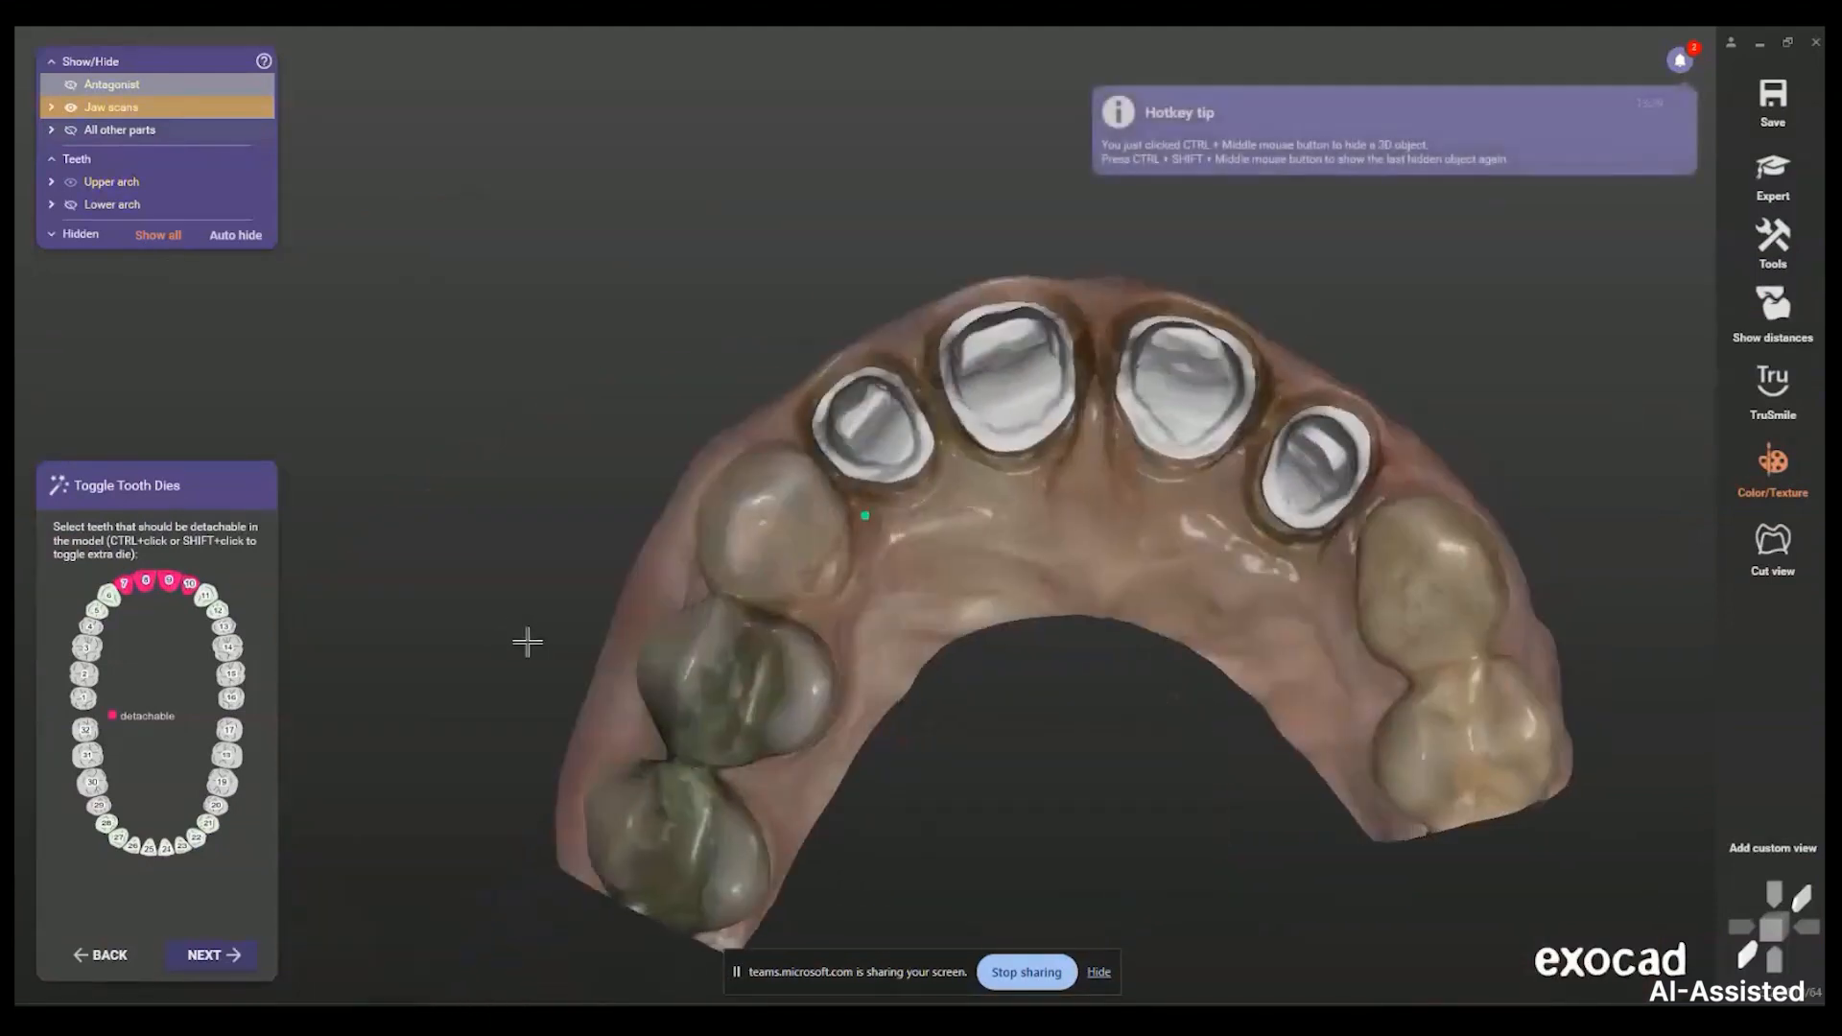
pyautogui.scroll(2, 526, 642)
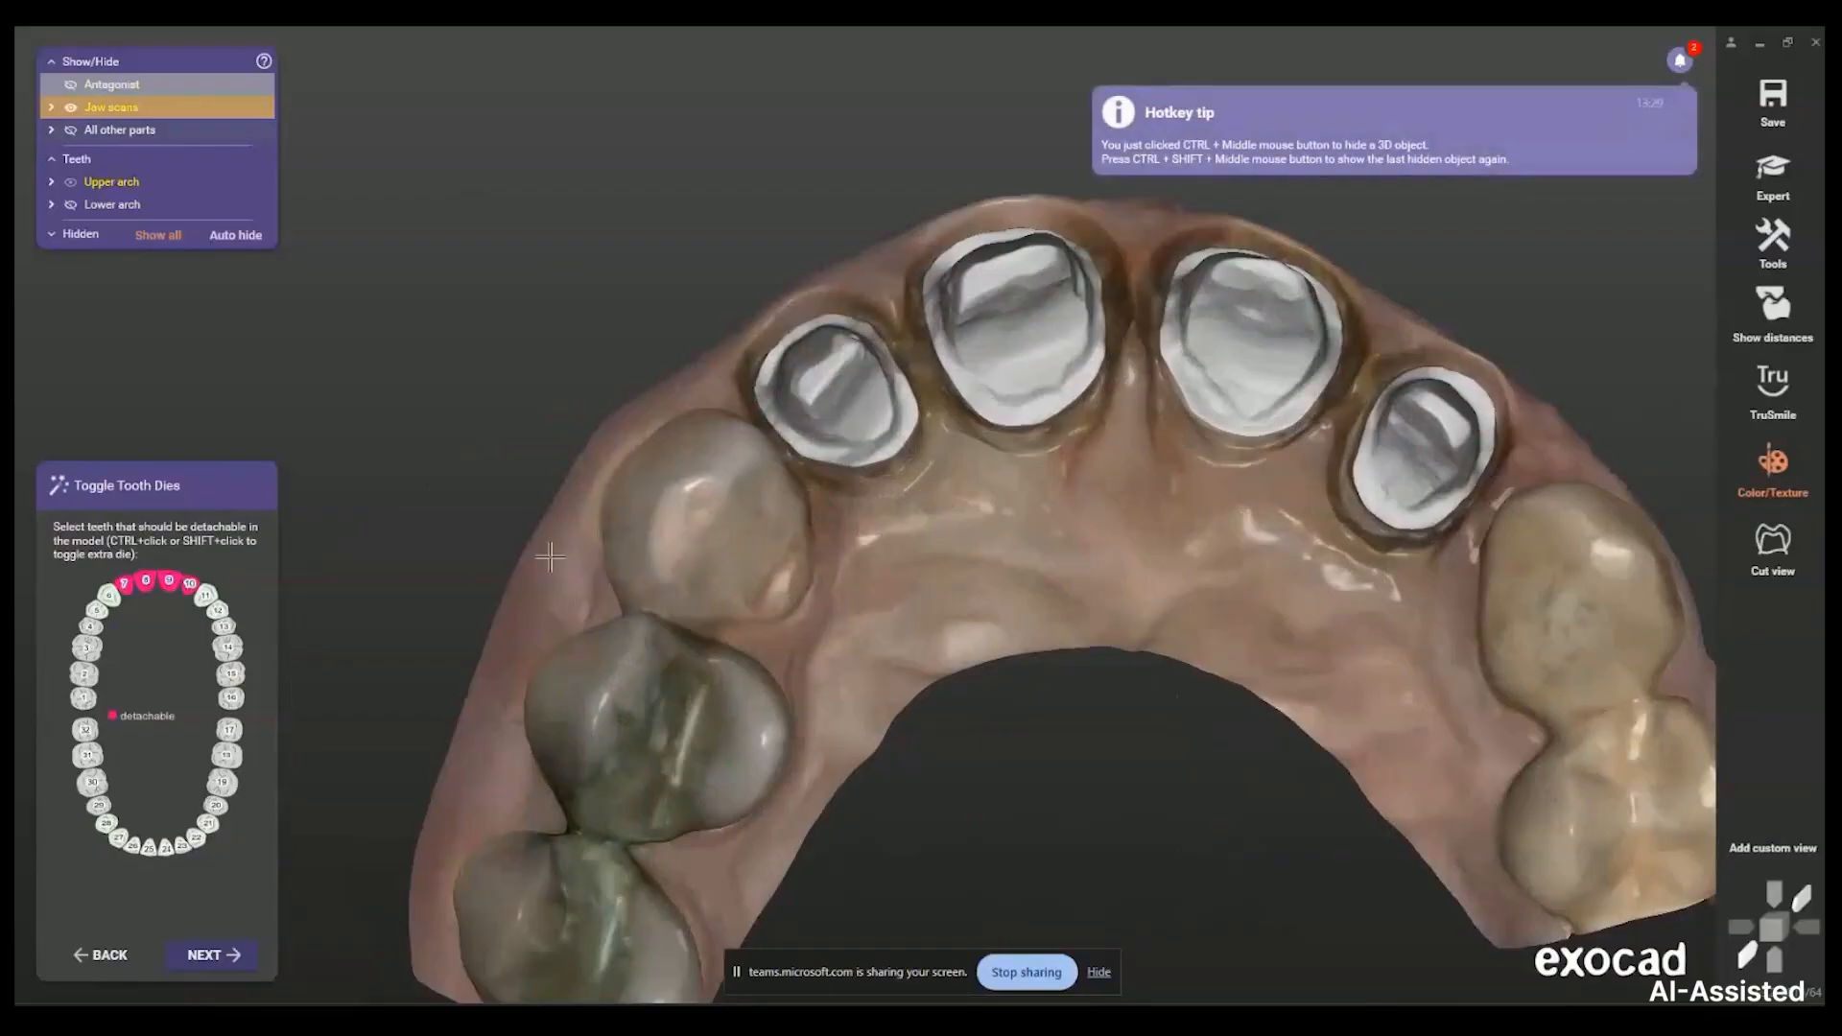
pyautogui.click(108, 595)
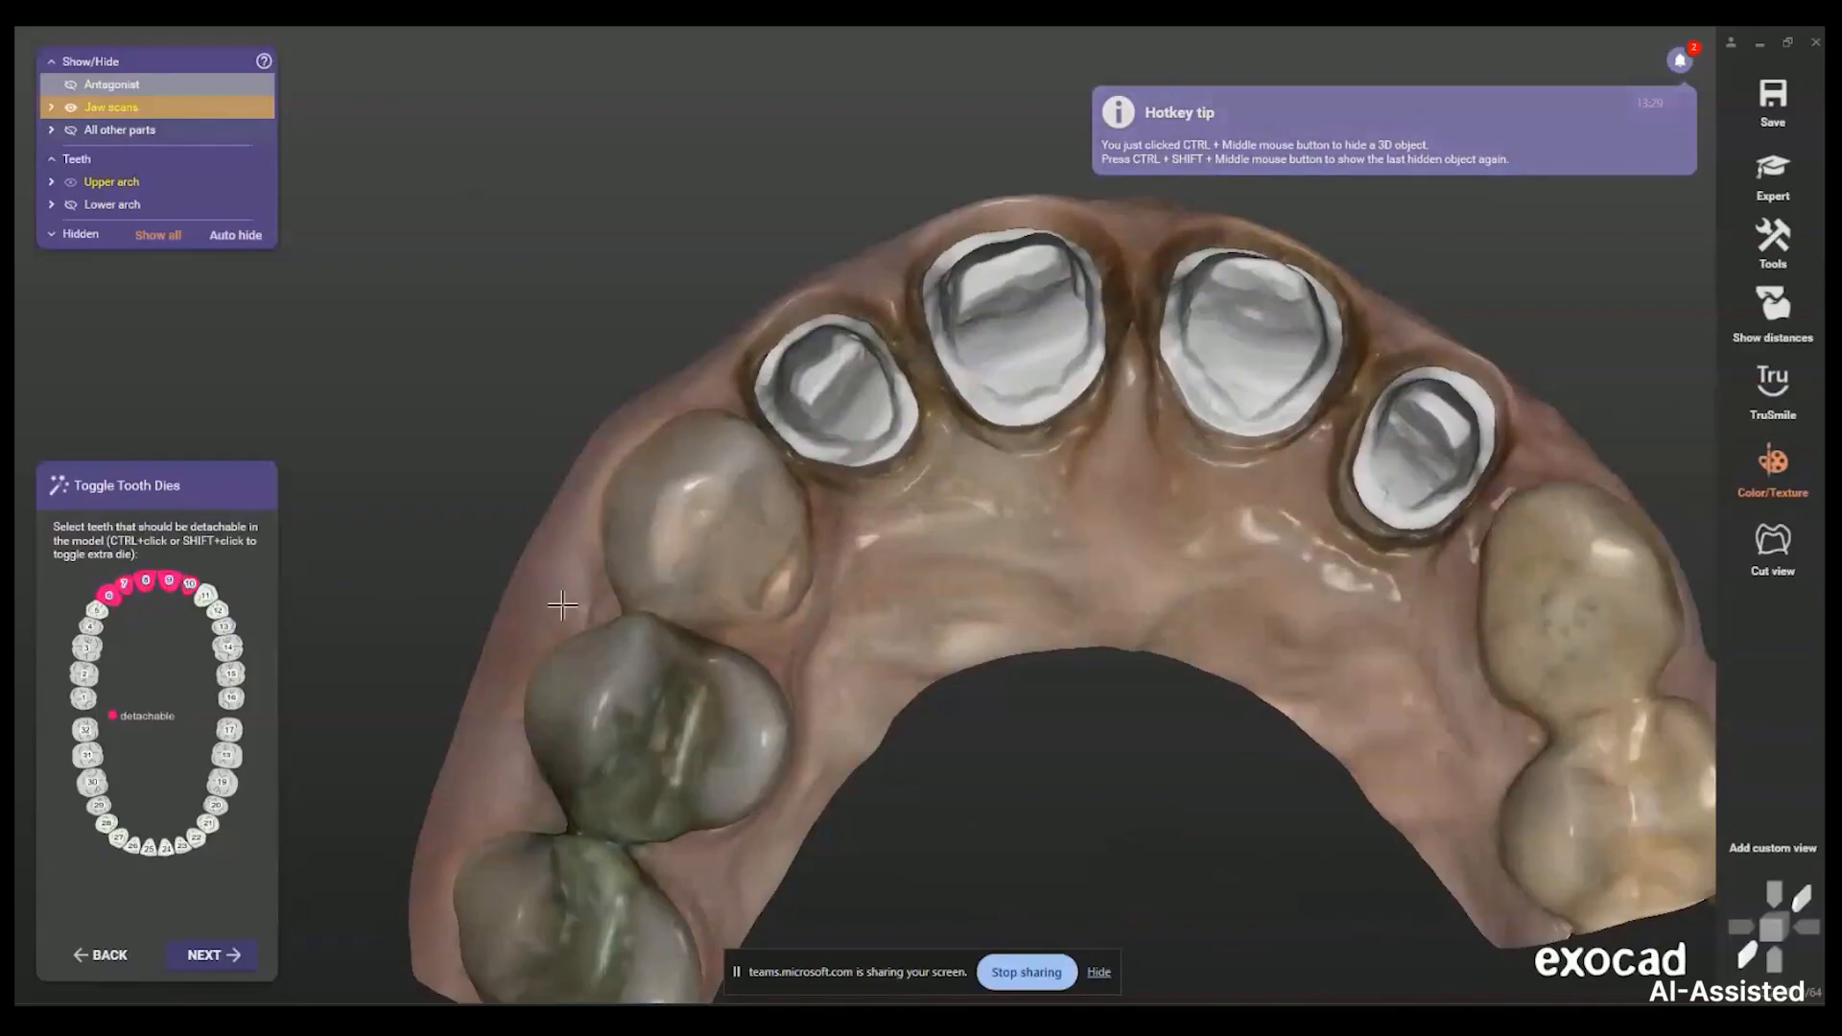
pyautogui.click(110, 596)
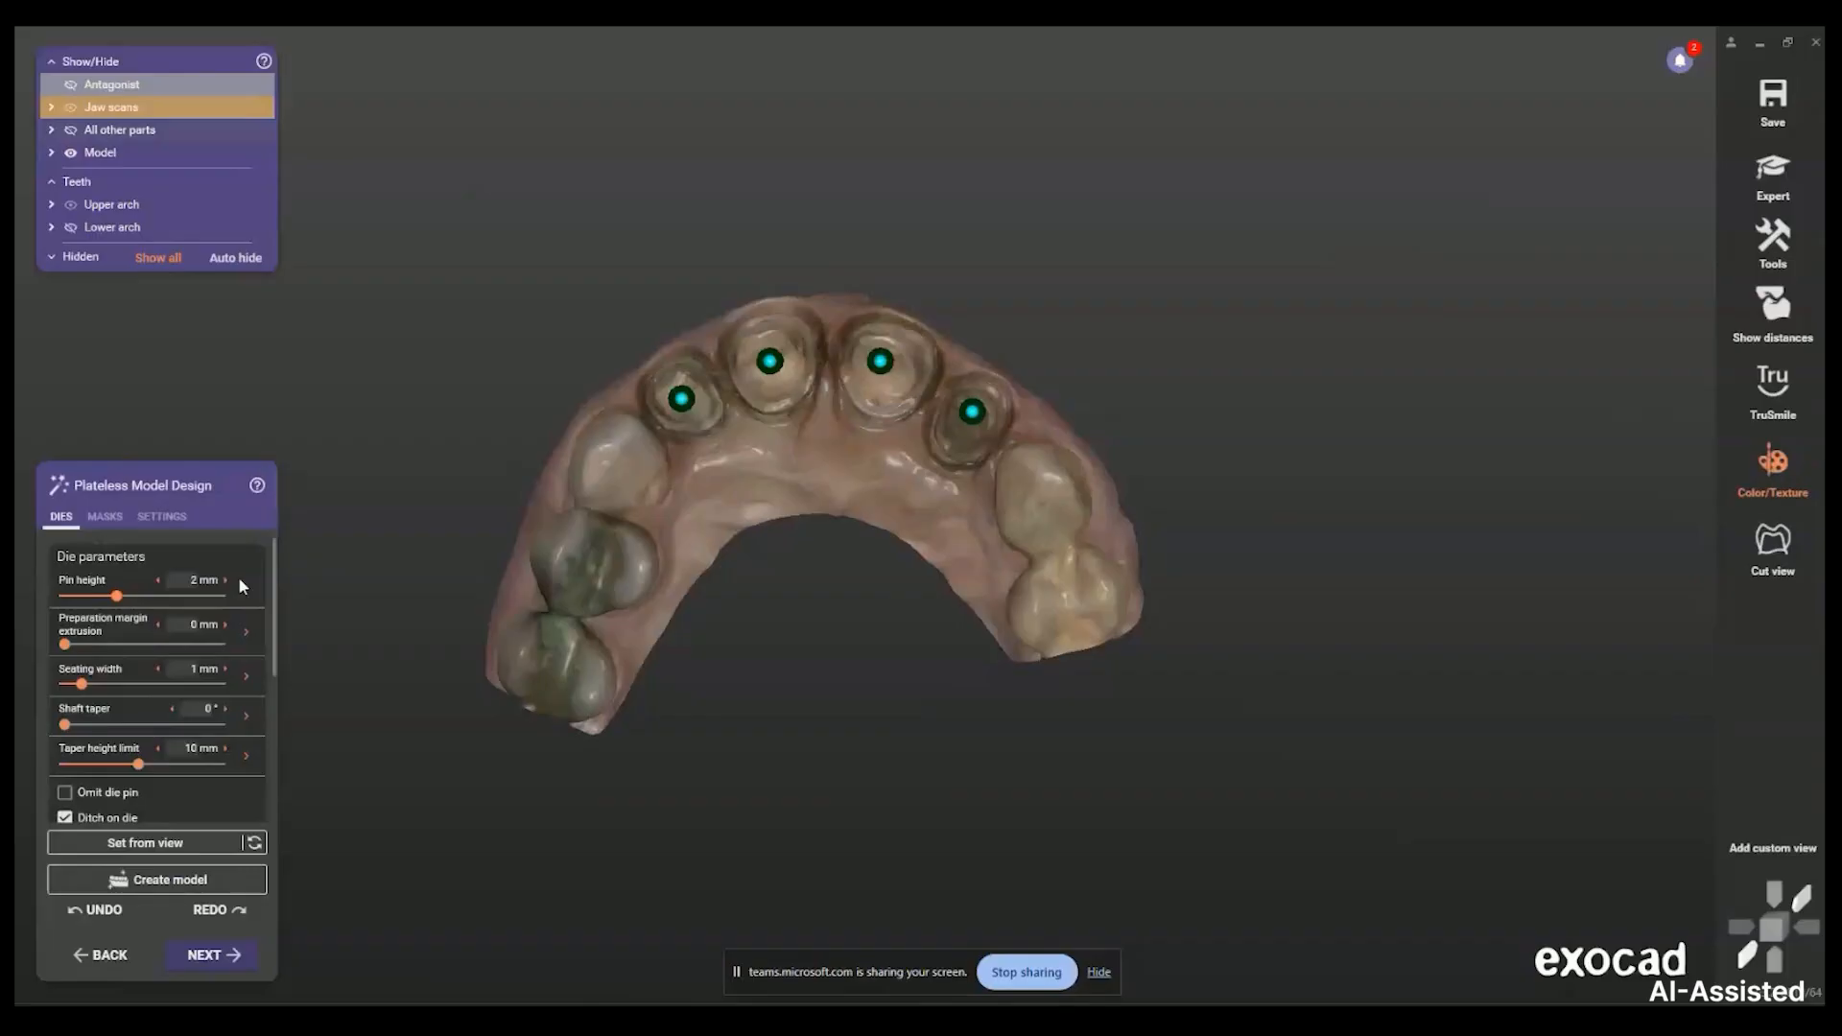
# Tilt the second die's pin insertion direction further down, checking it from side and occlusal views
pyautogui.moveTo(1197, 608); pyautogui.dragTo(1100, 433, button='right')
pyautogui.moveTo(1101, 433); pyautogui.dragTo(855, 471, button='middle')
pyautogui.moveTo(855, 471); pyautogui.dragTo(824, 458, button='right')
pyautogui.scroll(3, 824, 457)
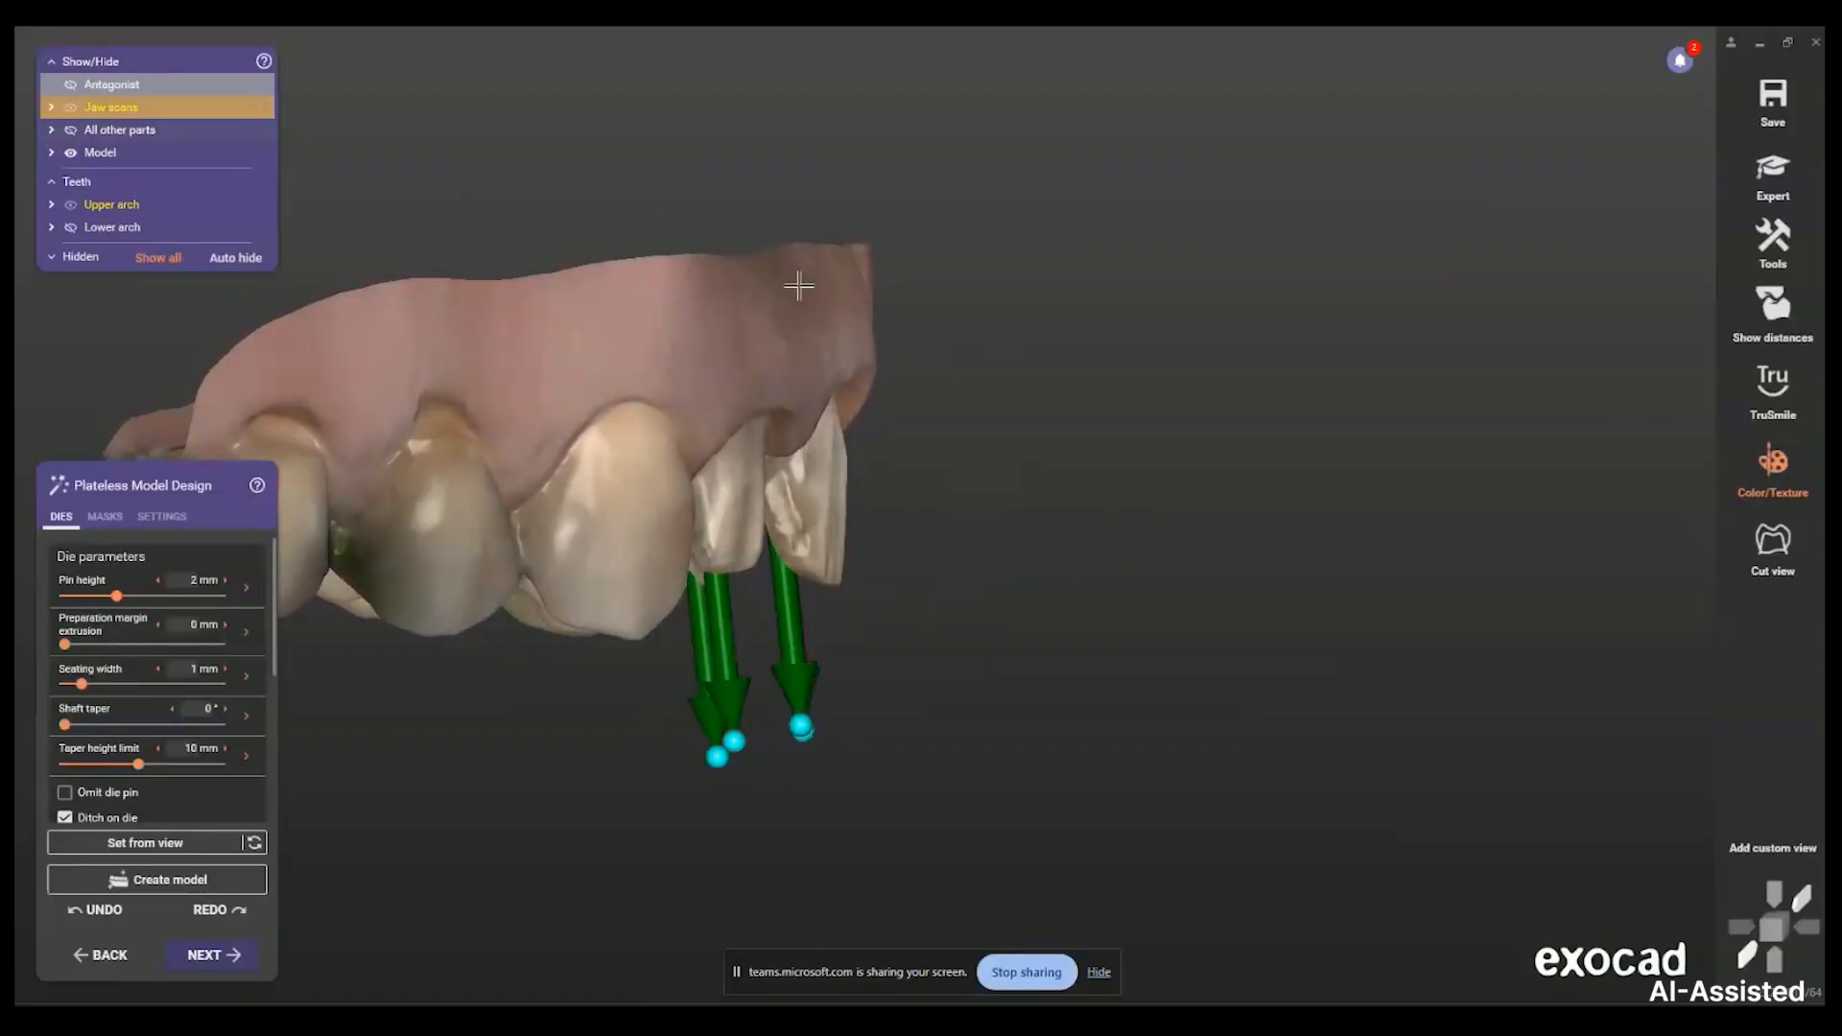
pyautogui.moveTo(839, 366); pyautogui.dragTo(853, 430, button='right')
pyautogui.scroll(-1, 853, 431)
pyautogui.scroll(2, 791, 743)
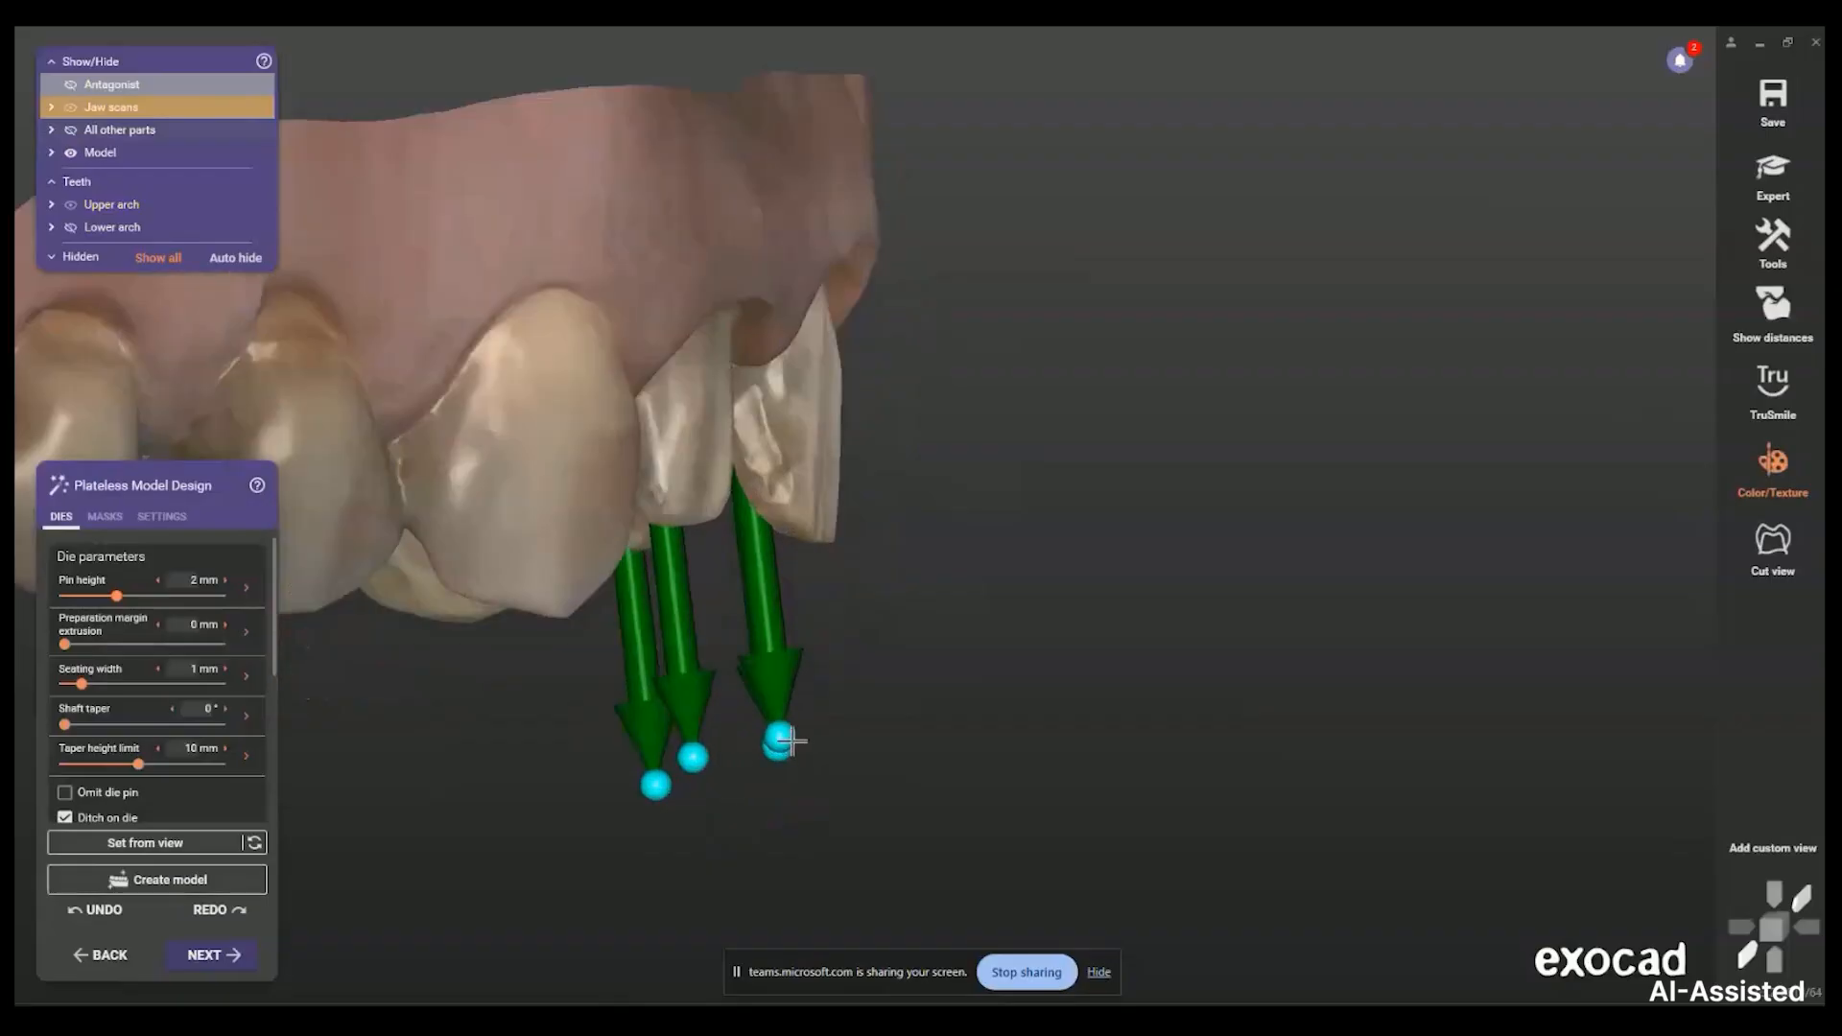
pyautogui.moveTo(781, 617); pyautogui.dragTo(422, 405, button='right')
pyautogui.moveTo(423, 407); pyautogui.dragTo(433, 503)
pyautogui.moveTo(460, 424); pyautogui.dragTo(1135, 613, button='right')
pyautogui.moveTo(818, 574); pyautogui.dragTo(829, 639, button='right')
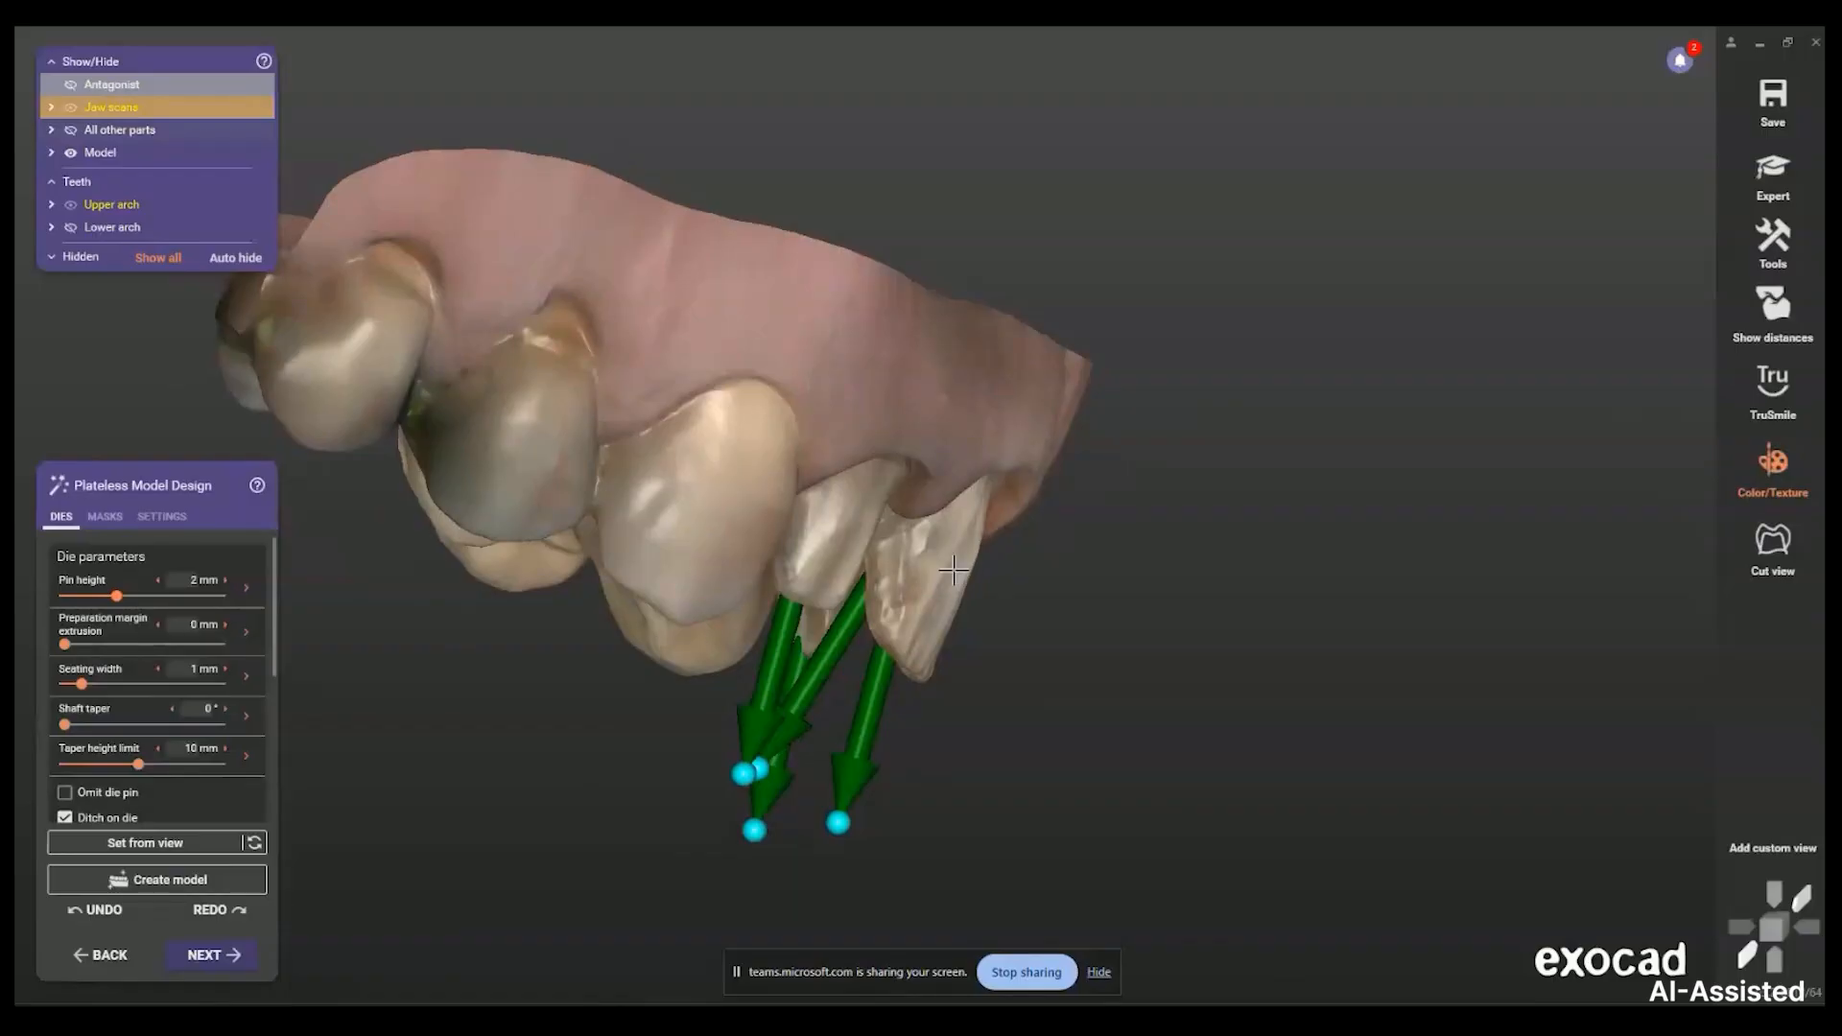
pyautogui.moveTo(953, 571); pyautogui.dragTo(792, 482, button='right')
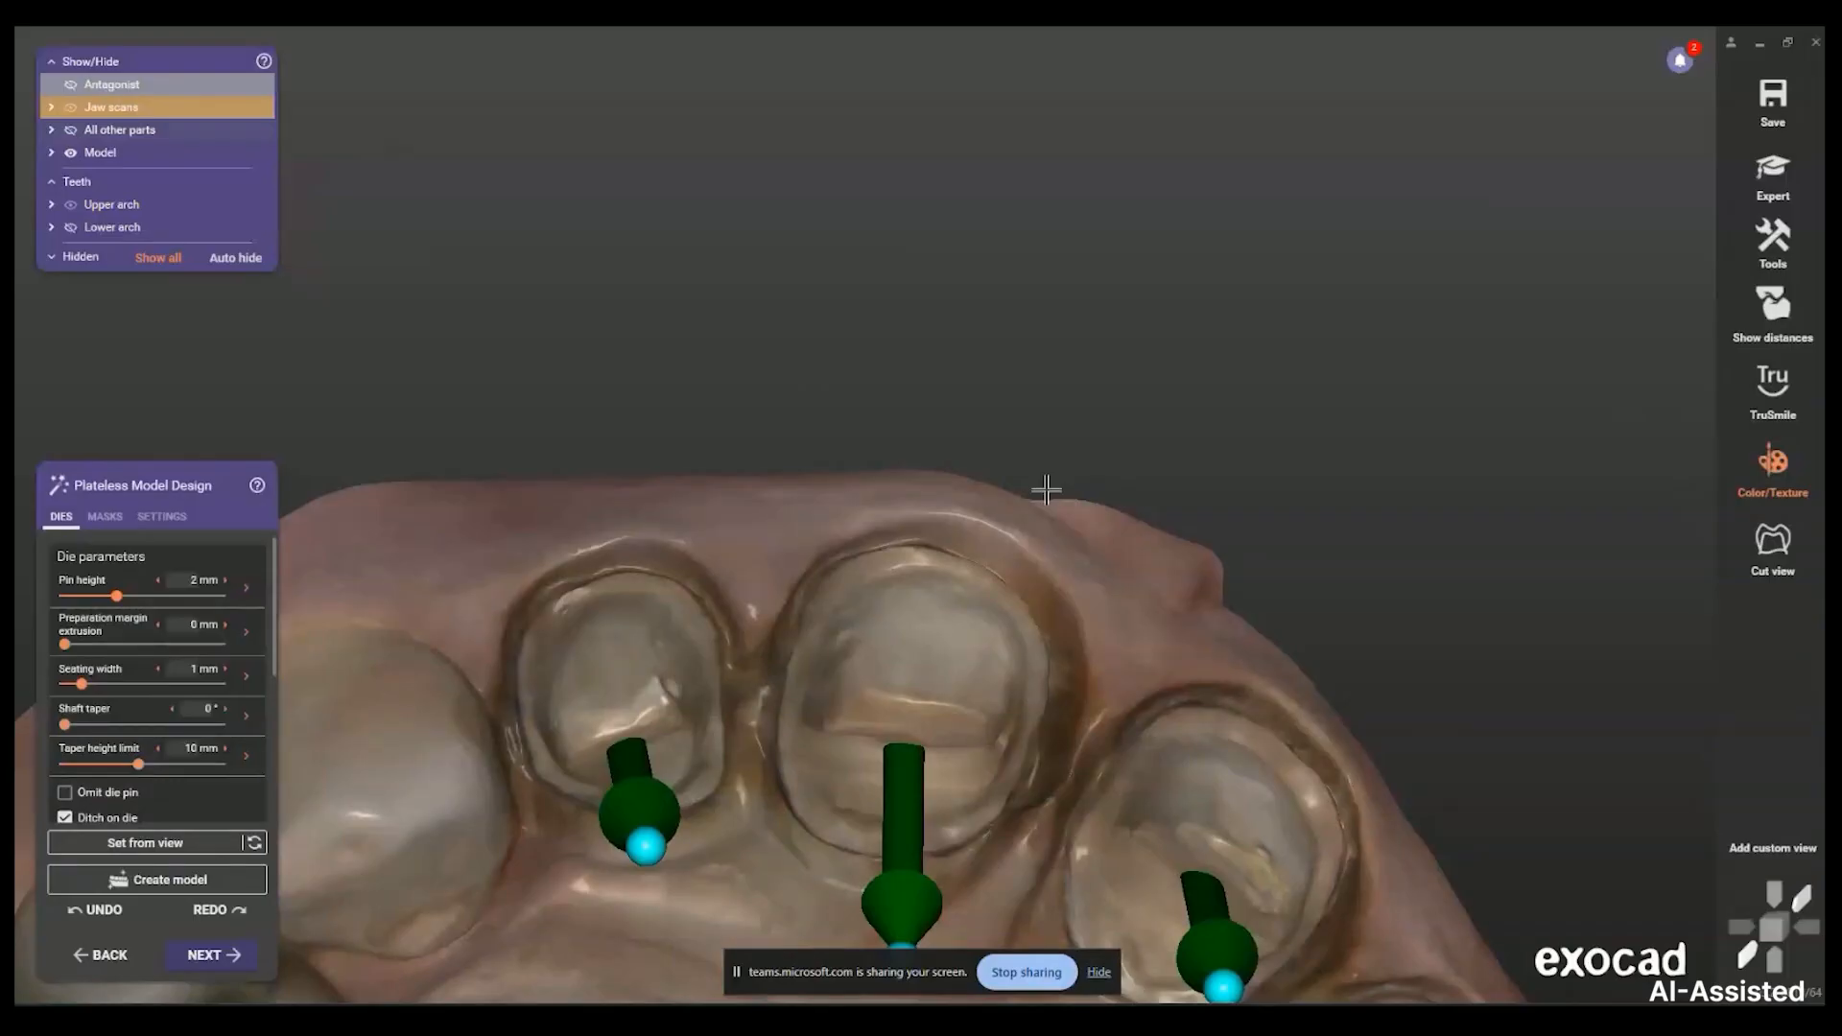
# From an occlusal view, turn the middle and lower-right die pins end-on
pyautogui.moveTo(937, 445); pyautogui.dragTo(584, 761, button='right')
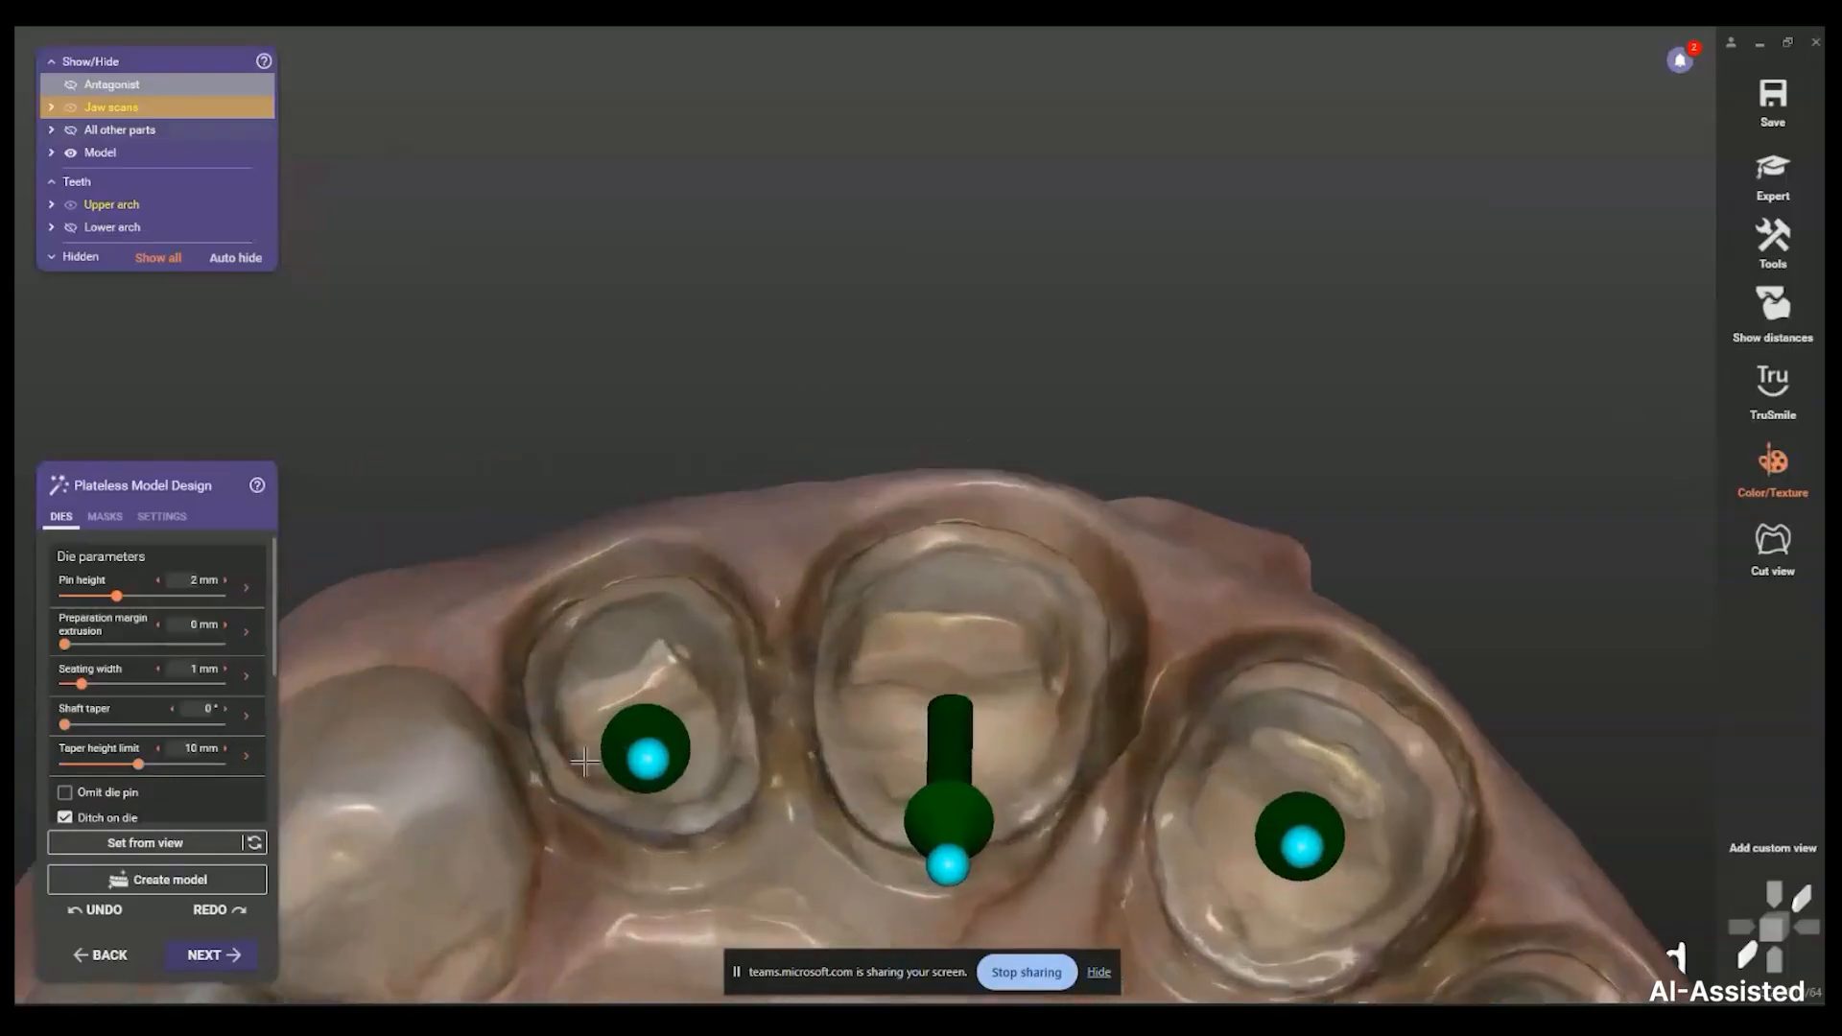
pyautogui.moveTo(637, 669); pyautogui.dragTo(1084, 767, button='right')
pyautogui.scroll(3, 1103, 801)
pyautogui.moveTo(665, 595); pyautogui.dragTo(710, 533)
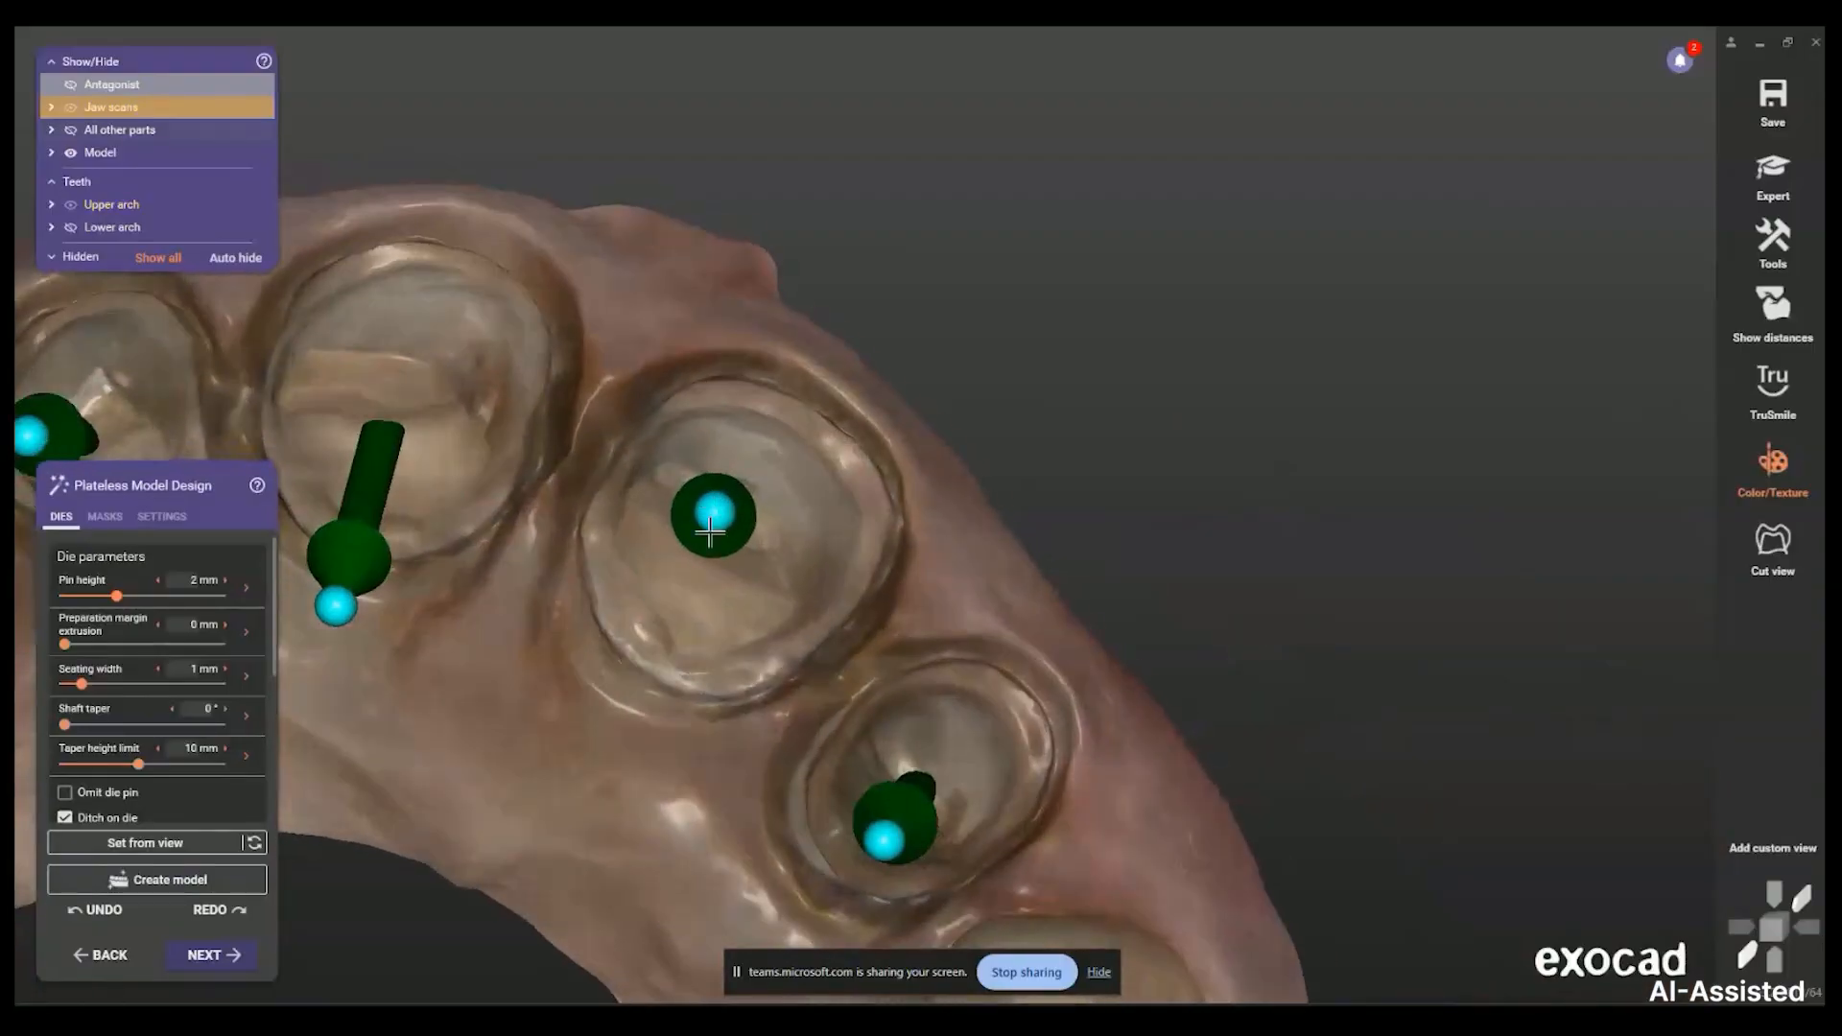
pyautogui.moveTo(710, 533); pyautogui.dragTo(767, 586, button='right')
# Check the pins from the facial view and nudge the middle pin's direction slightly
pyautogui.moveTo(884, 767); pyautogui.dragTo(936, 738)
pyautogui.scroll(-3, 935, 737)
pyautogui.moveTo(935, 738); pyautogui.dragTo(911, 741, button='right')
pyautogui.scroll(3, 802, 872)
pyautogui.moveTo(803, 856); pyautogui.dragTo(813, 861)
pyautogui.scroll(-3, 813, 862)
pyautogui.moveTo(812, 862); pyautogui.dragTo(720, 724, button='right')
# Bring up the model settings: main insertion direction, 0 mm pedestal height, 0.5 mm ditch around dies
pyautogui.scroll(3, 705, 835)
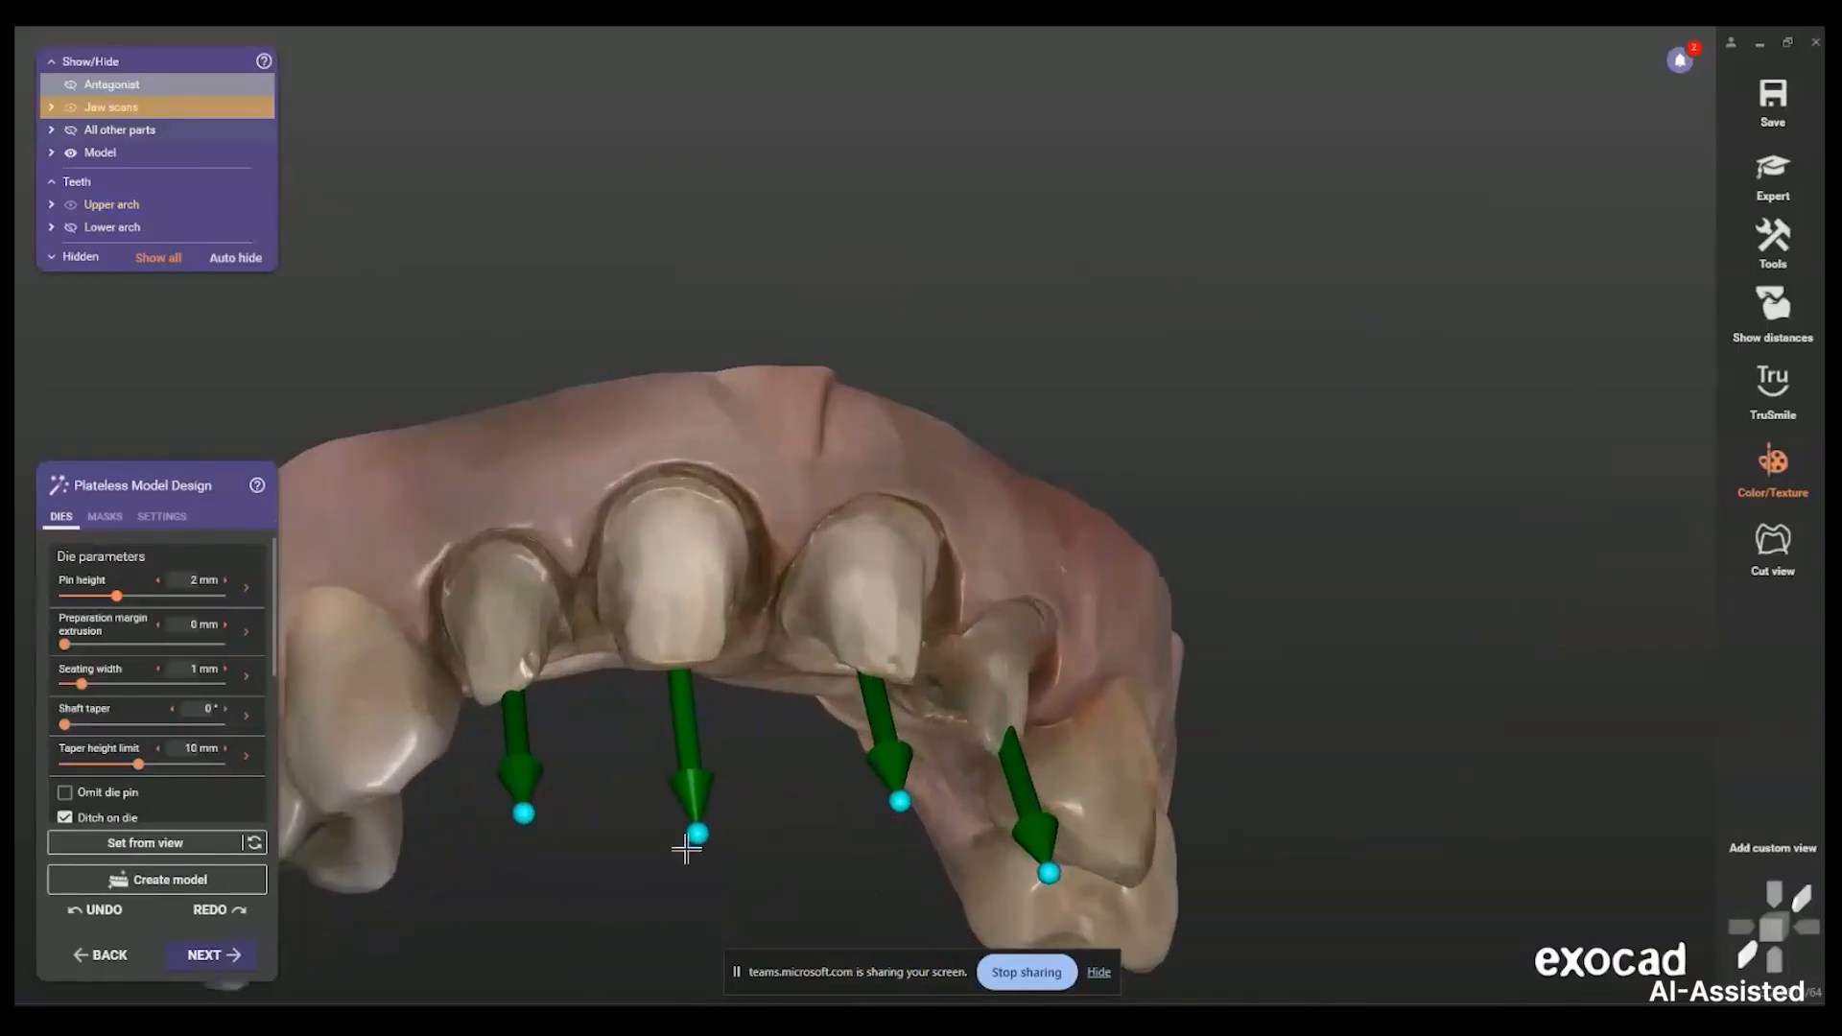
pyautogui.scroll(-3, 654, 859)
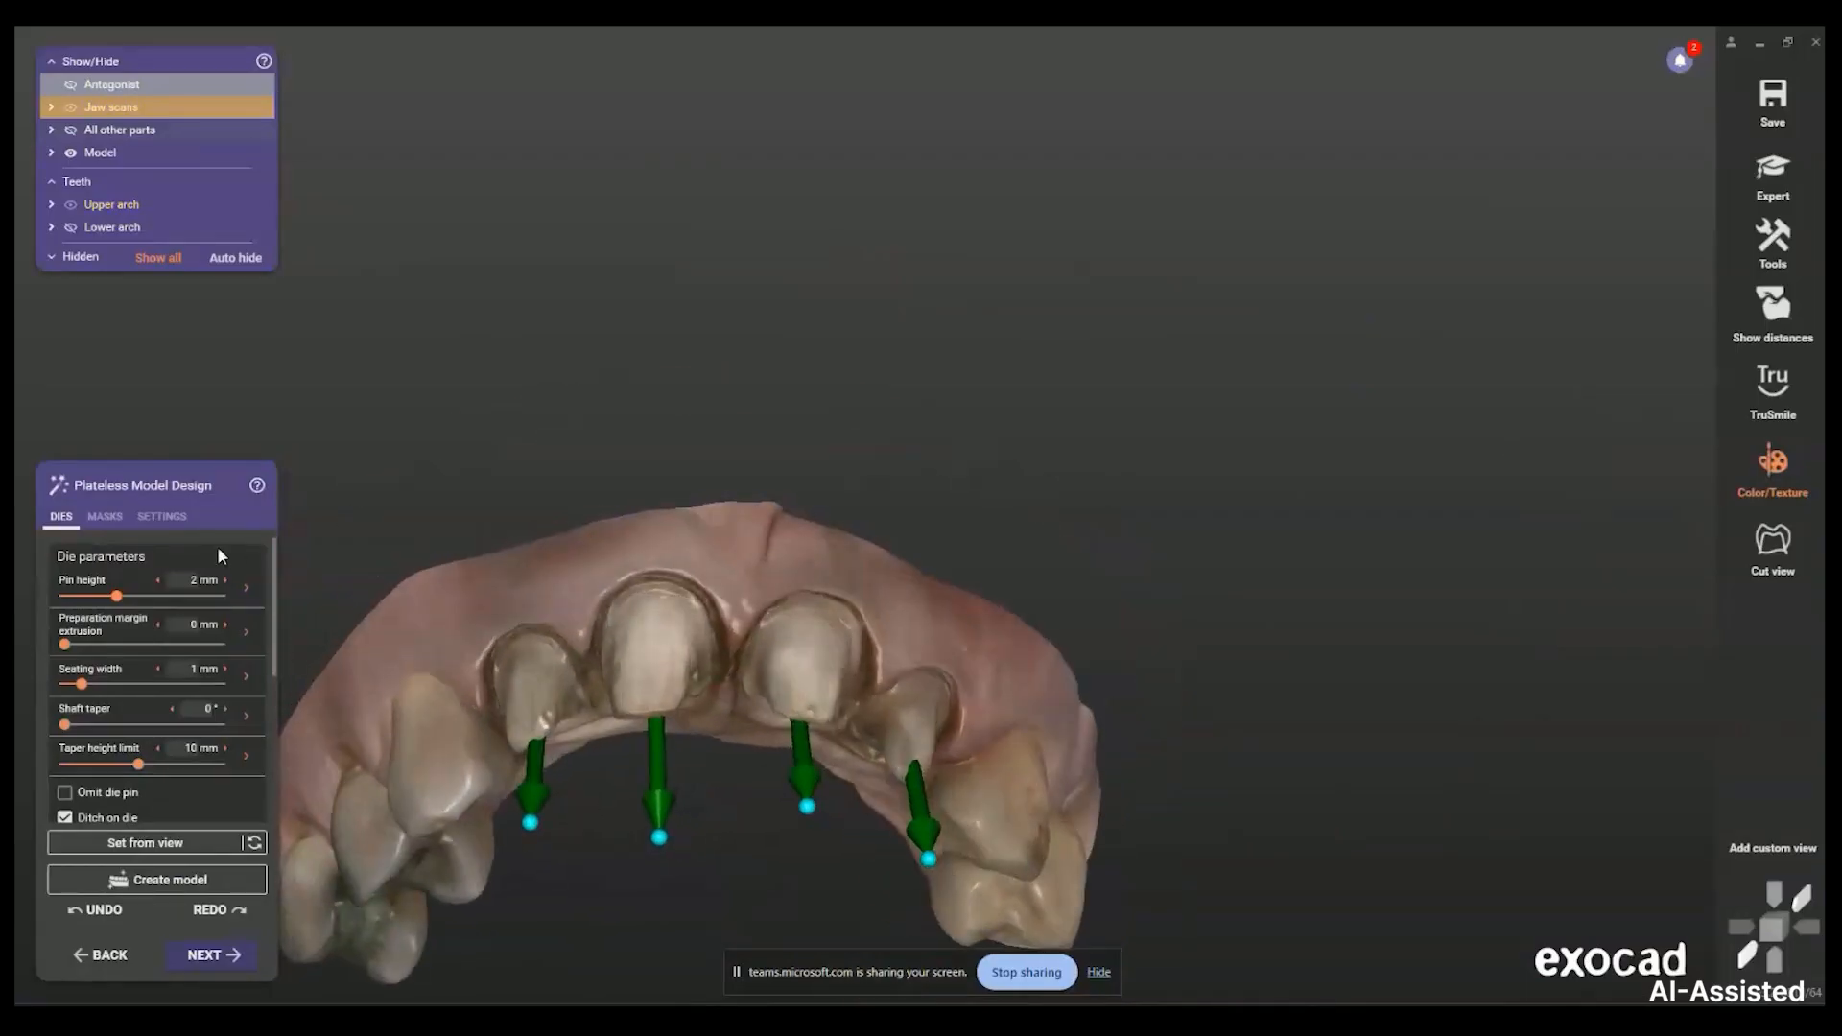
pyautogui.moveTo(276, 610); pyautogui.dragTo(308, 477)
pyautogui.moveTo(77, 587)
pyautogui.moveTo(97, 675)
pyautogui.moveTo(275, 654); pyautogui.dragTo(278, 617)
pyautogui.scroll(-2, 428, 476)
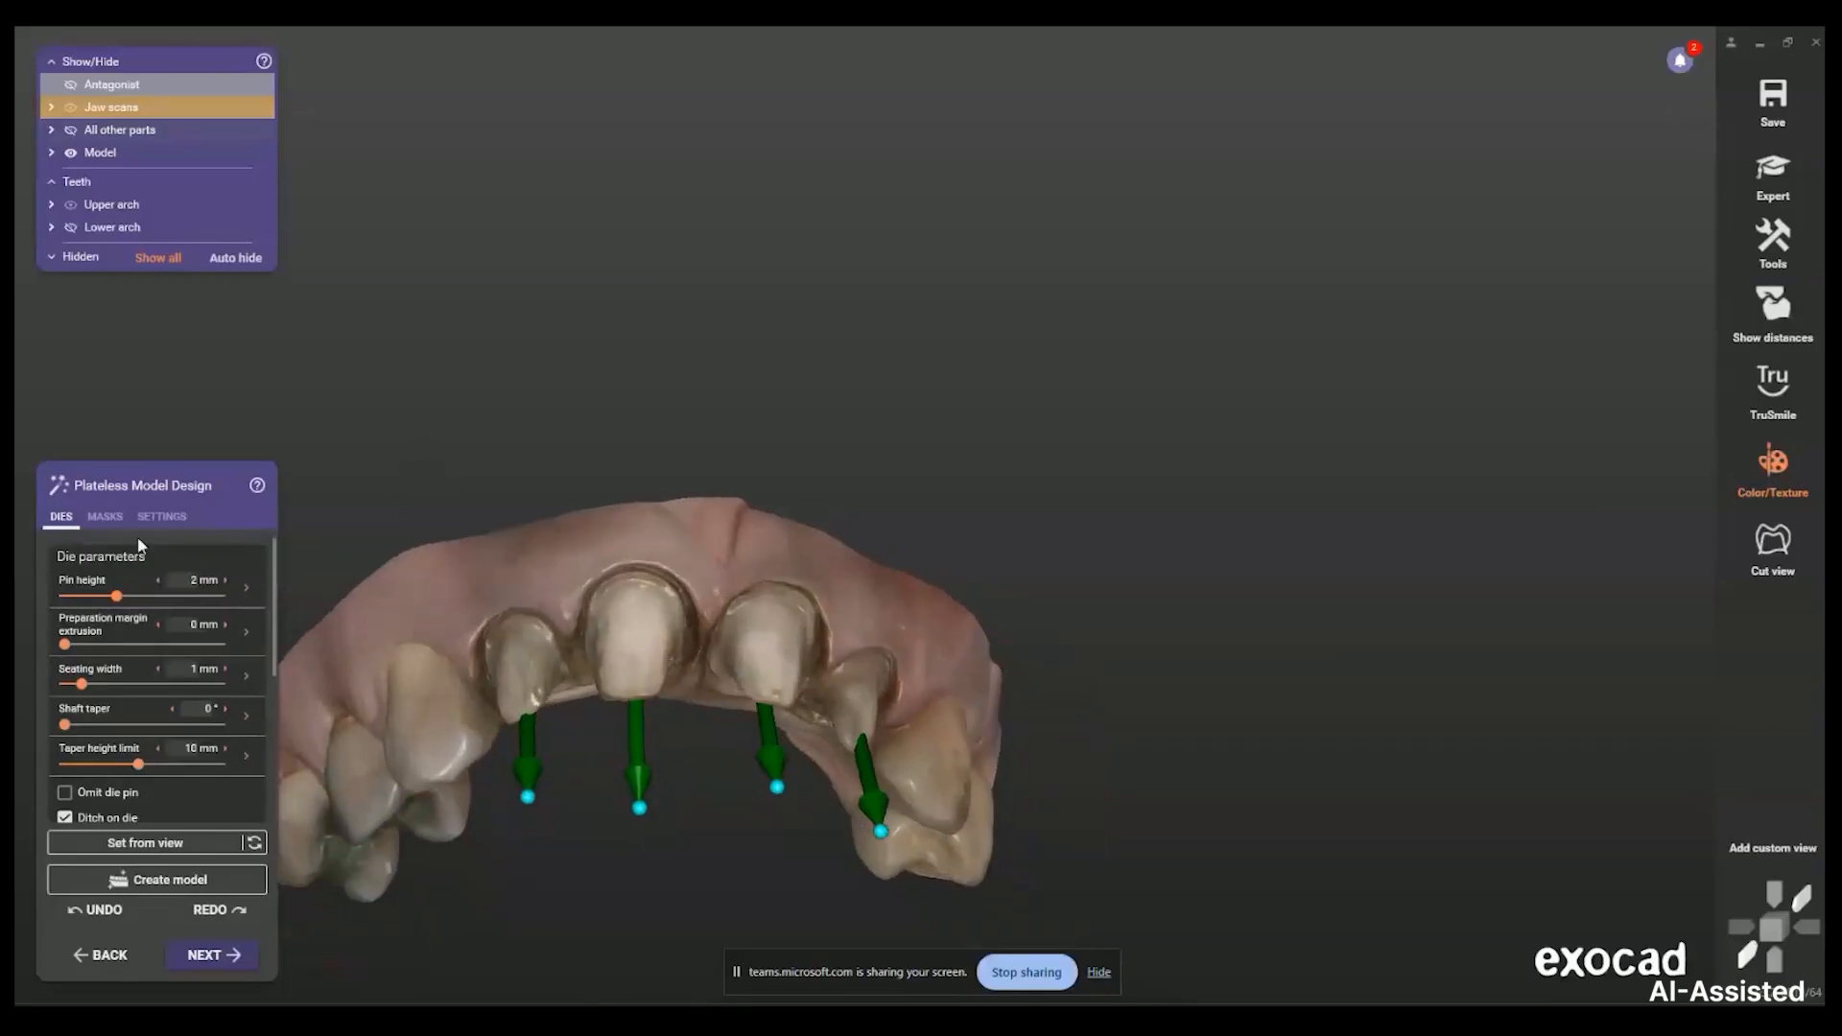
pyautogui.click(162, 517)
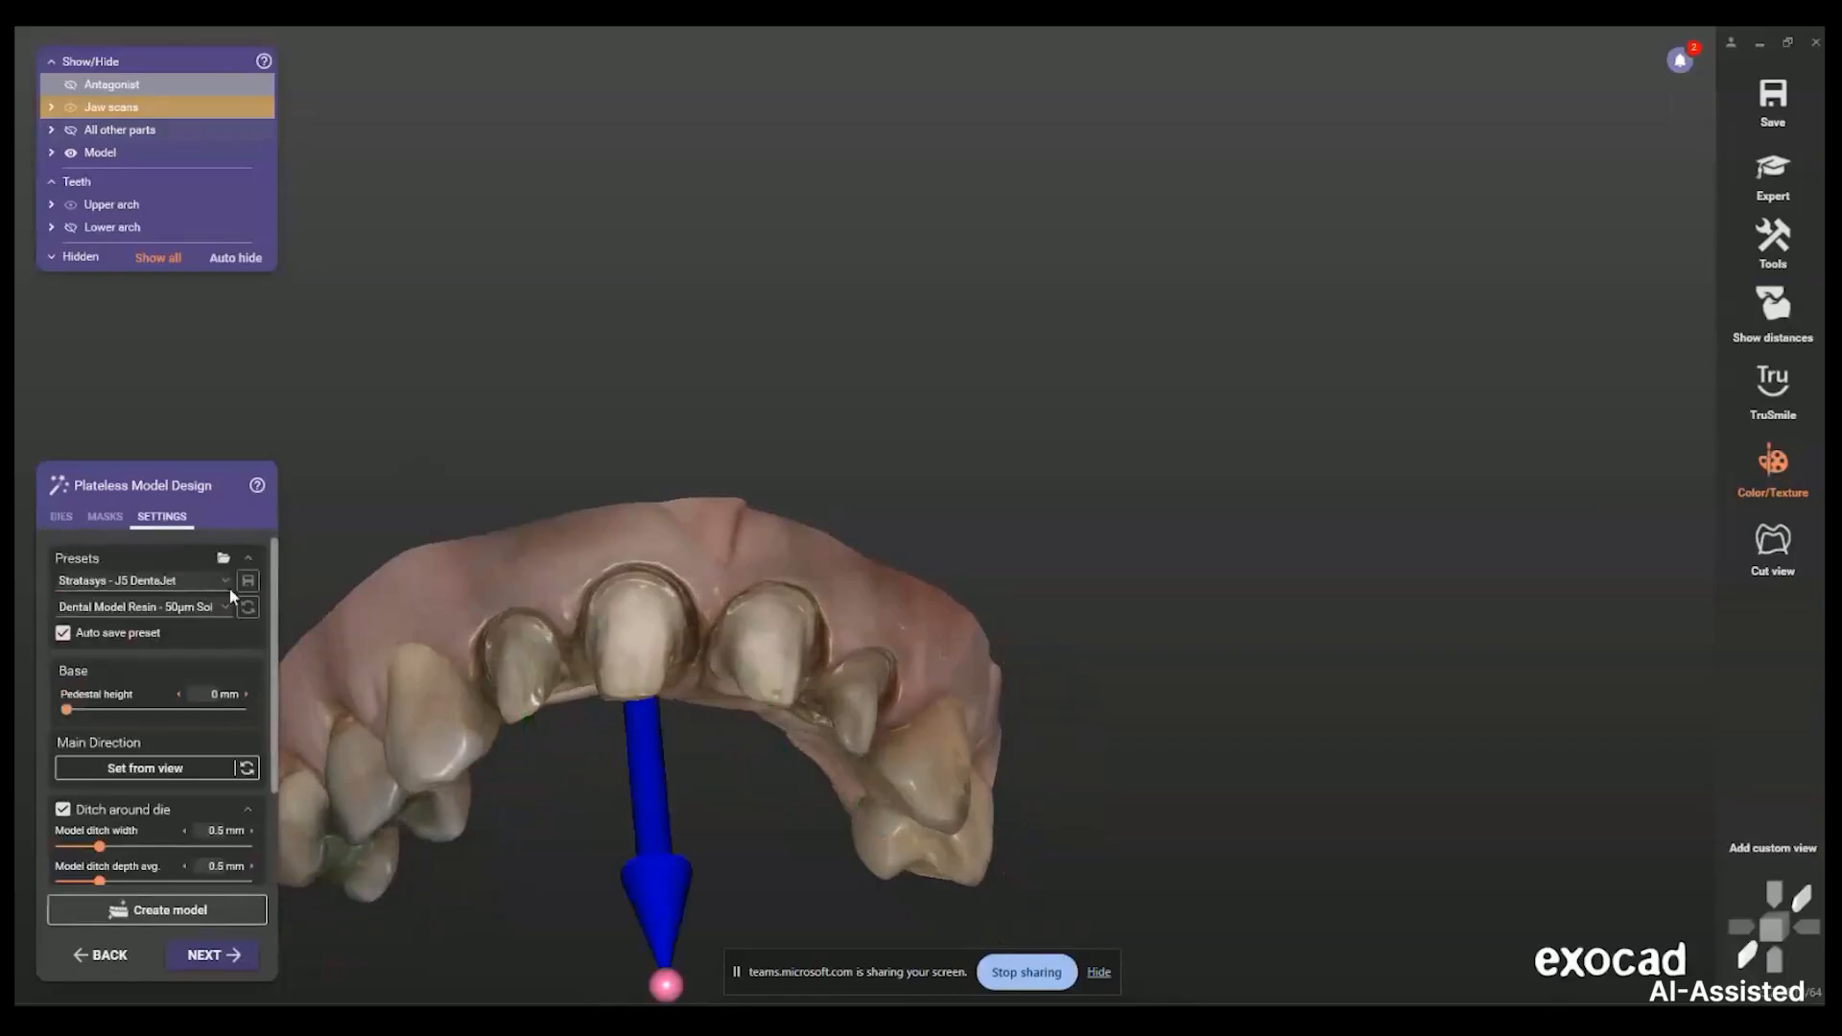
# Review the printer presets, leaving the current preset unchanged
pyautogui.click(205, 578)
pyautogui.click(199, 610)
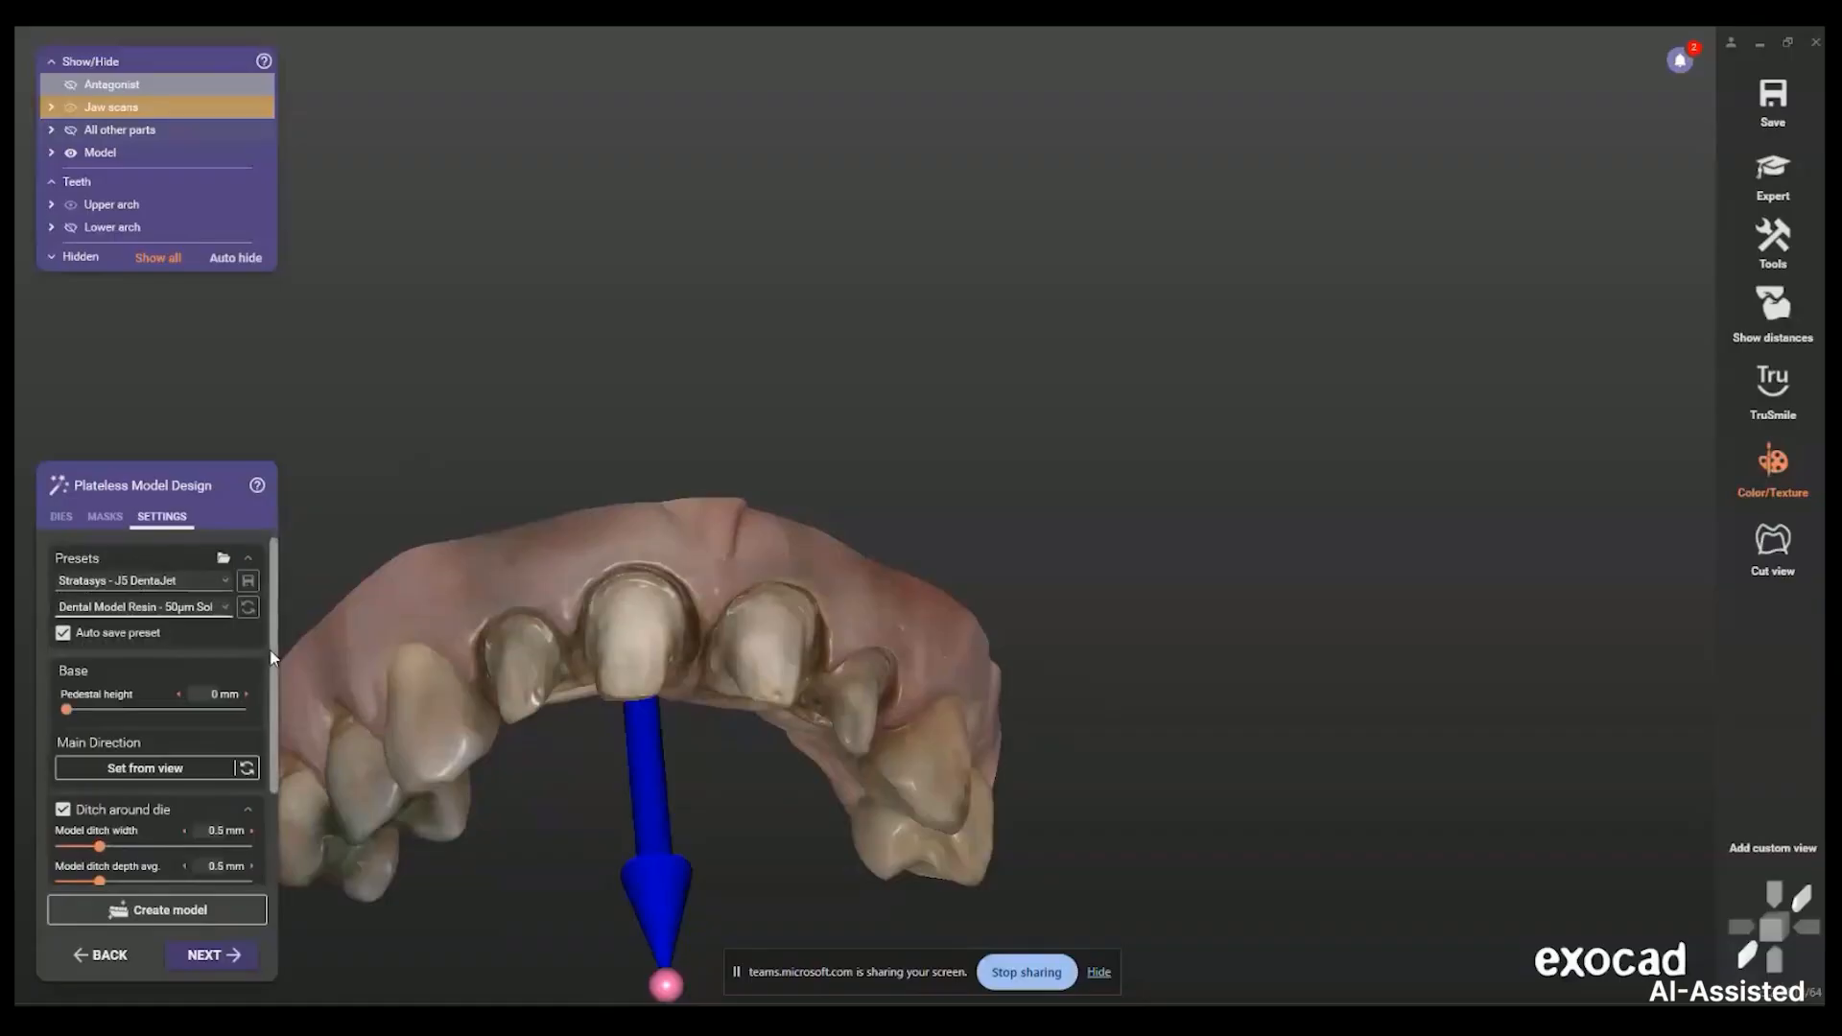
pyautogui.scroll(-1, 284, 739)
pyautogui.scroll(1, 287, 747)
pyautogui.moveTo(444, 469); pyautogui.dragTo(699, 600, button='right')
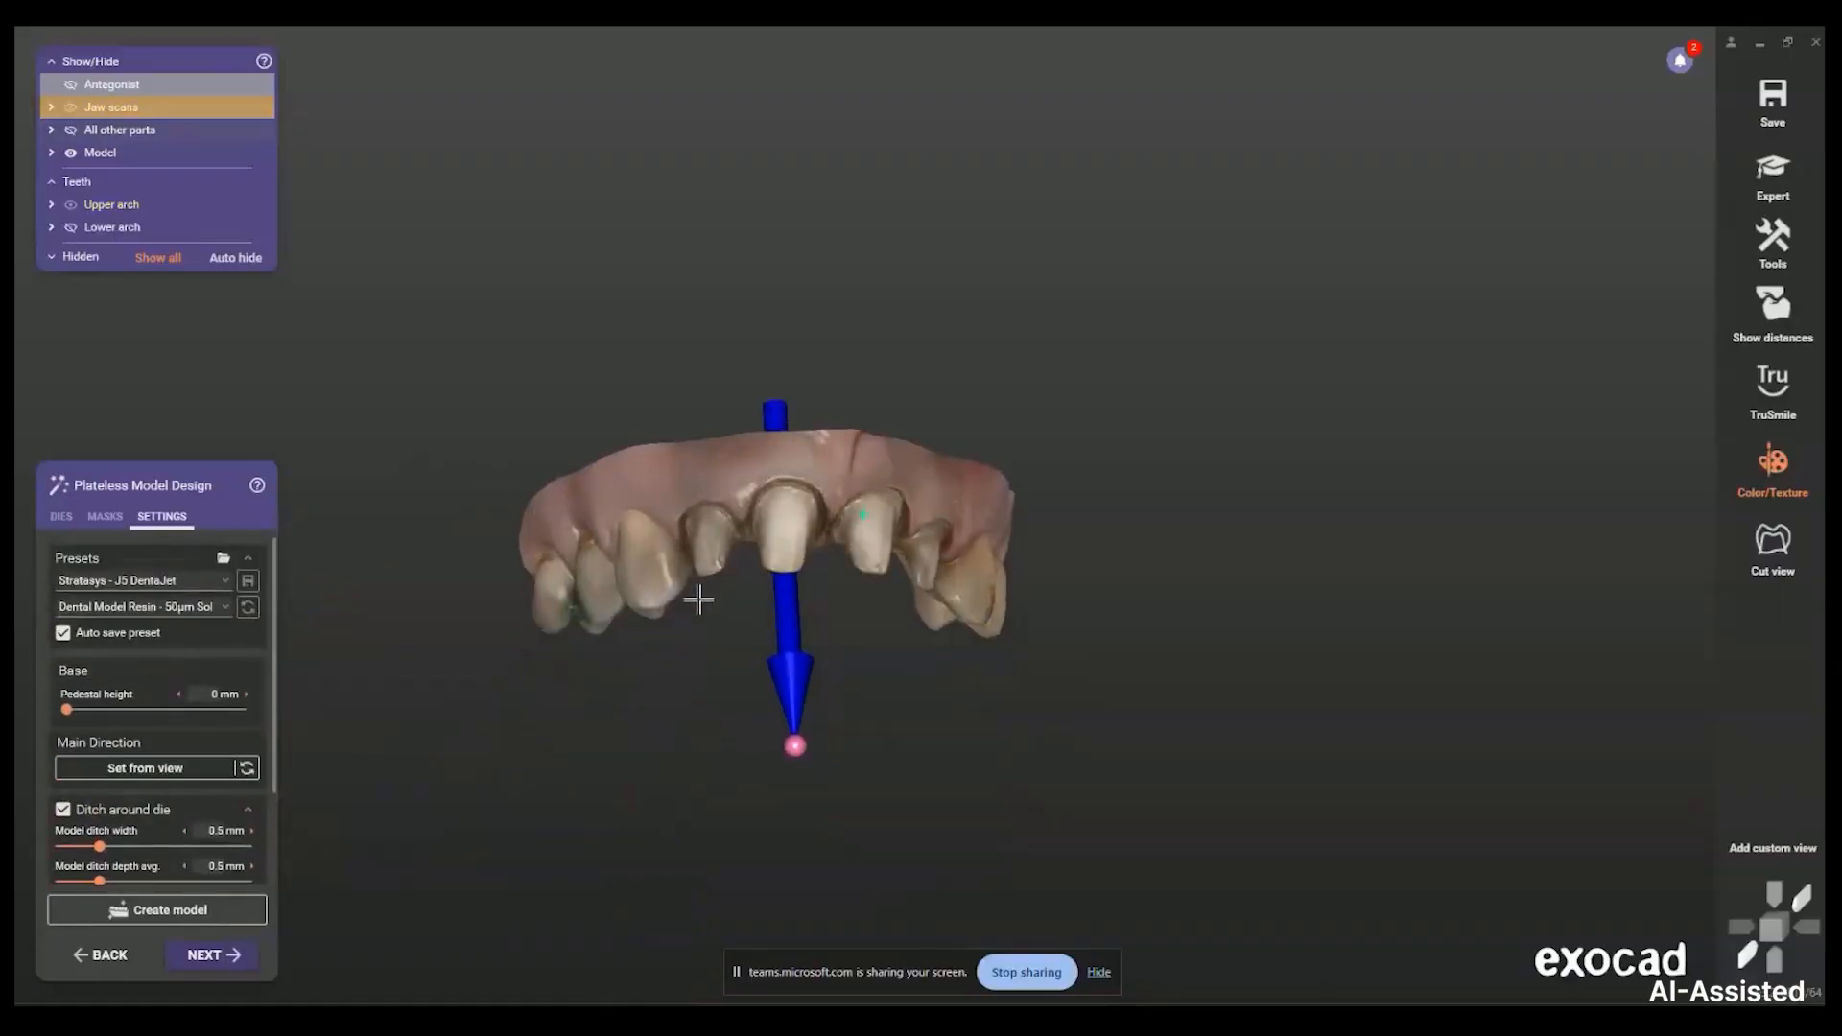
# Generate the plateless model with die cutouts and show it over the jaw scan
pyautogui.click(228, 955)
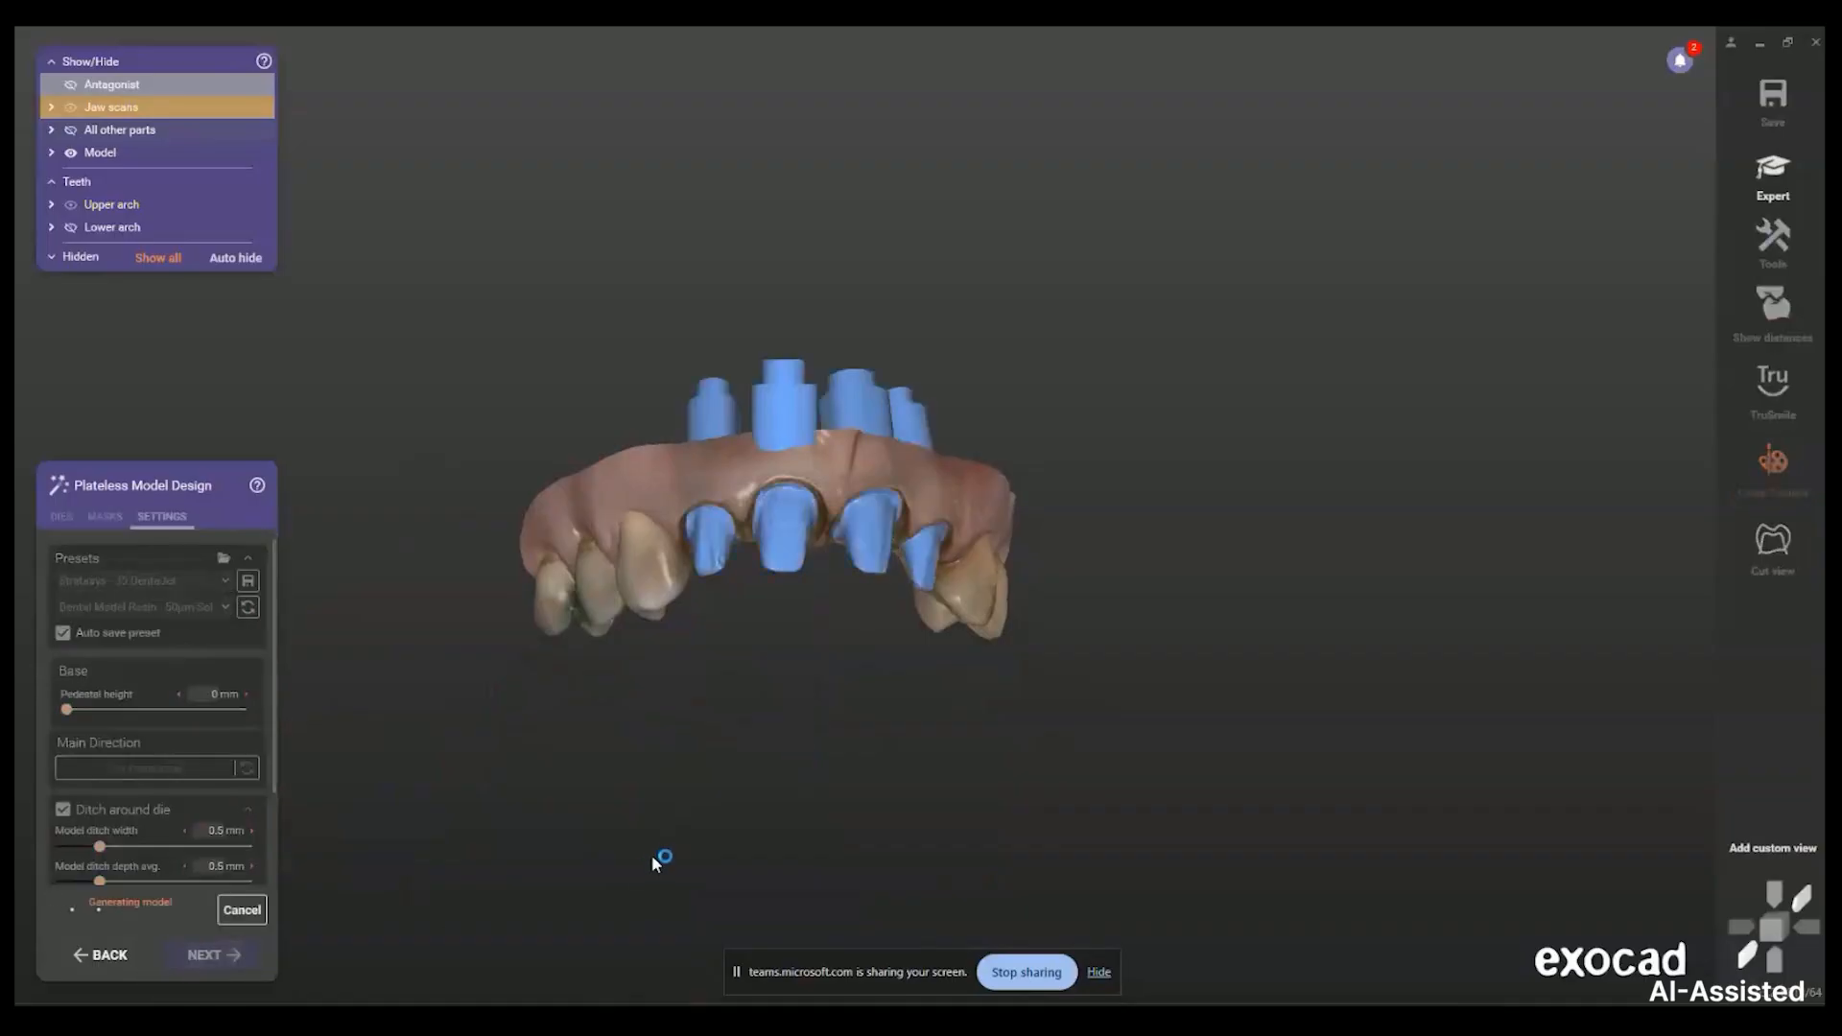
pyautogui.moveTo(724, 489); pyautogui.dragTo(931, 452, button='right')
pyautogui.scroll(6, 936, 451)
pyautogui.moveTo(714, 464); pyautogui.dragTo(731, 391, button='right')
pyautogui.scroll(3, 874, 442)
pyautogui.scroll(-3, 860, 449)
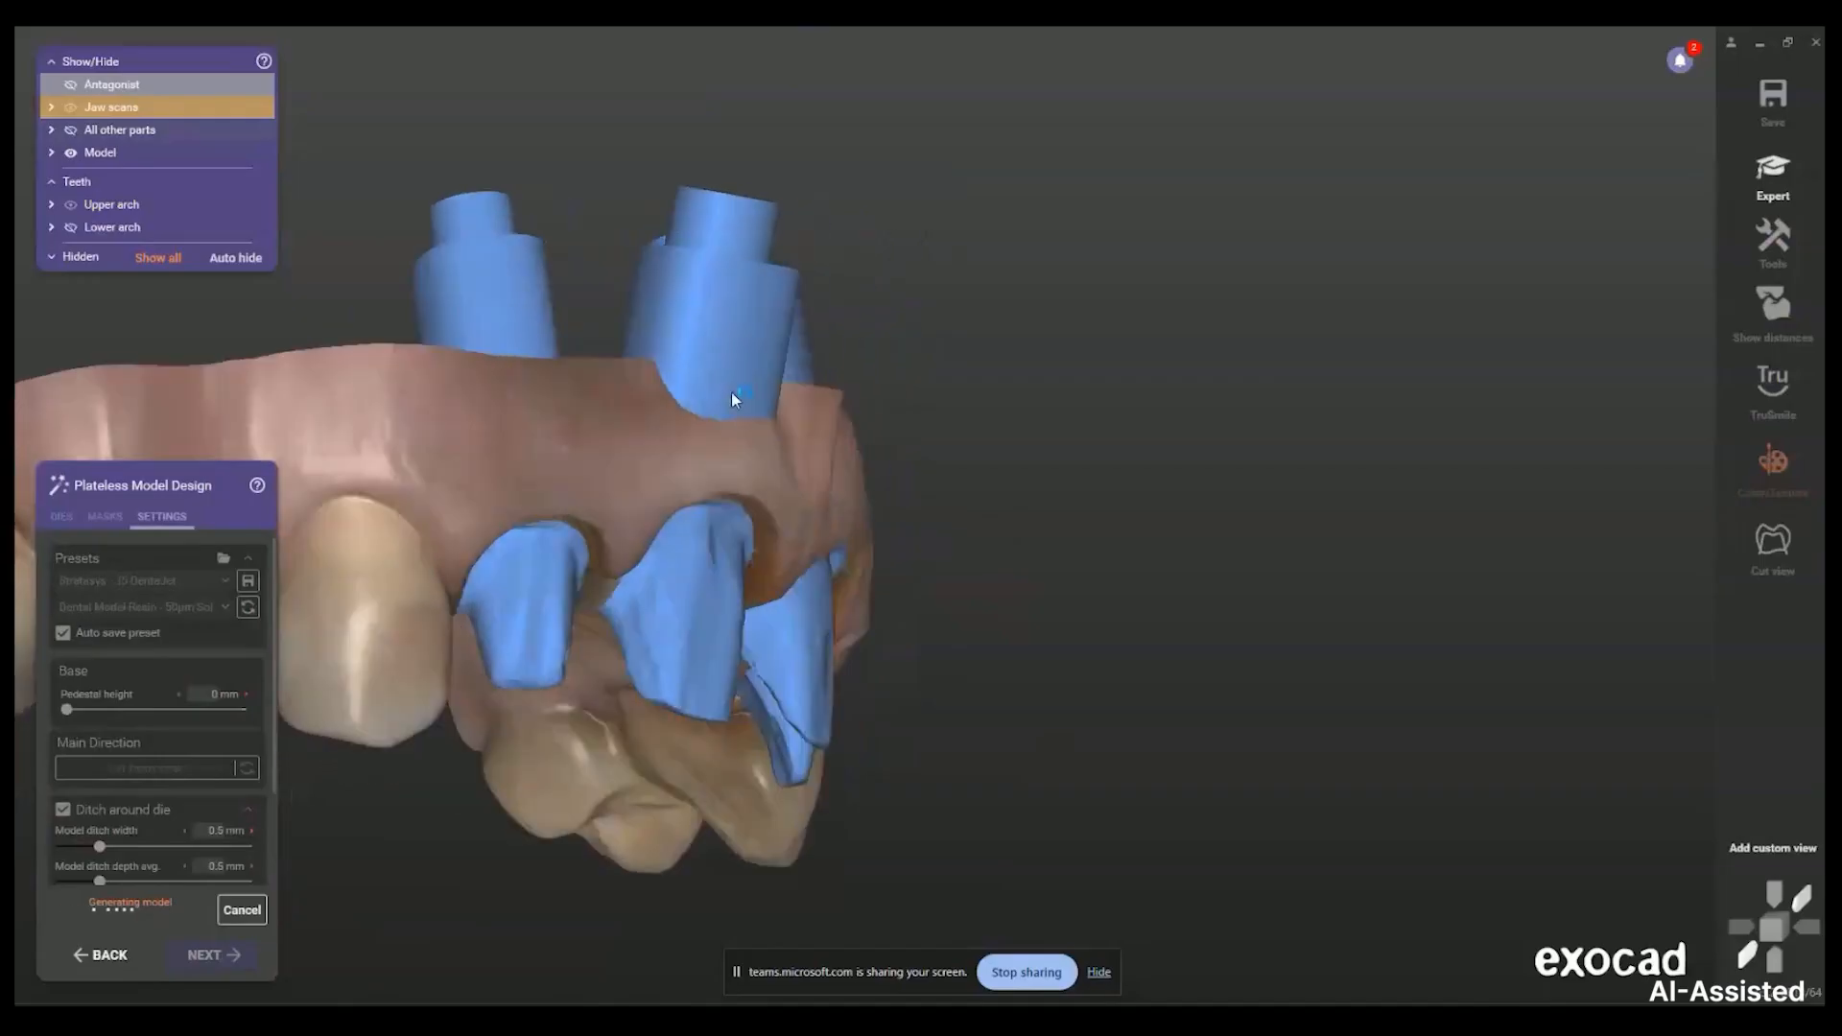
pyautogui.scroll(5, 662, 374)
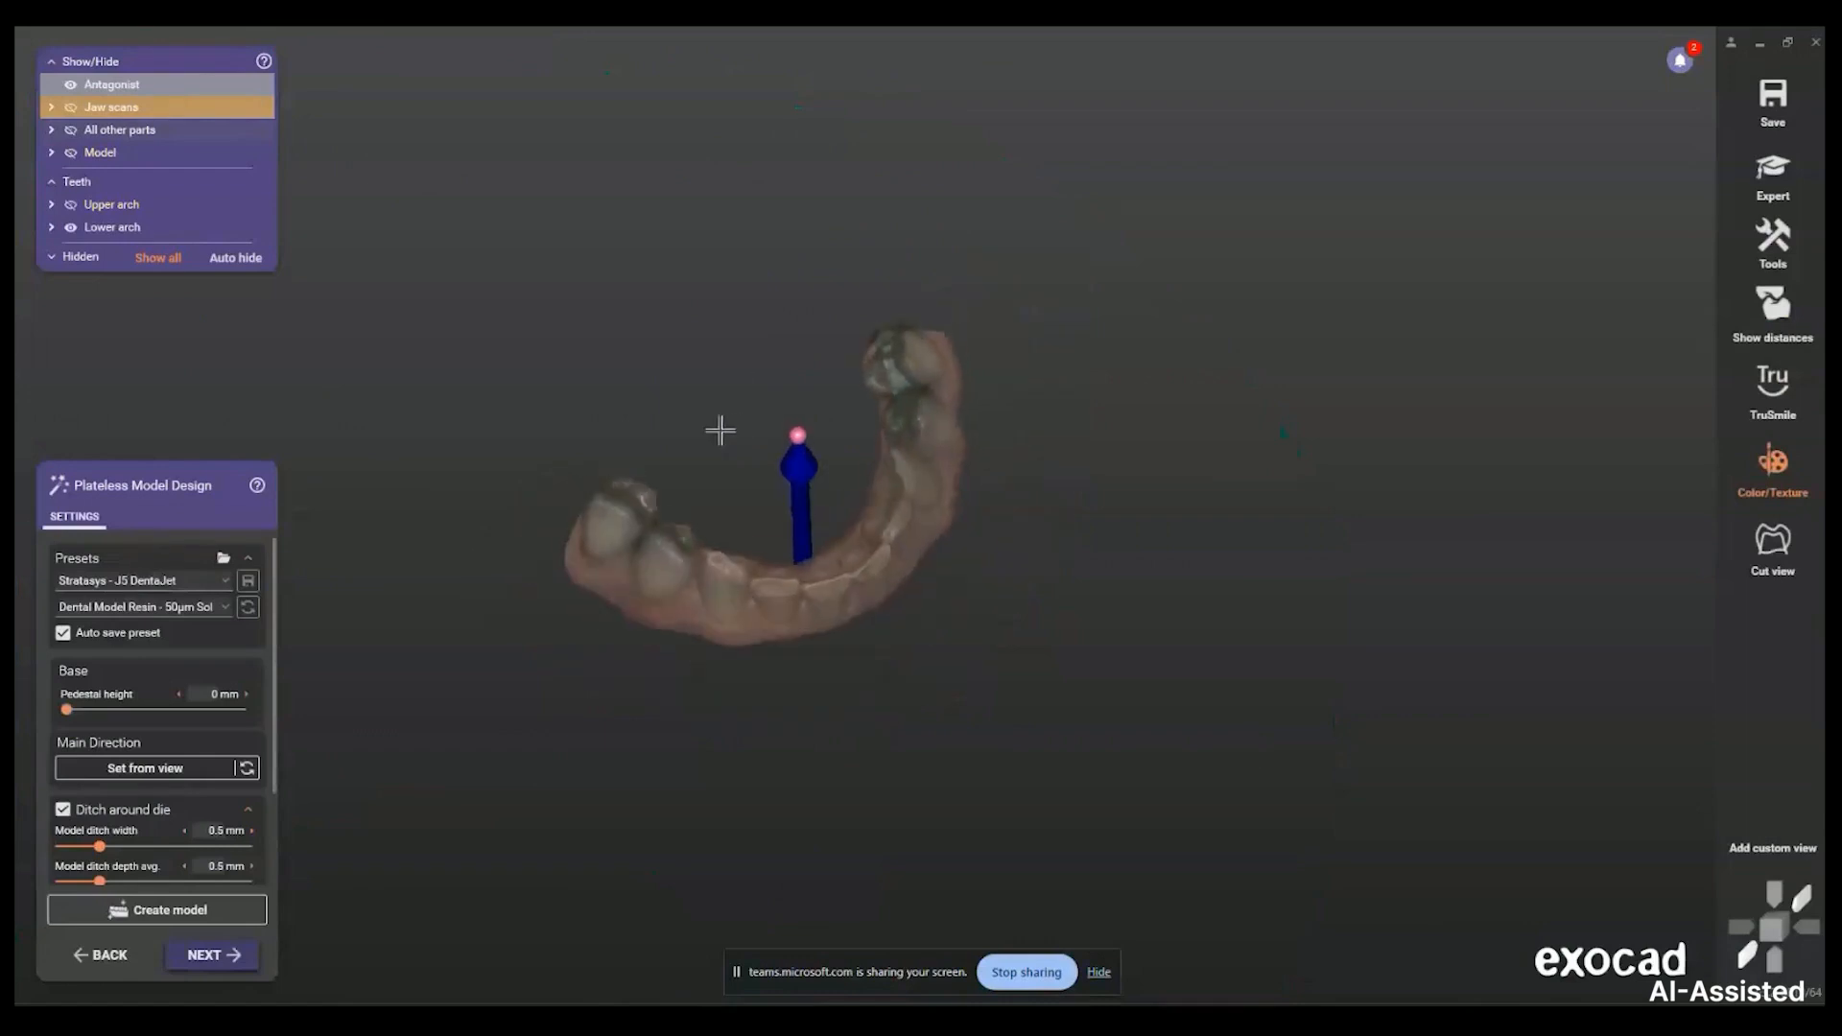
pyautogui.click(96, 153)
# Hide the opposing arch, stand the second die's pin upright, and keep the existing model
pyautogui.moveTo(907, 504); pyautogui.dragTo(789, 523, button='right')
pyautogui.scroll(4, 790, 514)
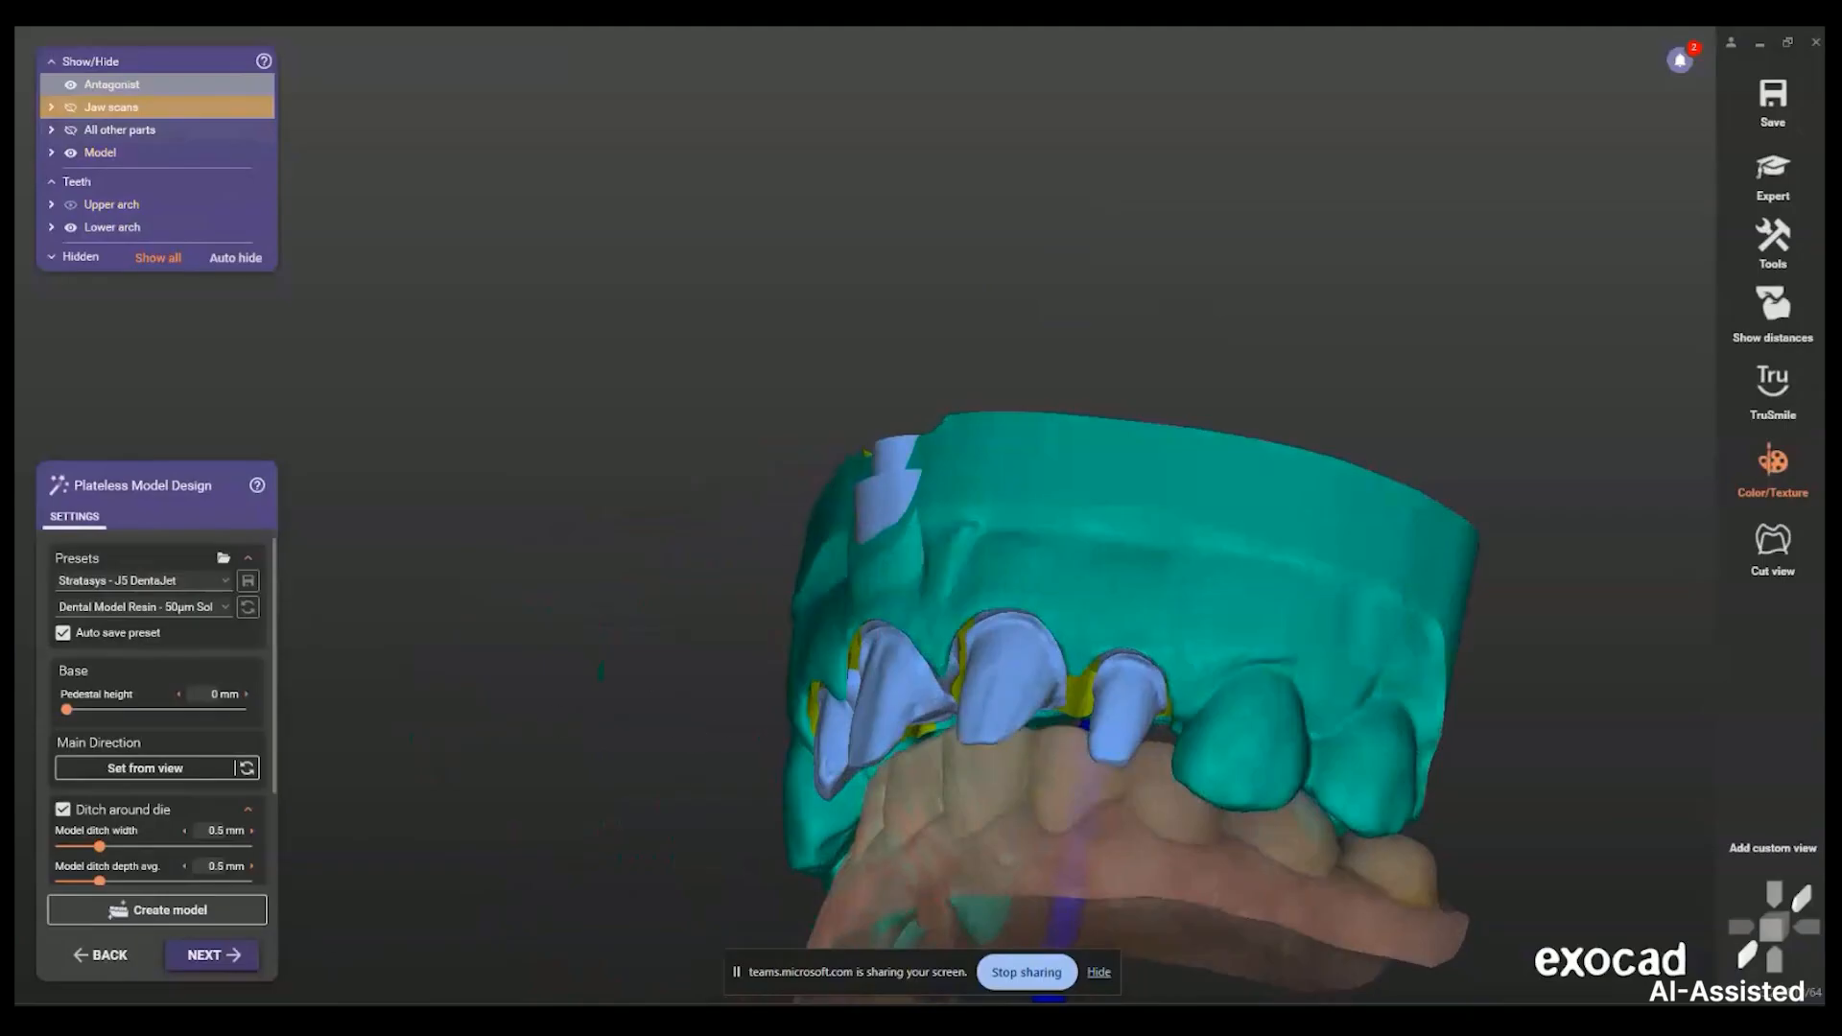
pyautogui.click(212, 961)
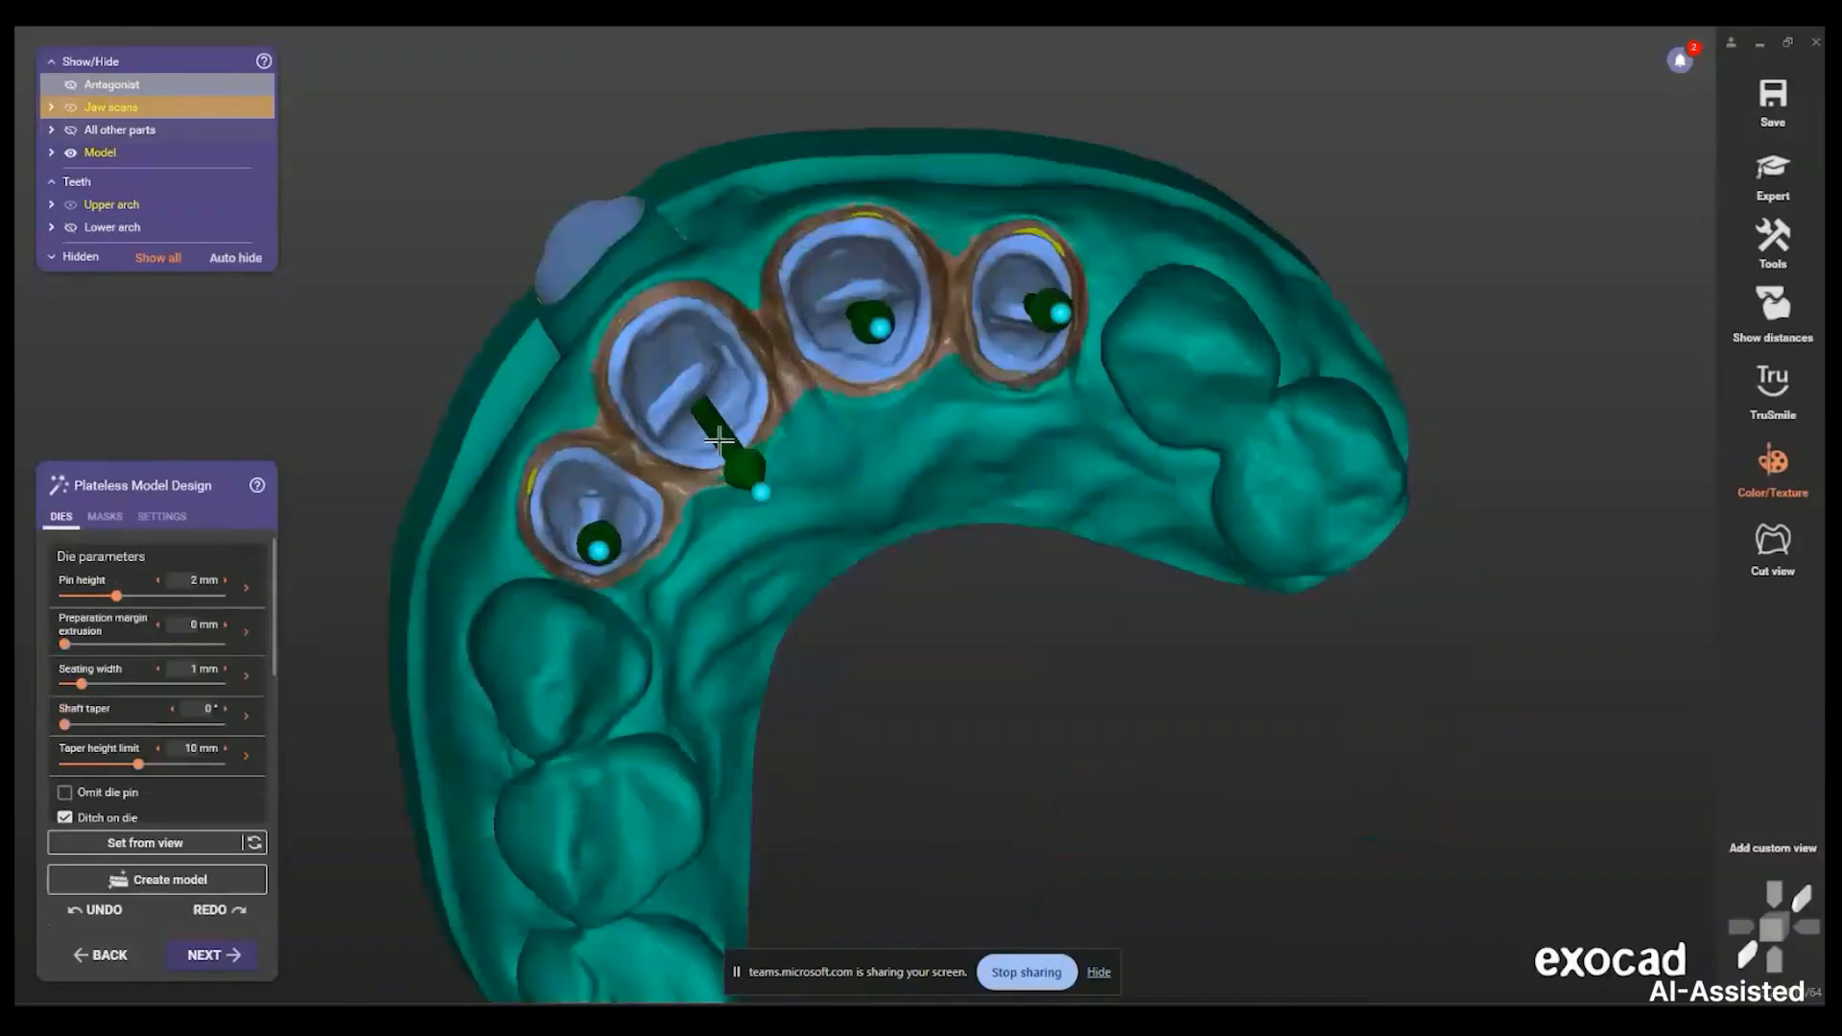
pyautogui.moveTo(763, 457); pyautogui.dragTo(696, 395)
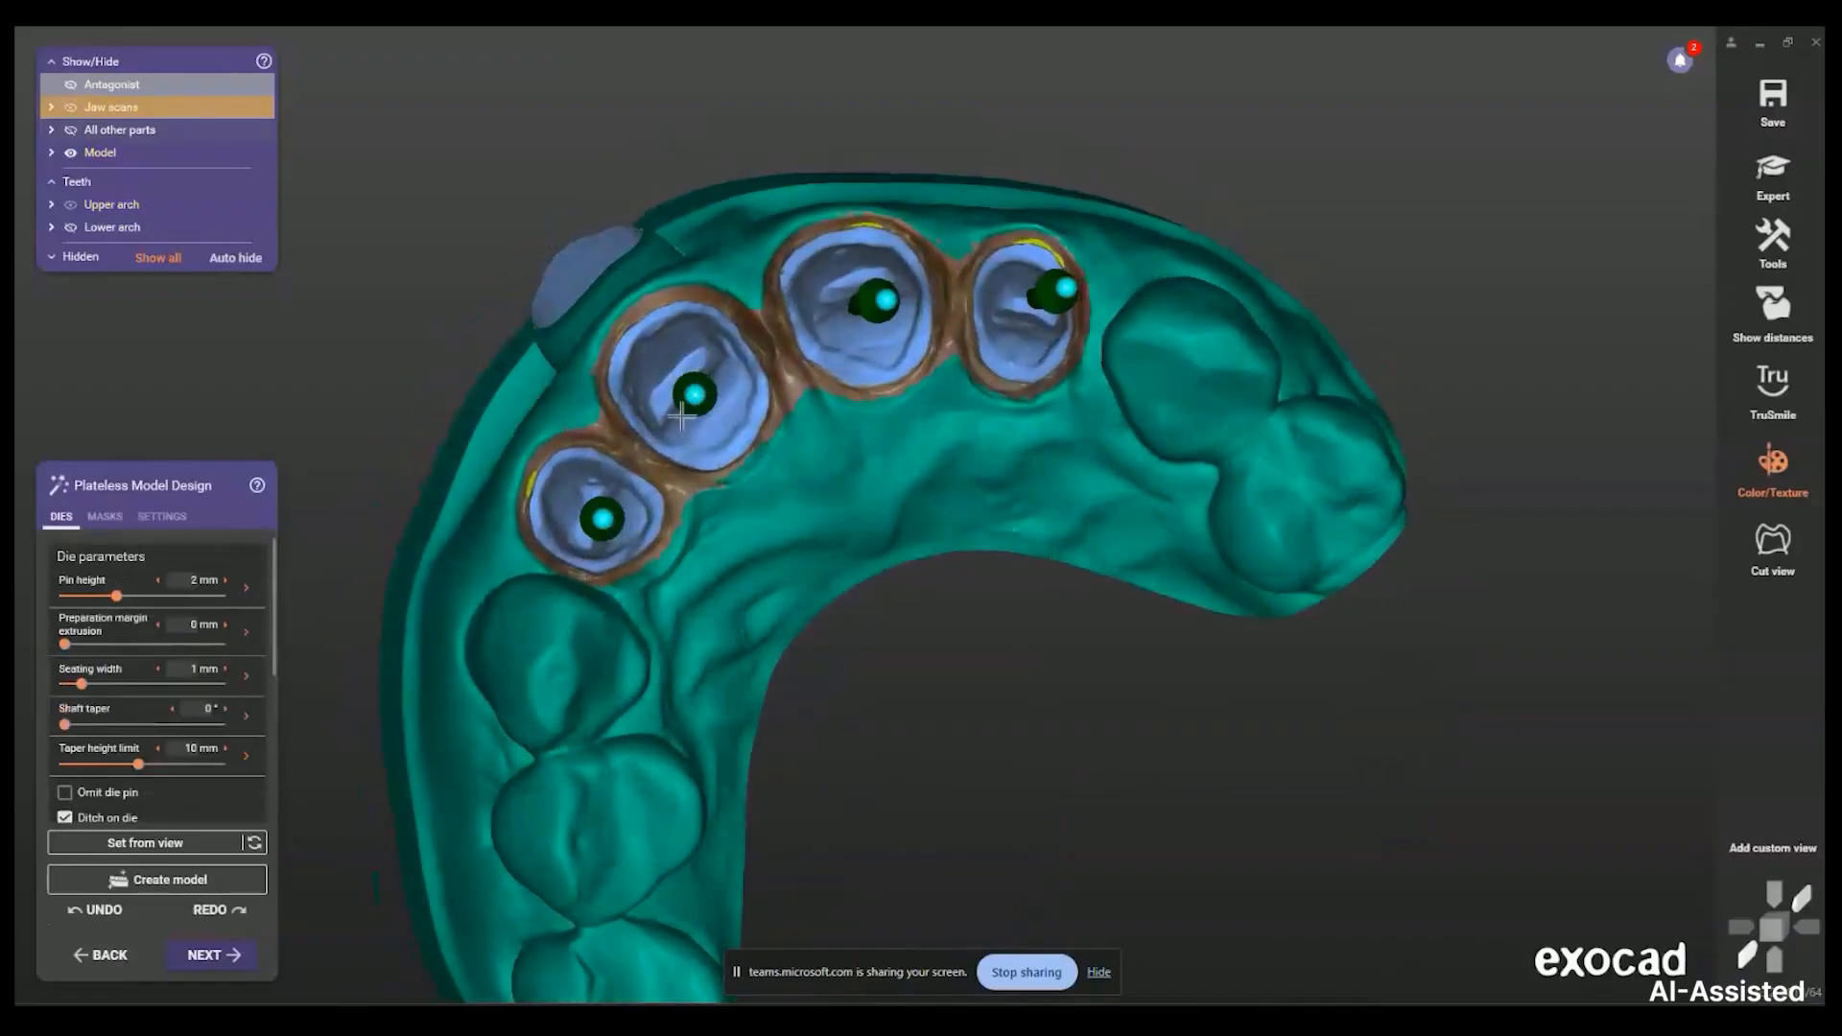
pyautogui.click(213, 955)
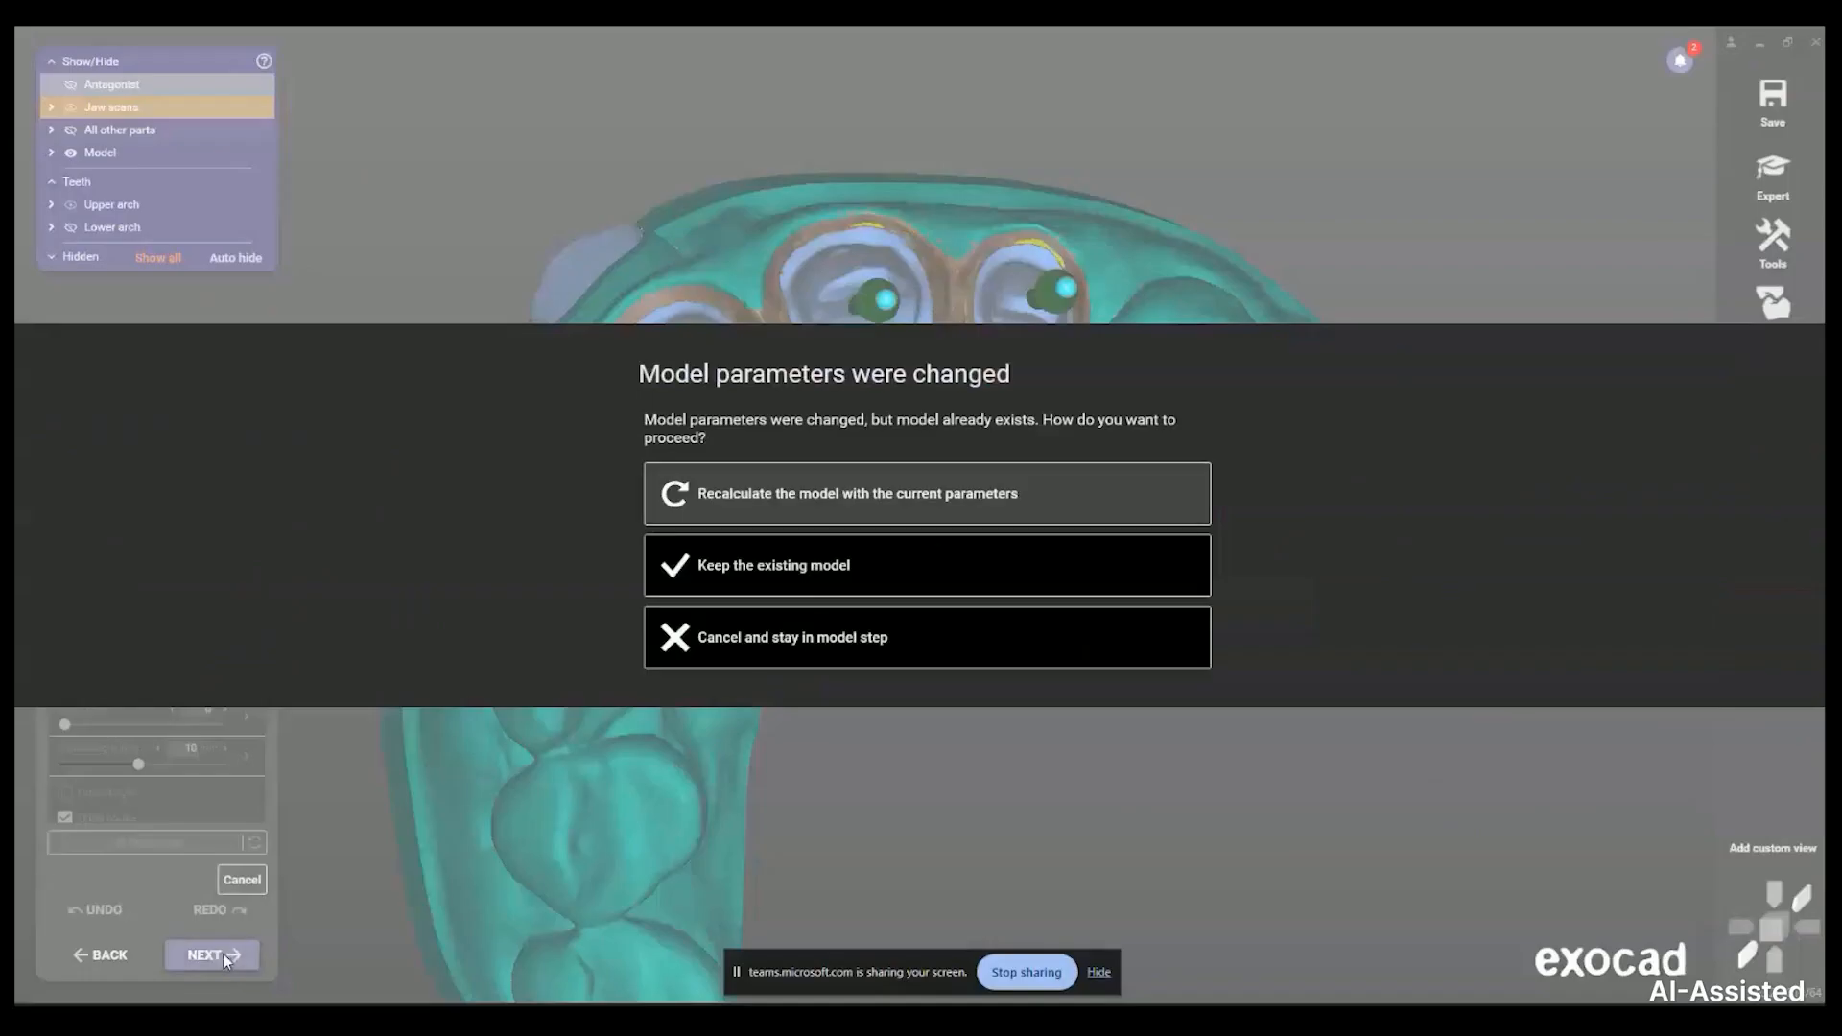
pyautogui.click(786, 571)
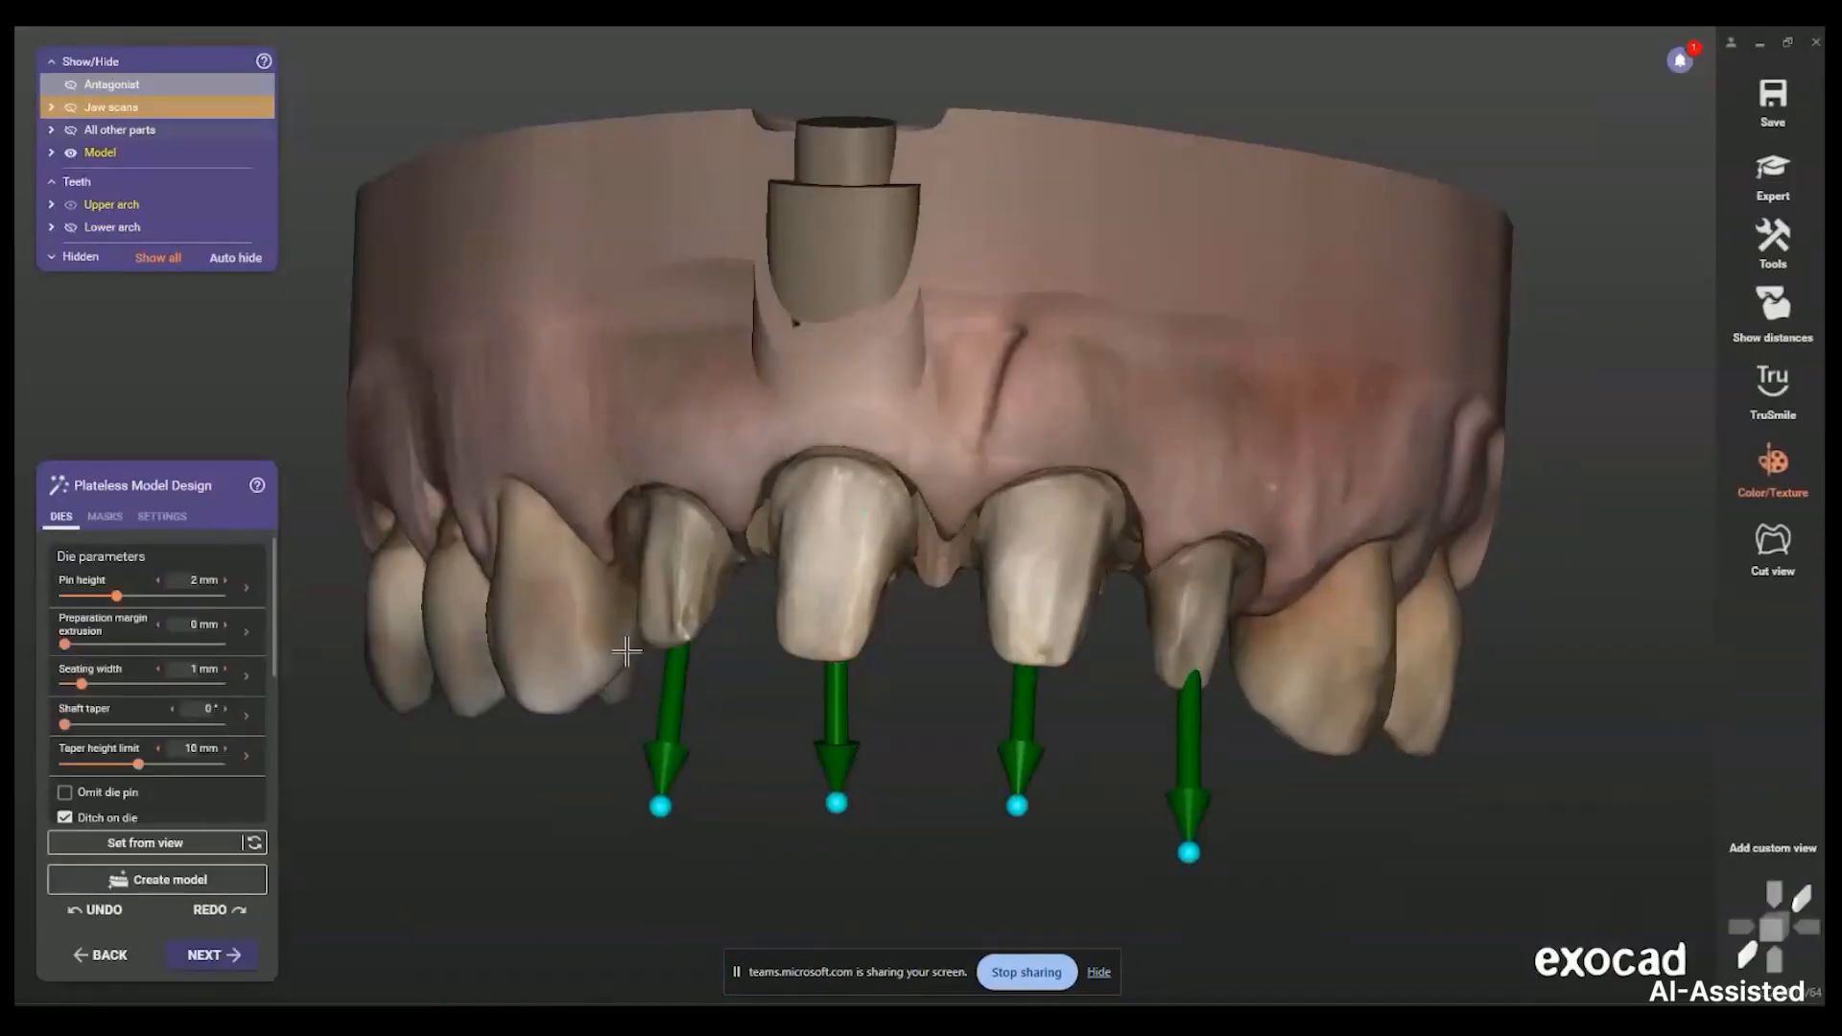
# Check the pin directions and regenerate the model with its four die shafts
pyautogui.moveTo(799, 428); pyautogui.dragTo(913, 334, button='right')
pyautogui.moveTo(941, 446); pyautogui.dragTo(961, 487, button='right')
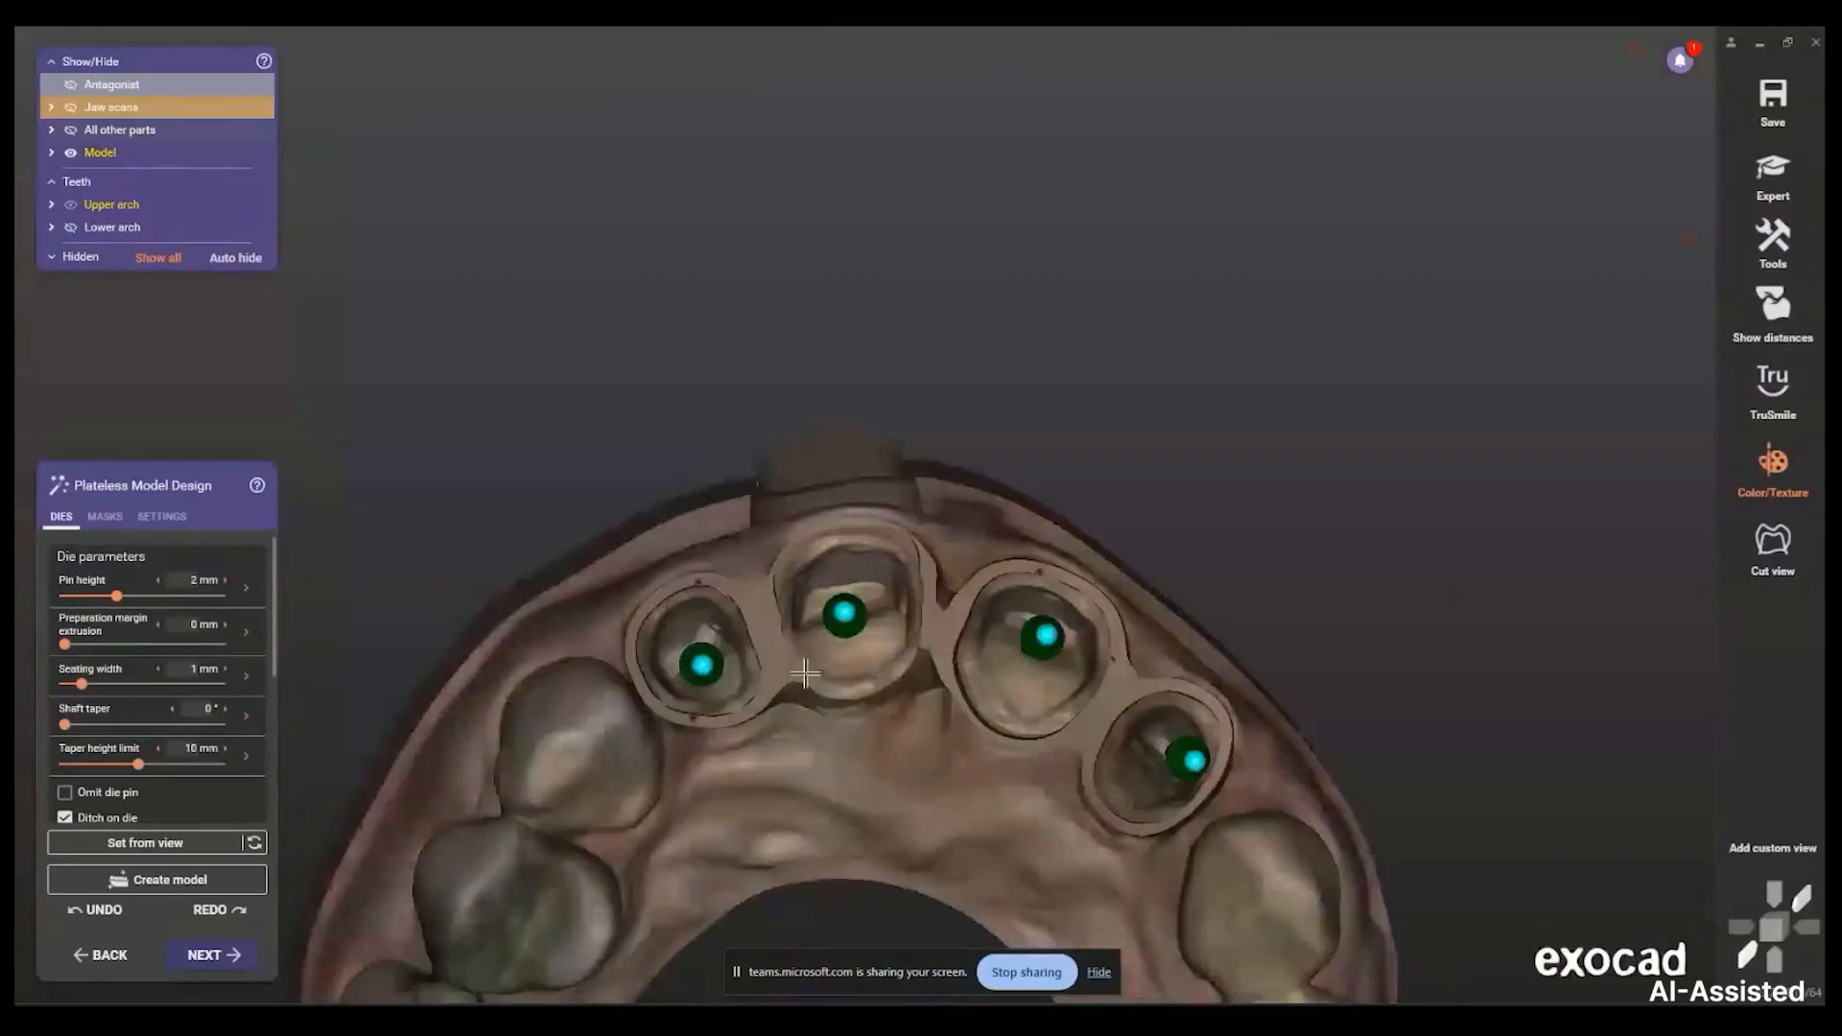
pyautogui.moveTo(806, 674); pyautogui.dragTo(809, 693, button='right')
pyautogui.click(158, 880)
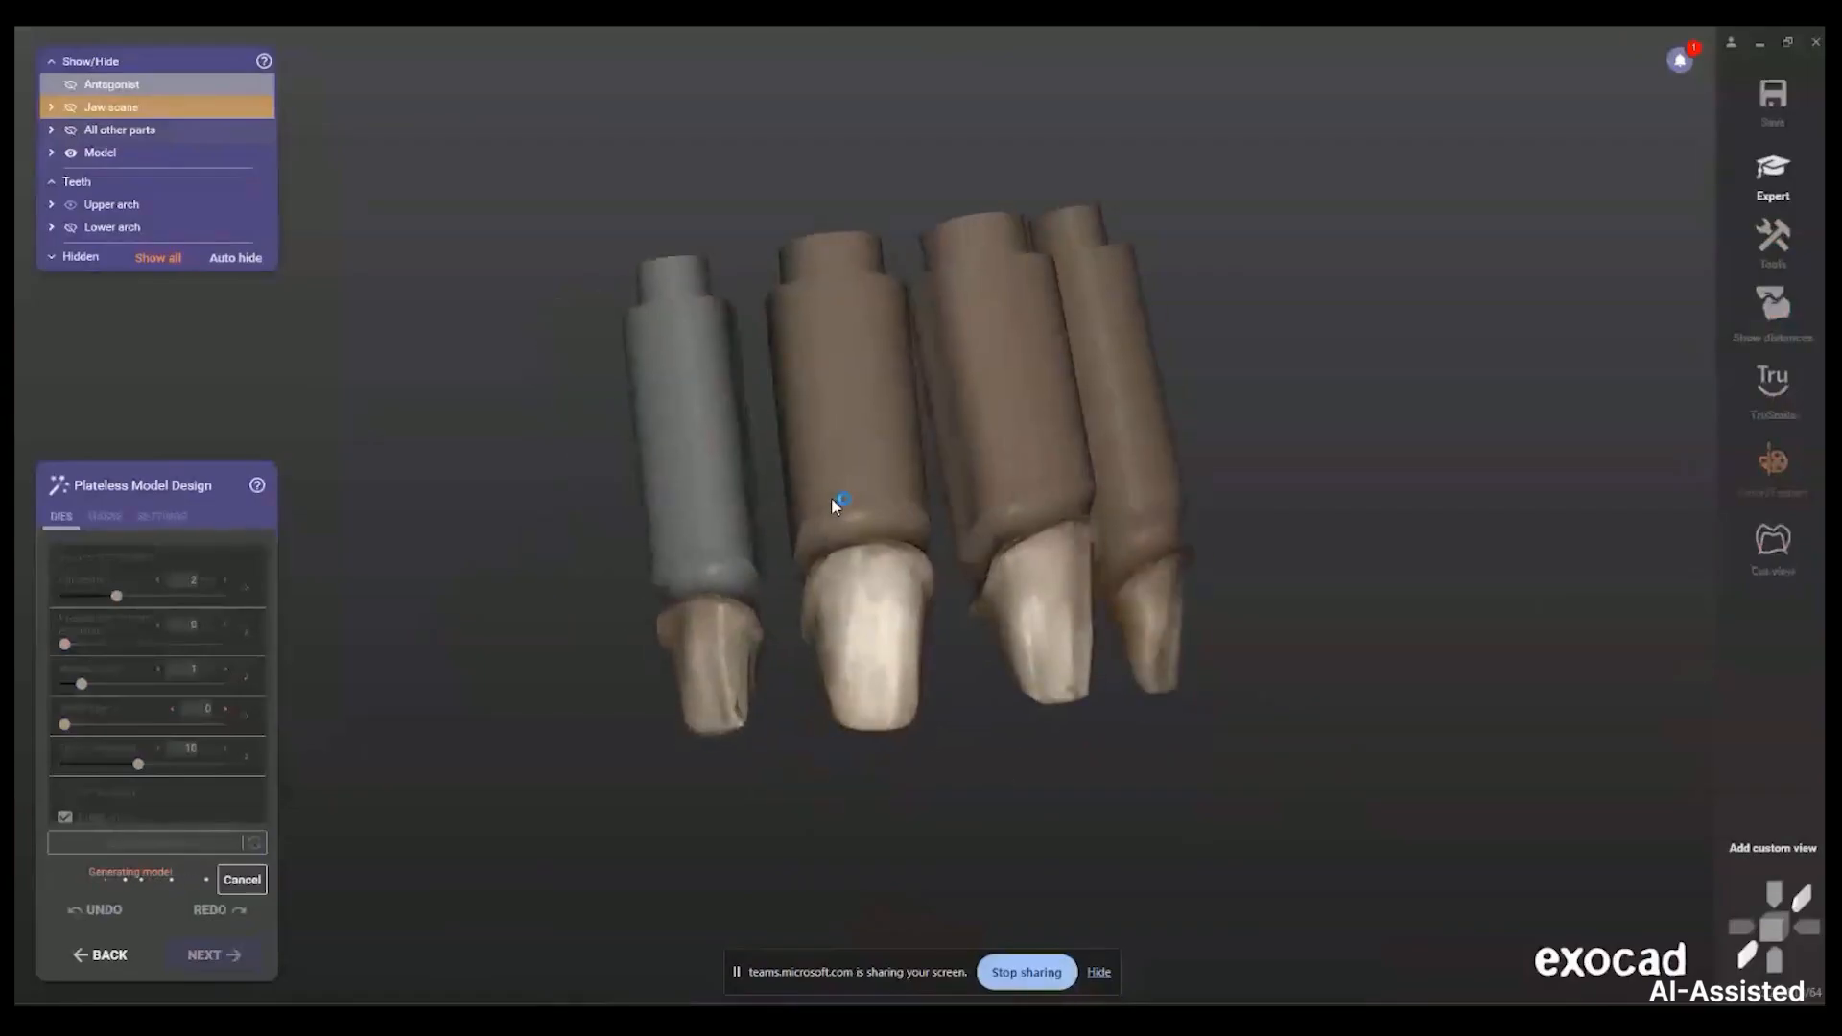
pyautogui.moveTo(912, 785); pyautogui.dragTo(905, 781, button='right')
# Make the upper arch model transparent and rotate the view to look through it
pyautogui.scroll(4, 864, 368)
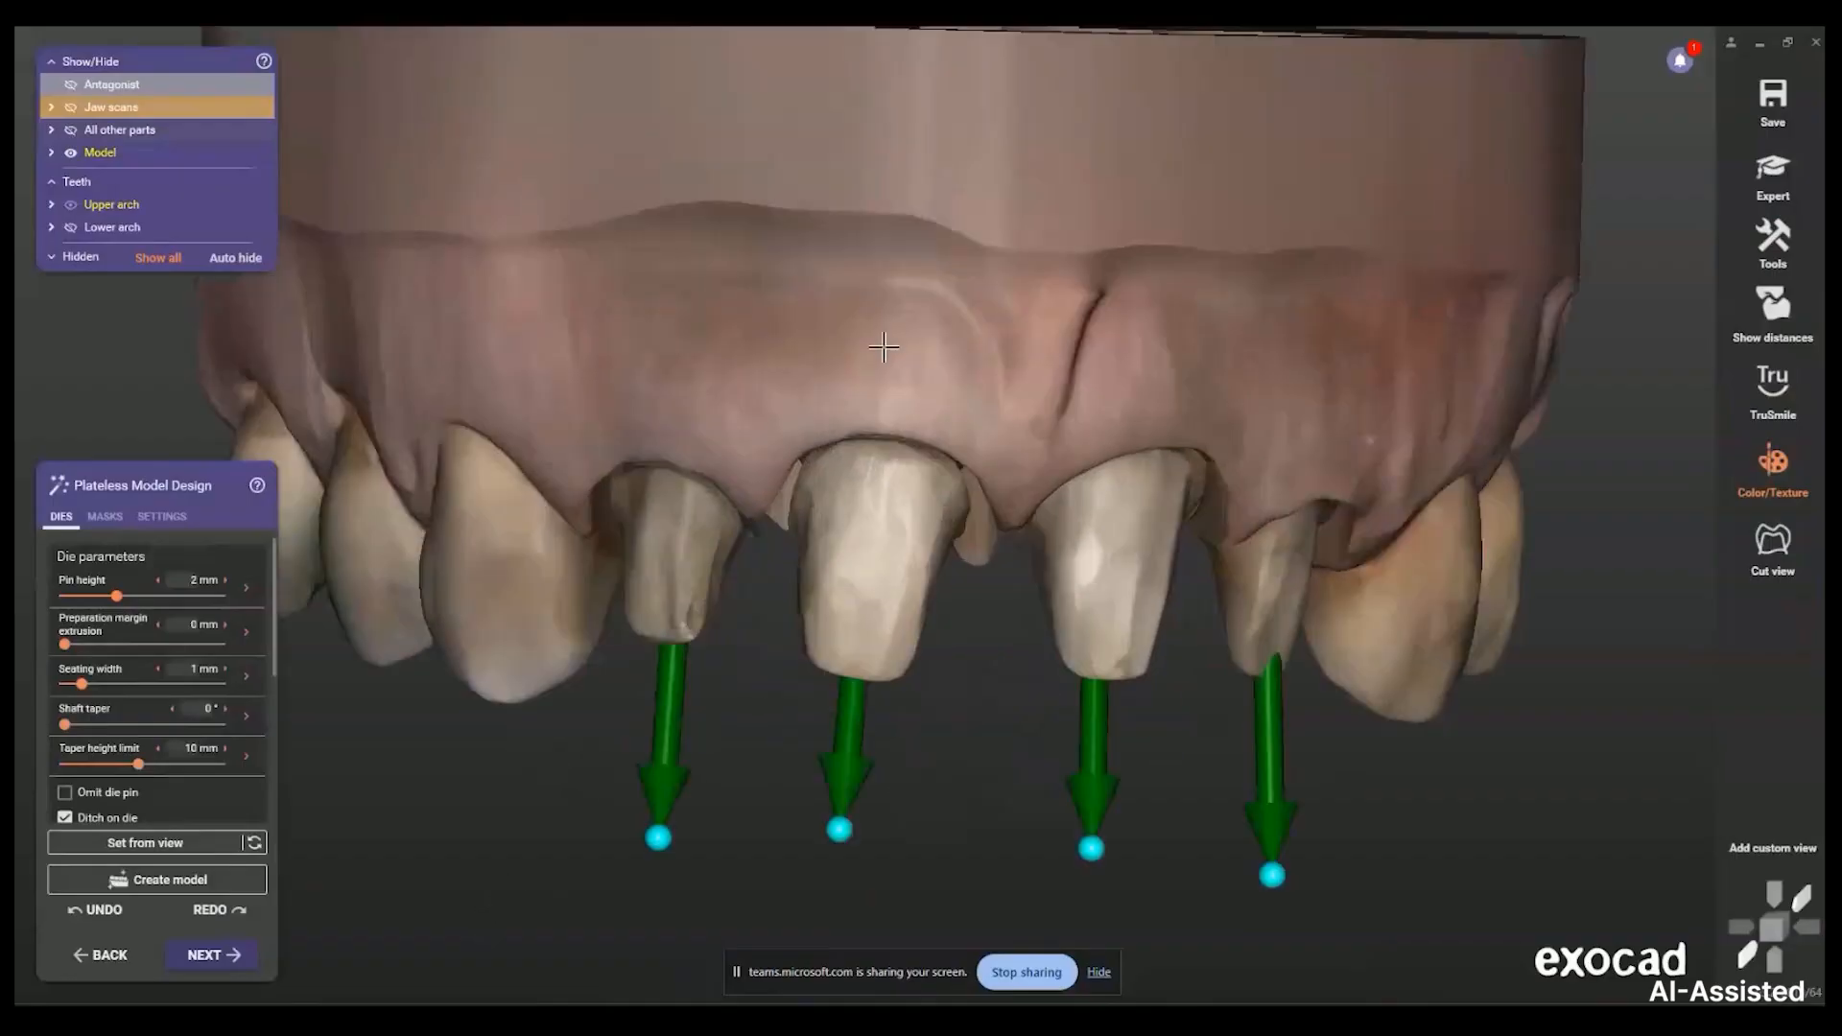
pyautogui.keyDown('shift'); pyautogui.middleClick(883, 347); pyautogui.keyUp('shift')
pyautogui.scroll(-3, 884, 347)
pyautogui.moveTo(1122, 370); pyautogui.dragTo(1143, 430, button='right')
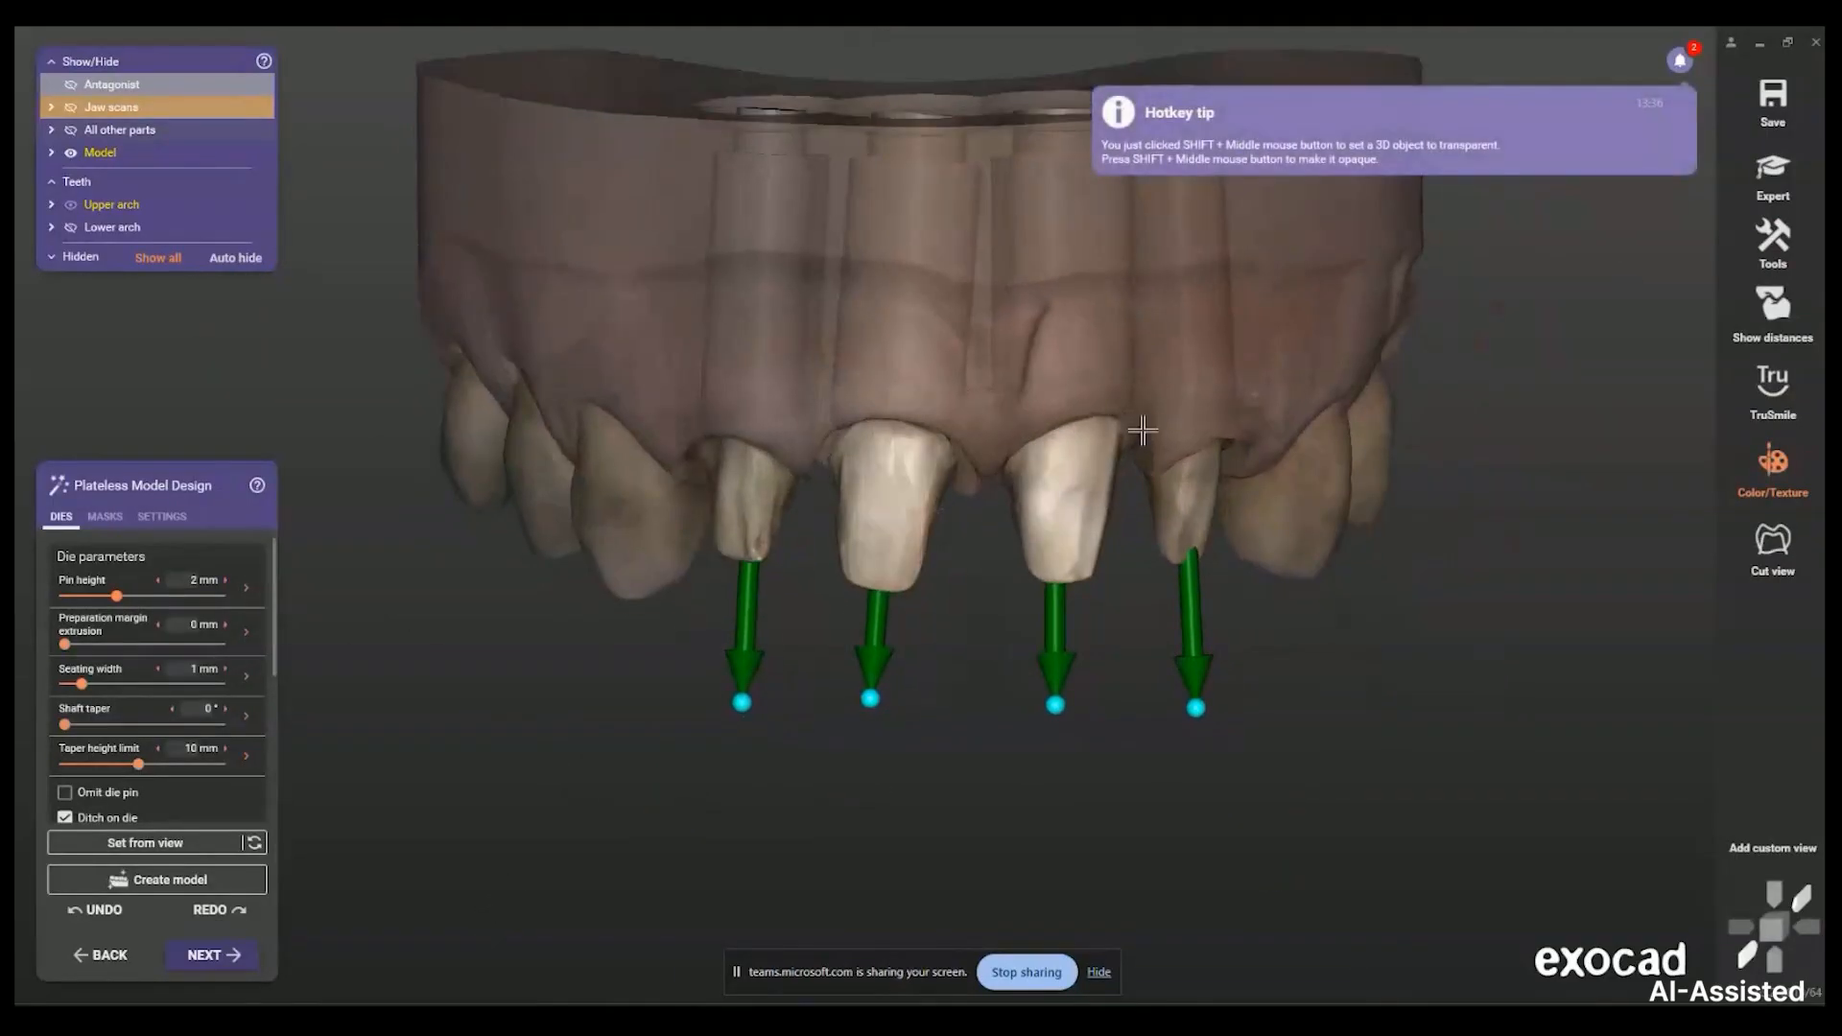
# Cut a cross-section through the central die and measure its gap to the model
pyautogui.click(1792, 537)
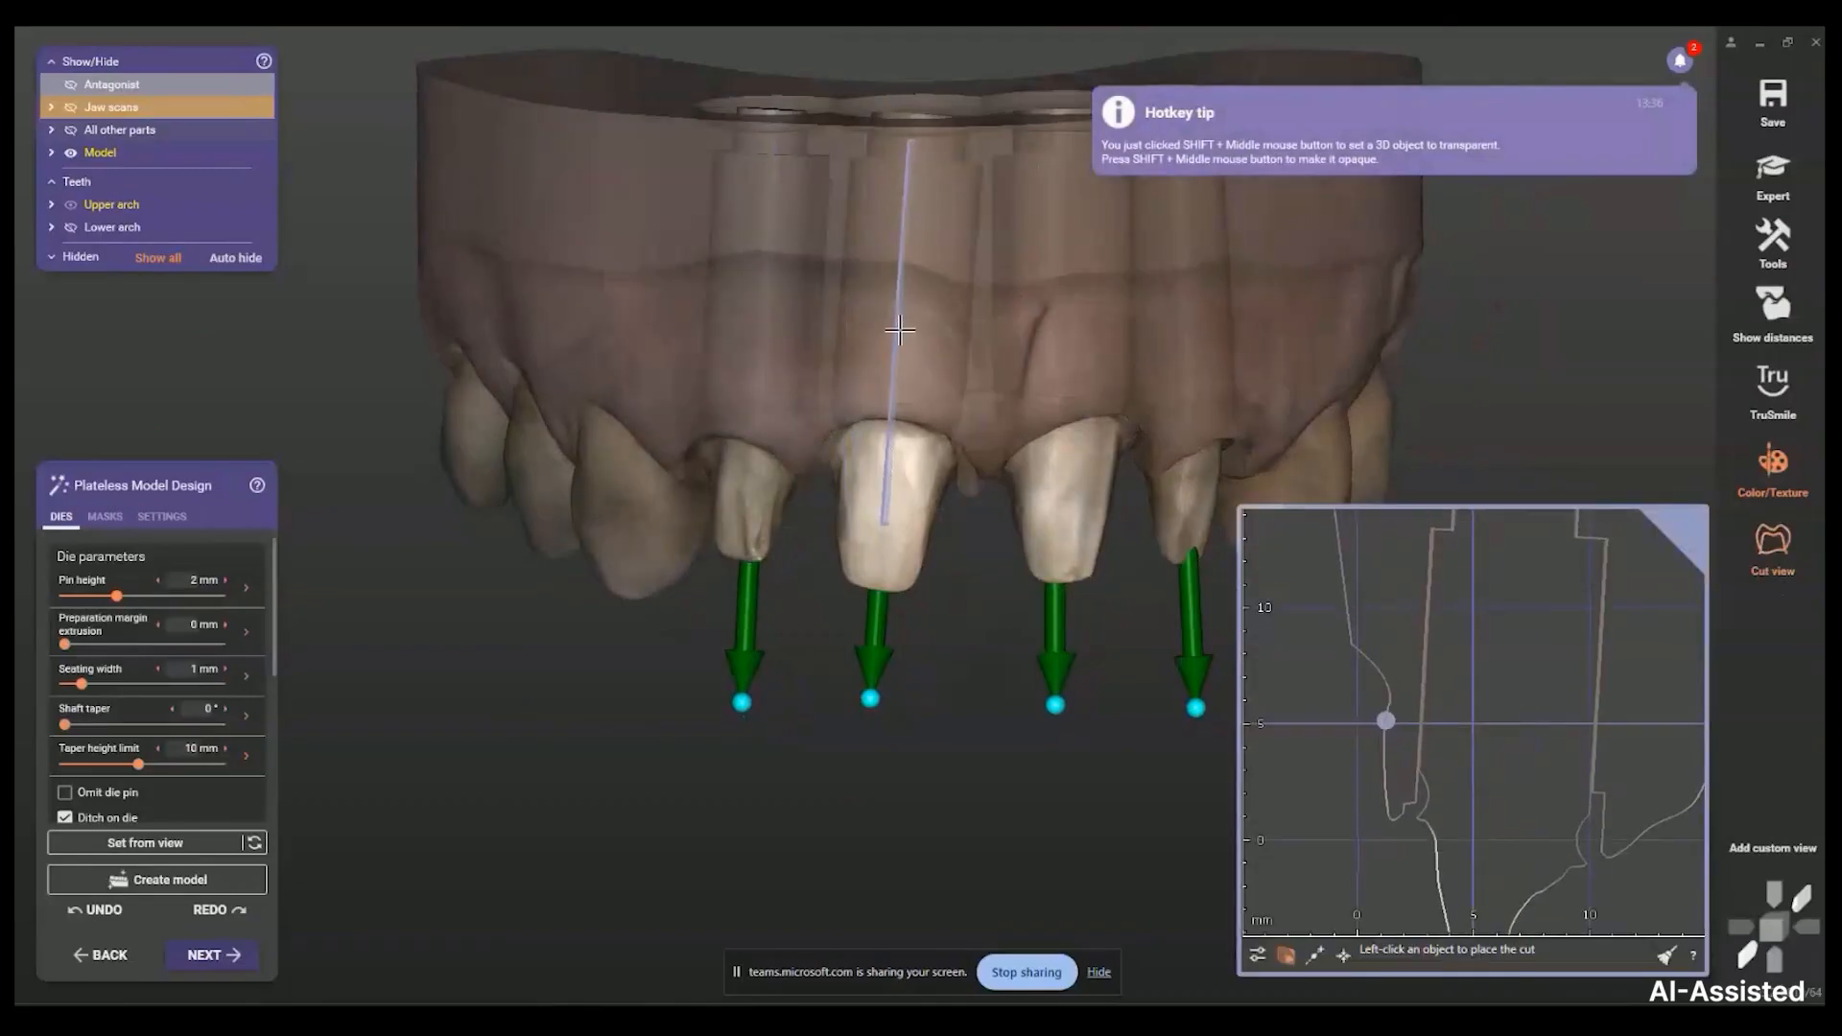
pyautogui.click(901, 331)
pyautogui.scroll(5, 1408, 716)
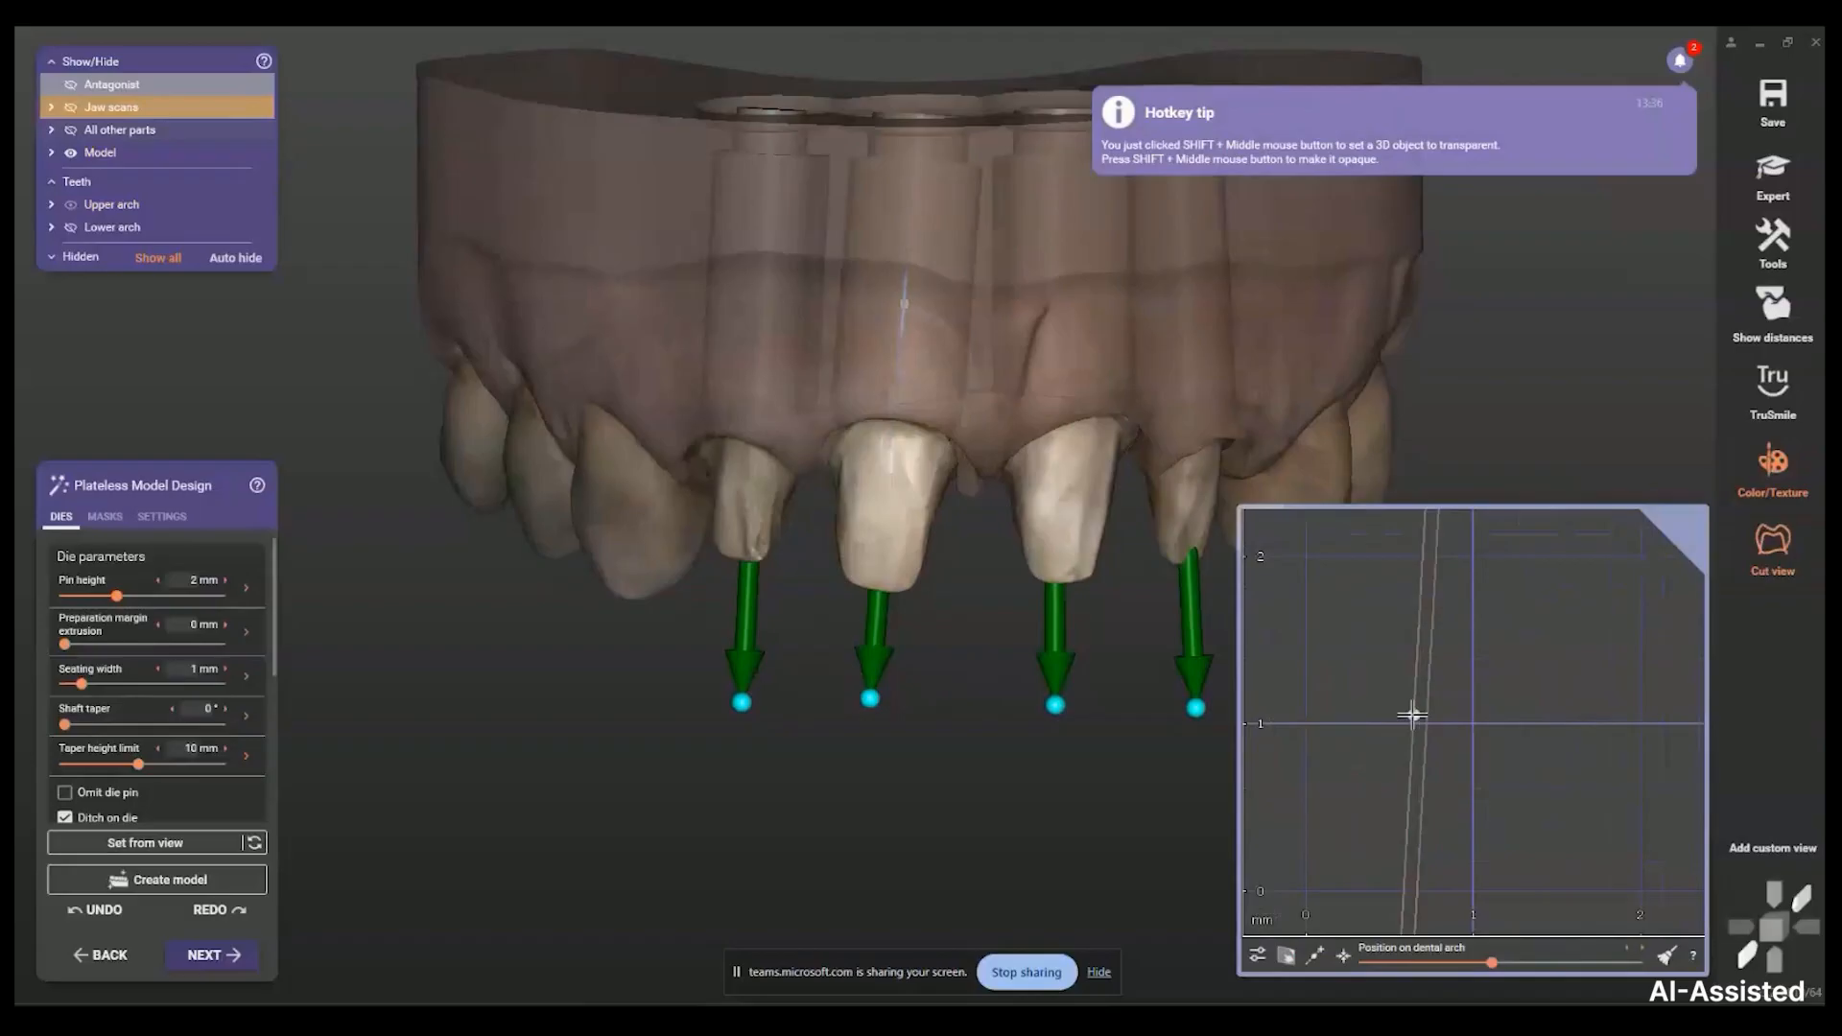
pyautogui.click(1420, 717)
pyautogui.scroll(-2, 1420, 718)
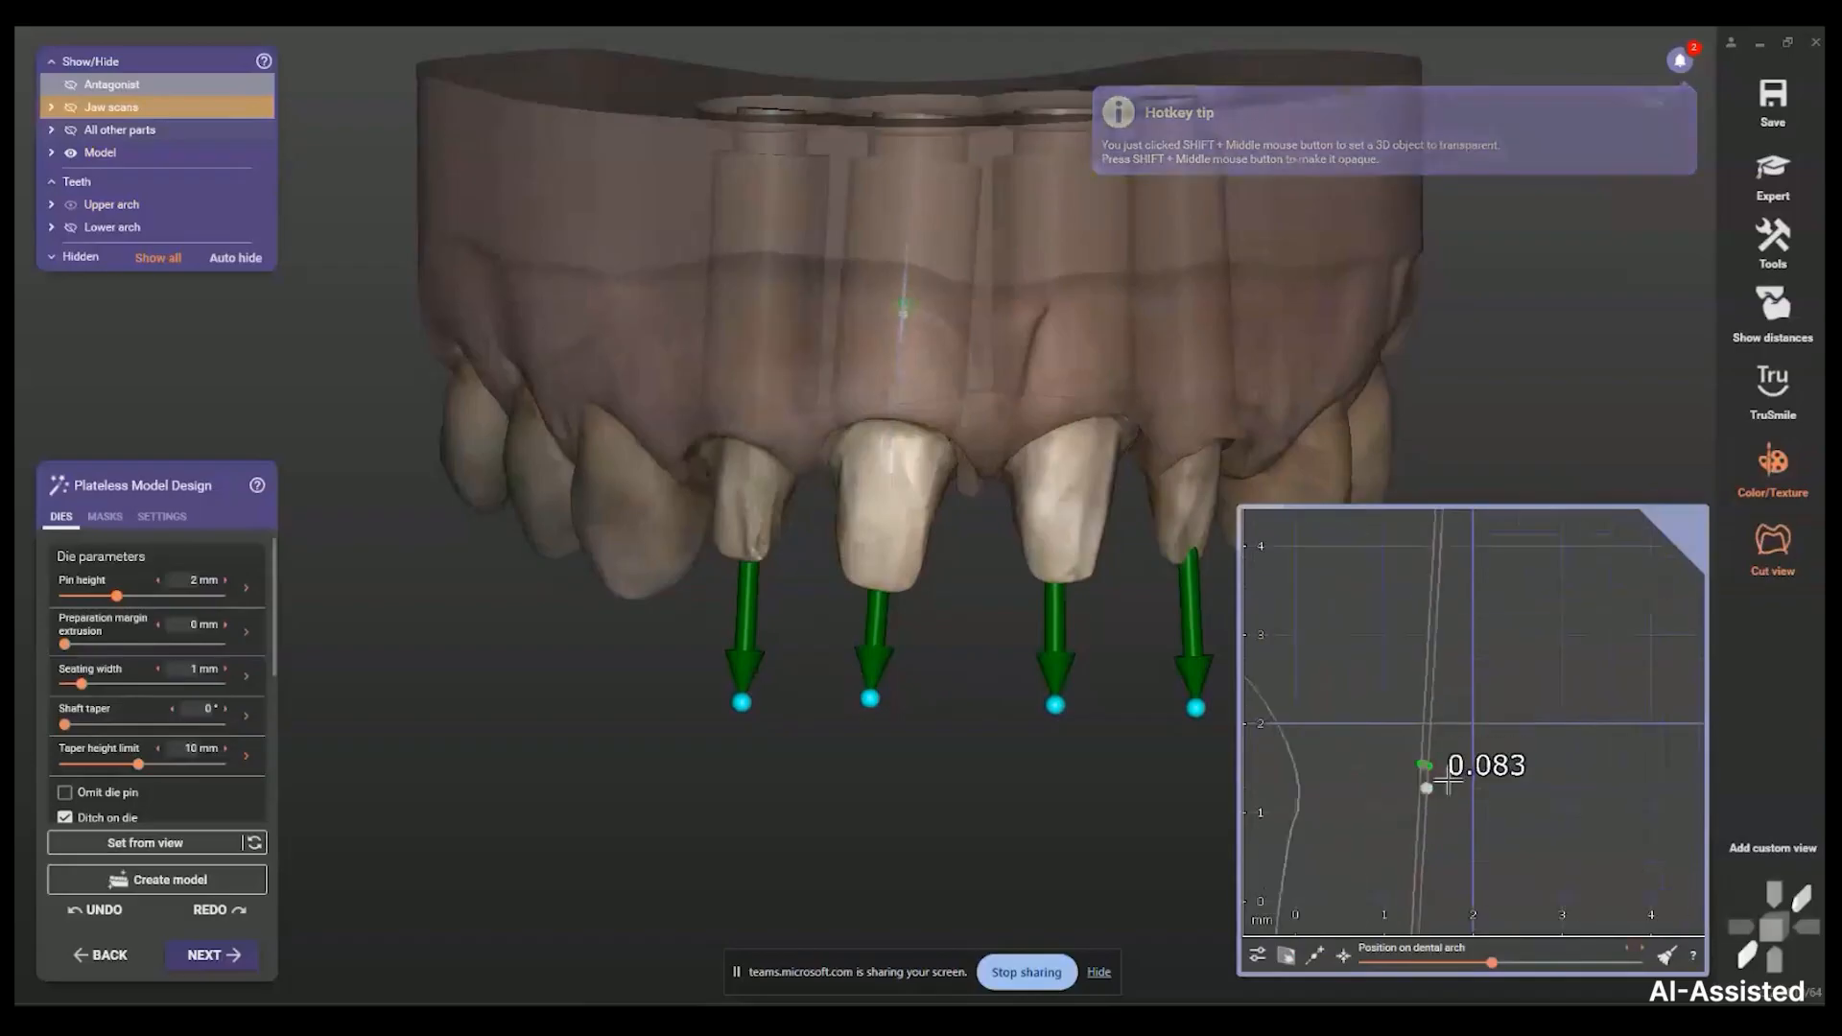
pyautogui.click(1773, 545)
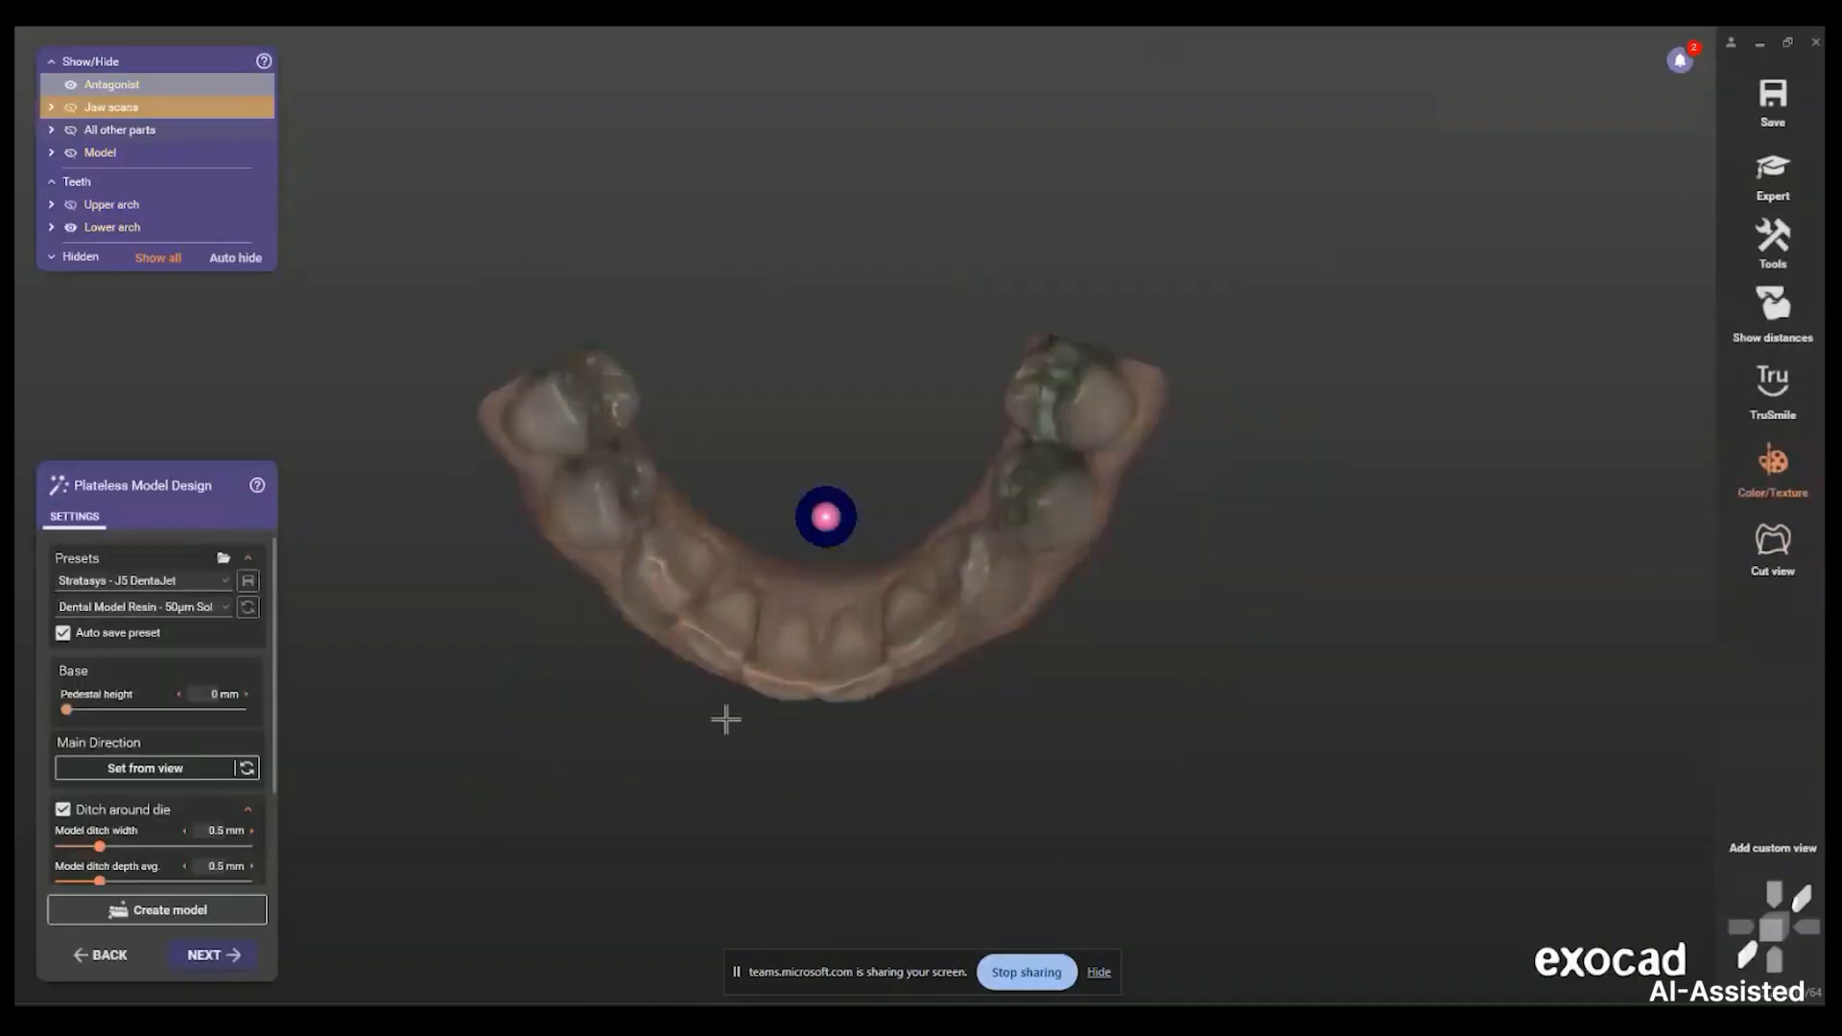
# Create the lower arch's plateless model, then turn the jaws to a frontal view
pyautogui.click(216, 910)
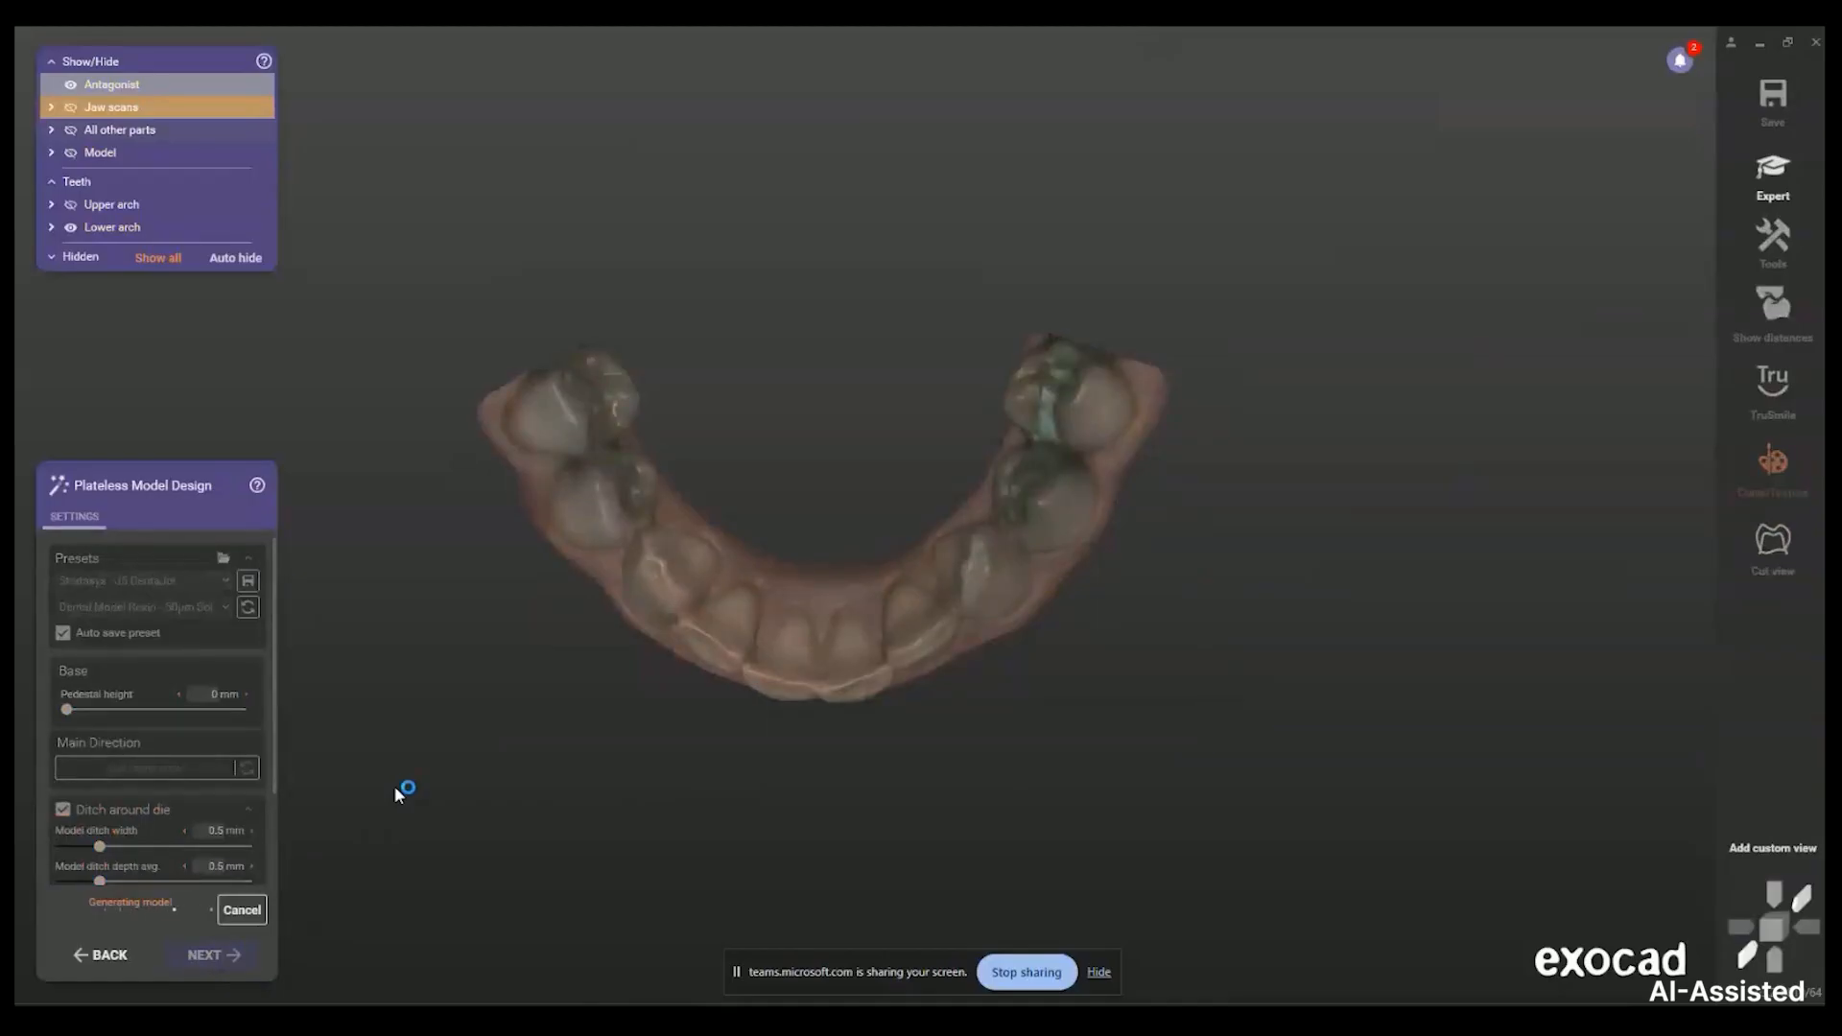
pyautogui.scroll(-3, 671, 746)
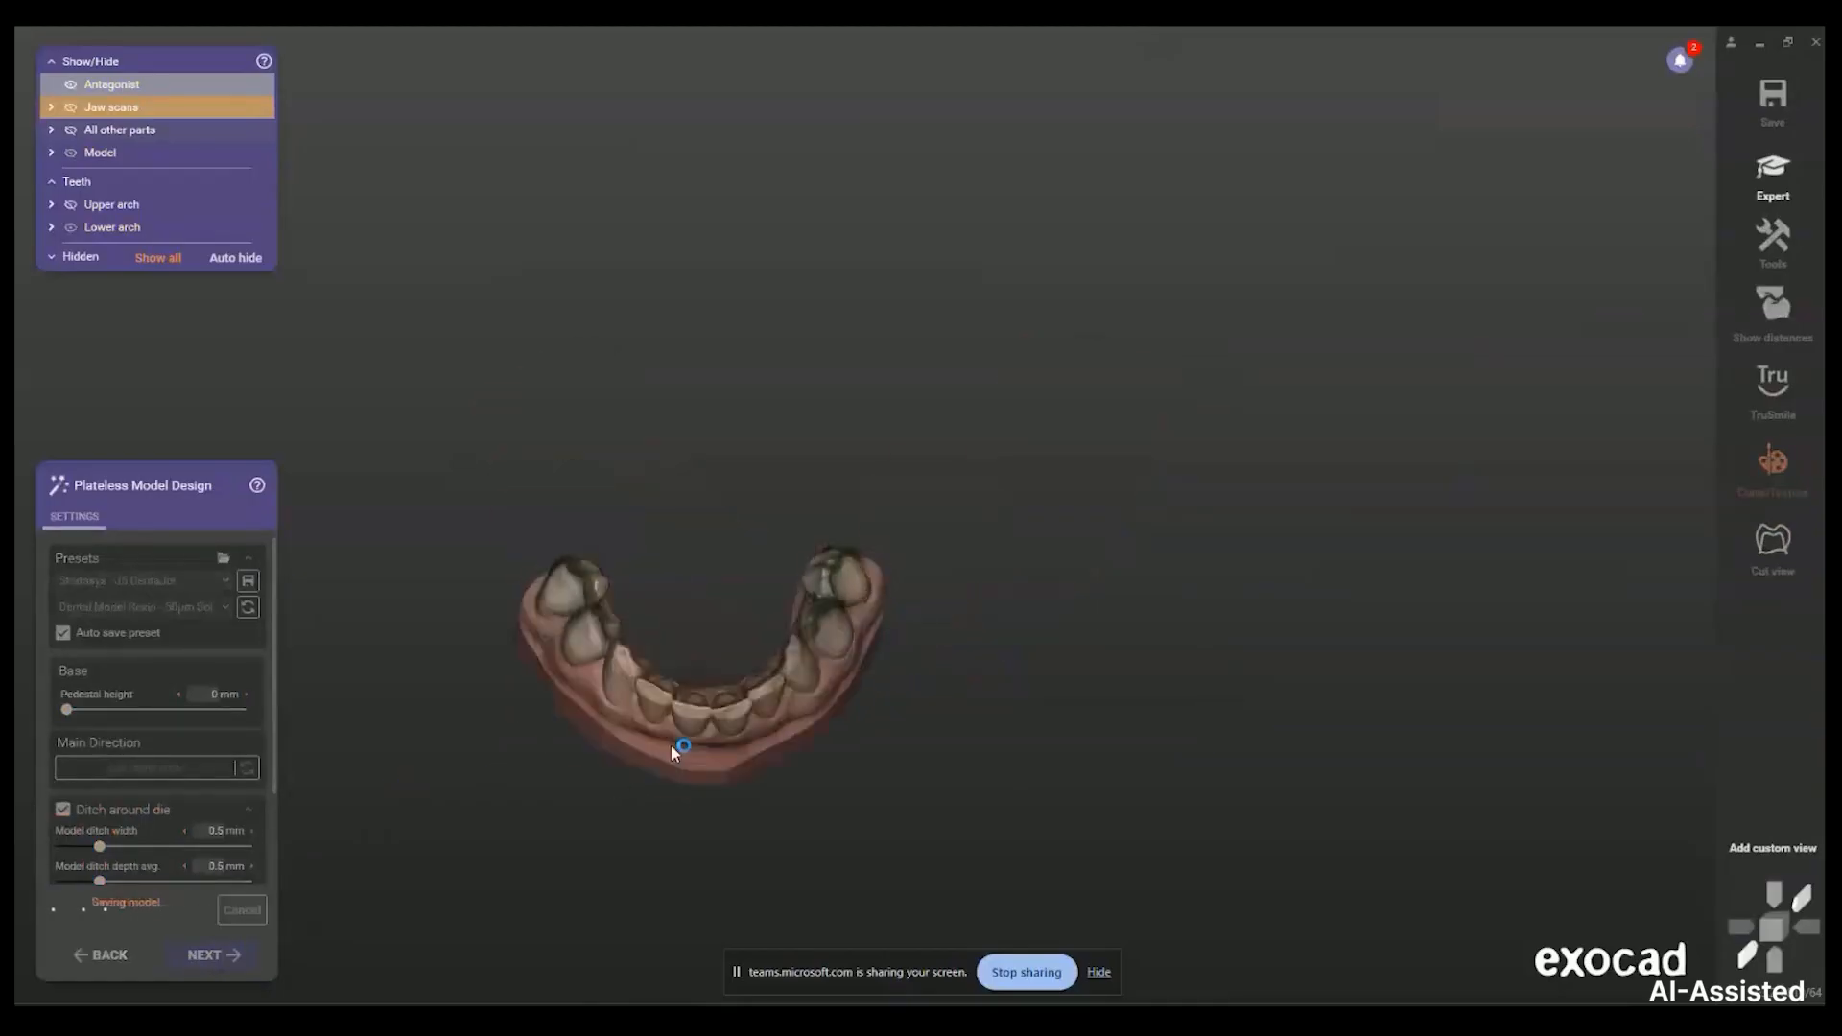
pyautogui.moveTo(672, 747); pyautogui.dragTo(657, 749, button='right')
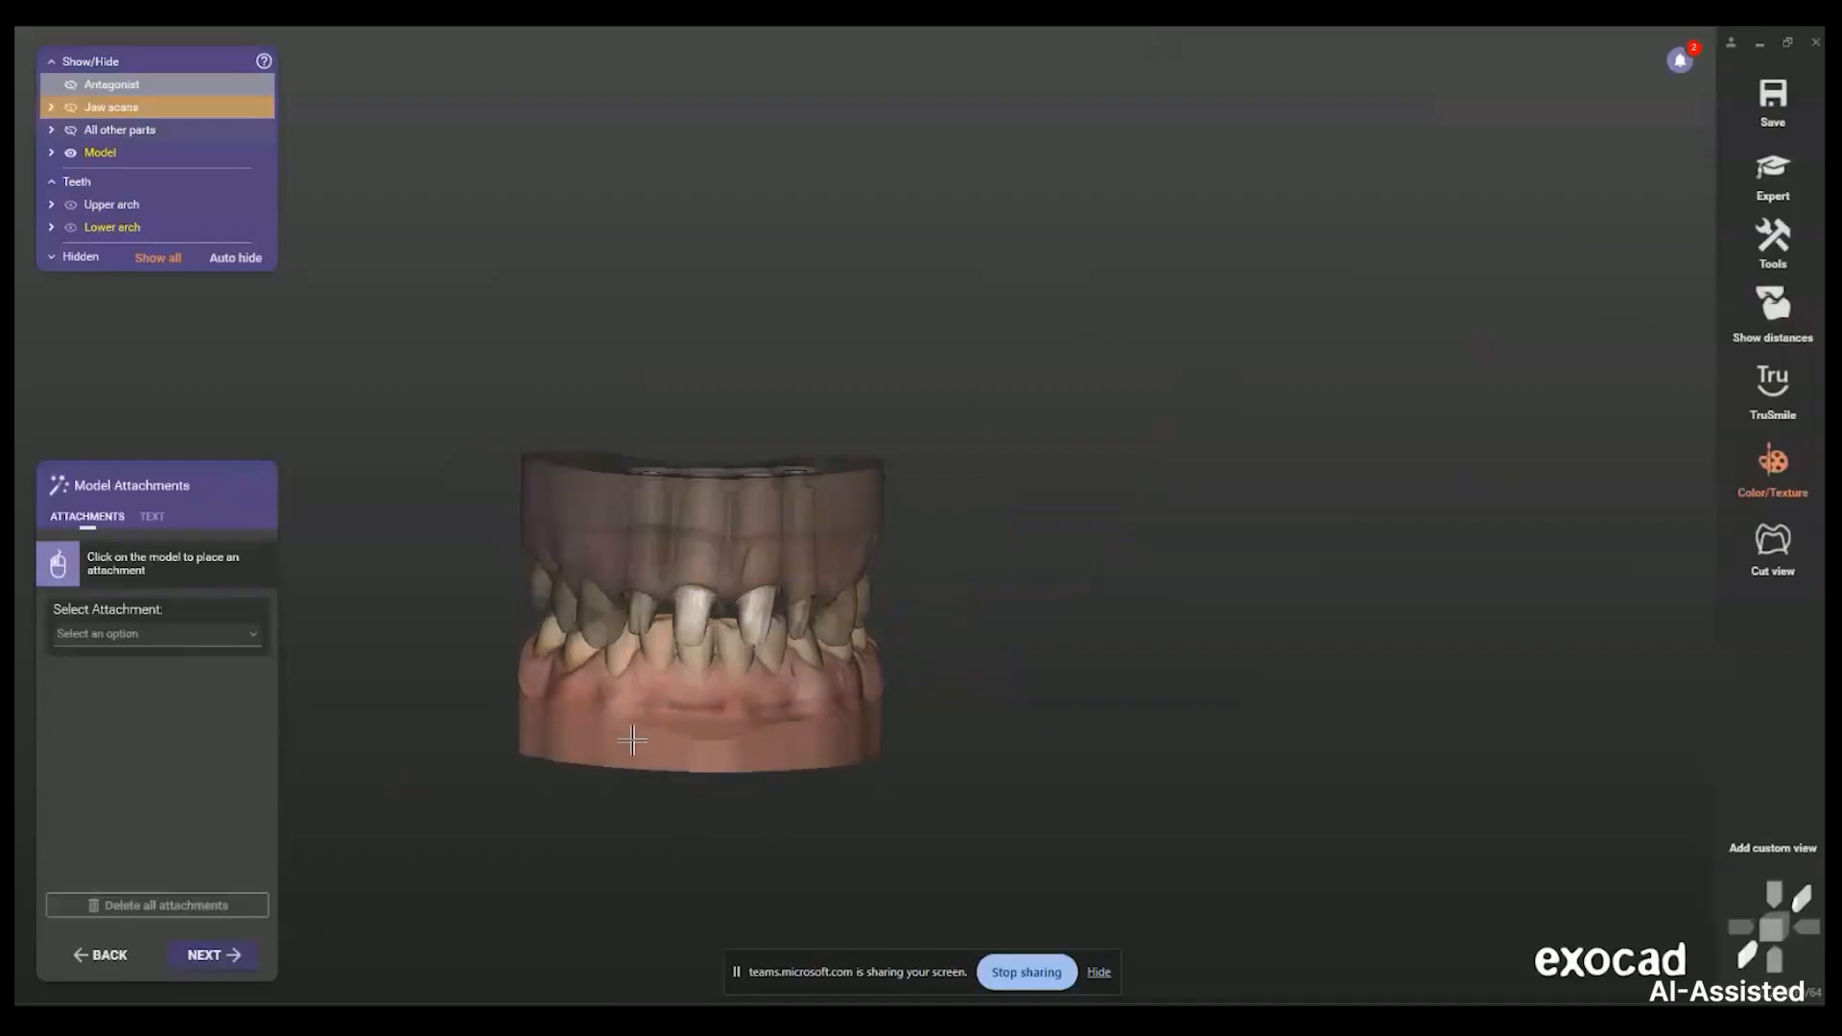
# Make the upper model opaque again and choose the Support Pin (Improved) attachment
pyautogui.keyDown('shift'); pyautogui.middleClick(594, 521); pyautogui.keyUp('shift')
pyautogui.moveTo(594, 520); pyautogui.dragTo(596, 545, button='right')
pyautogui.click(174, 628)
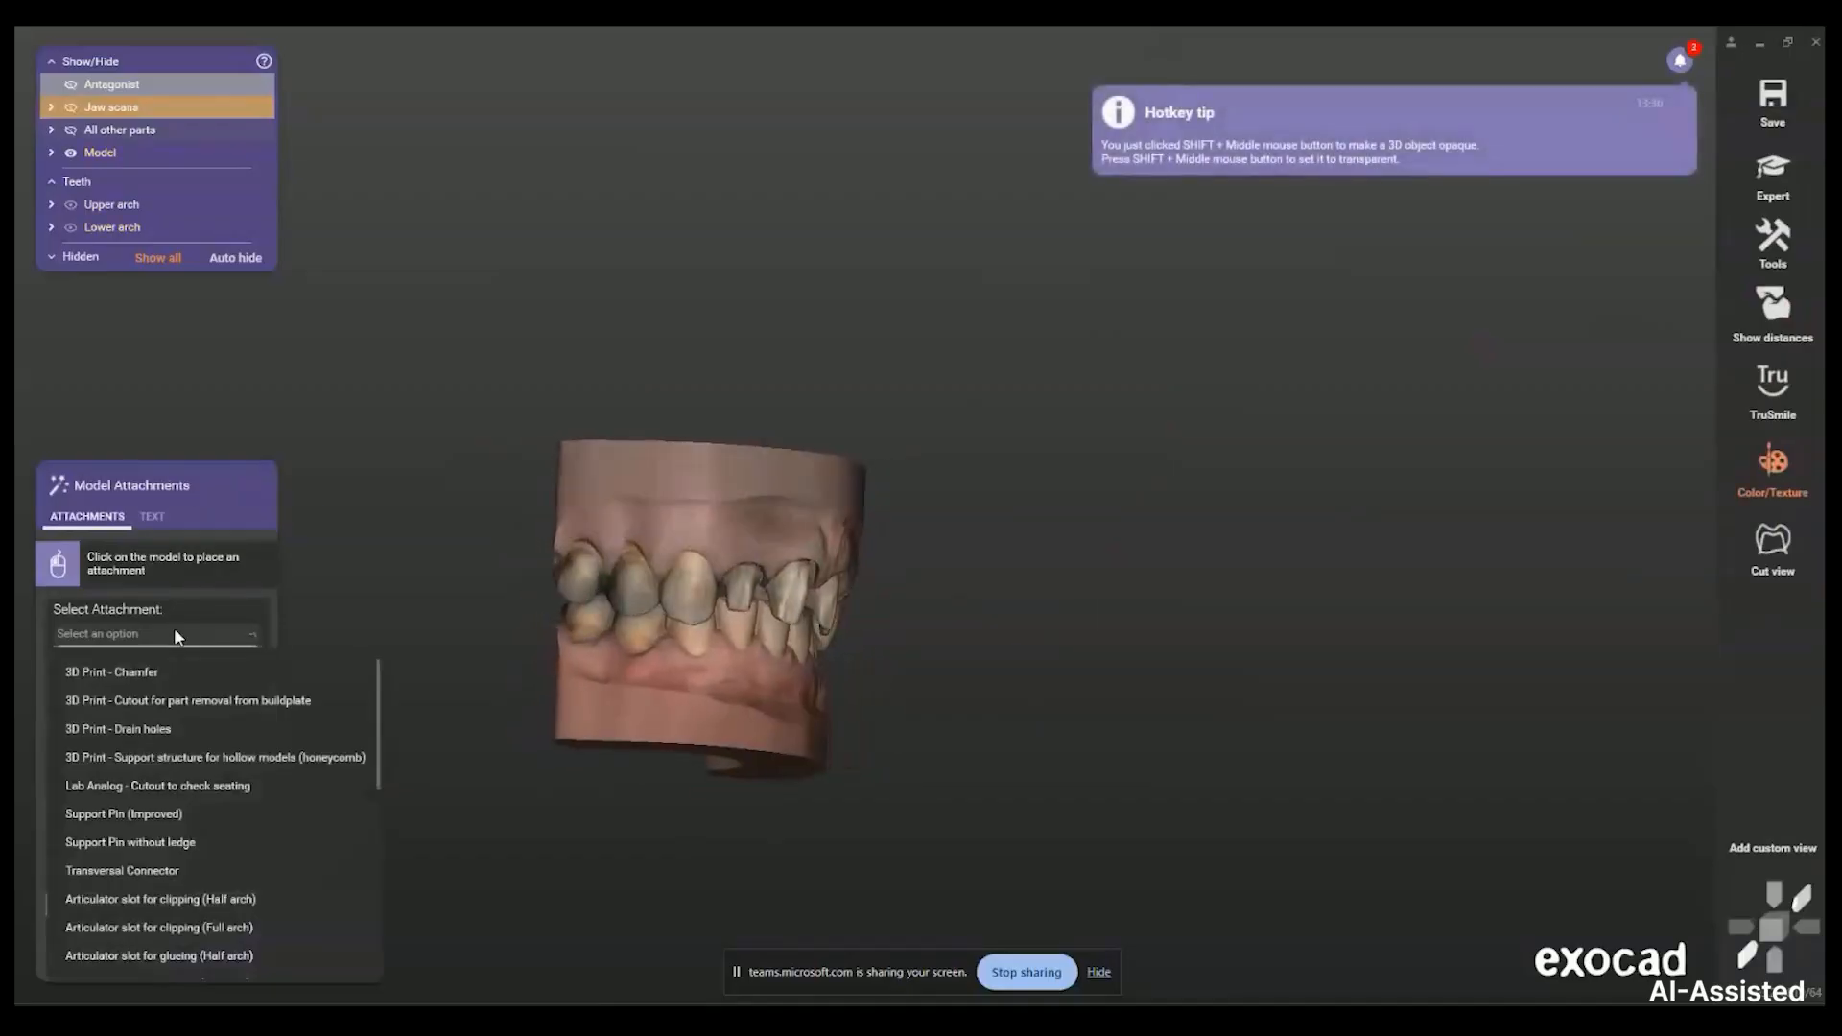
pyautogui.scroll(-5, 236, 844)
pyautogui.scroll(-5, 229, 888)
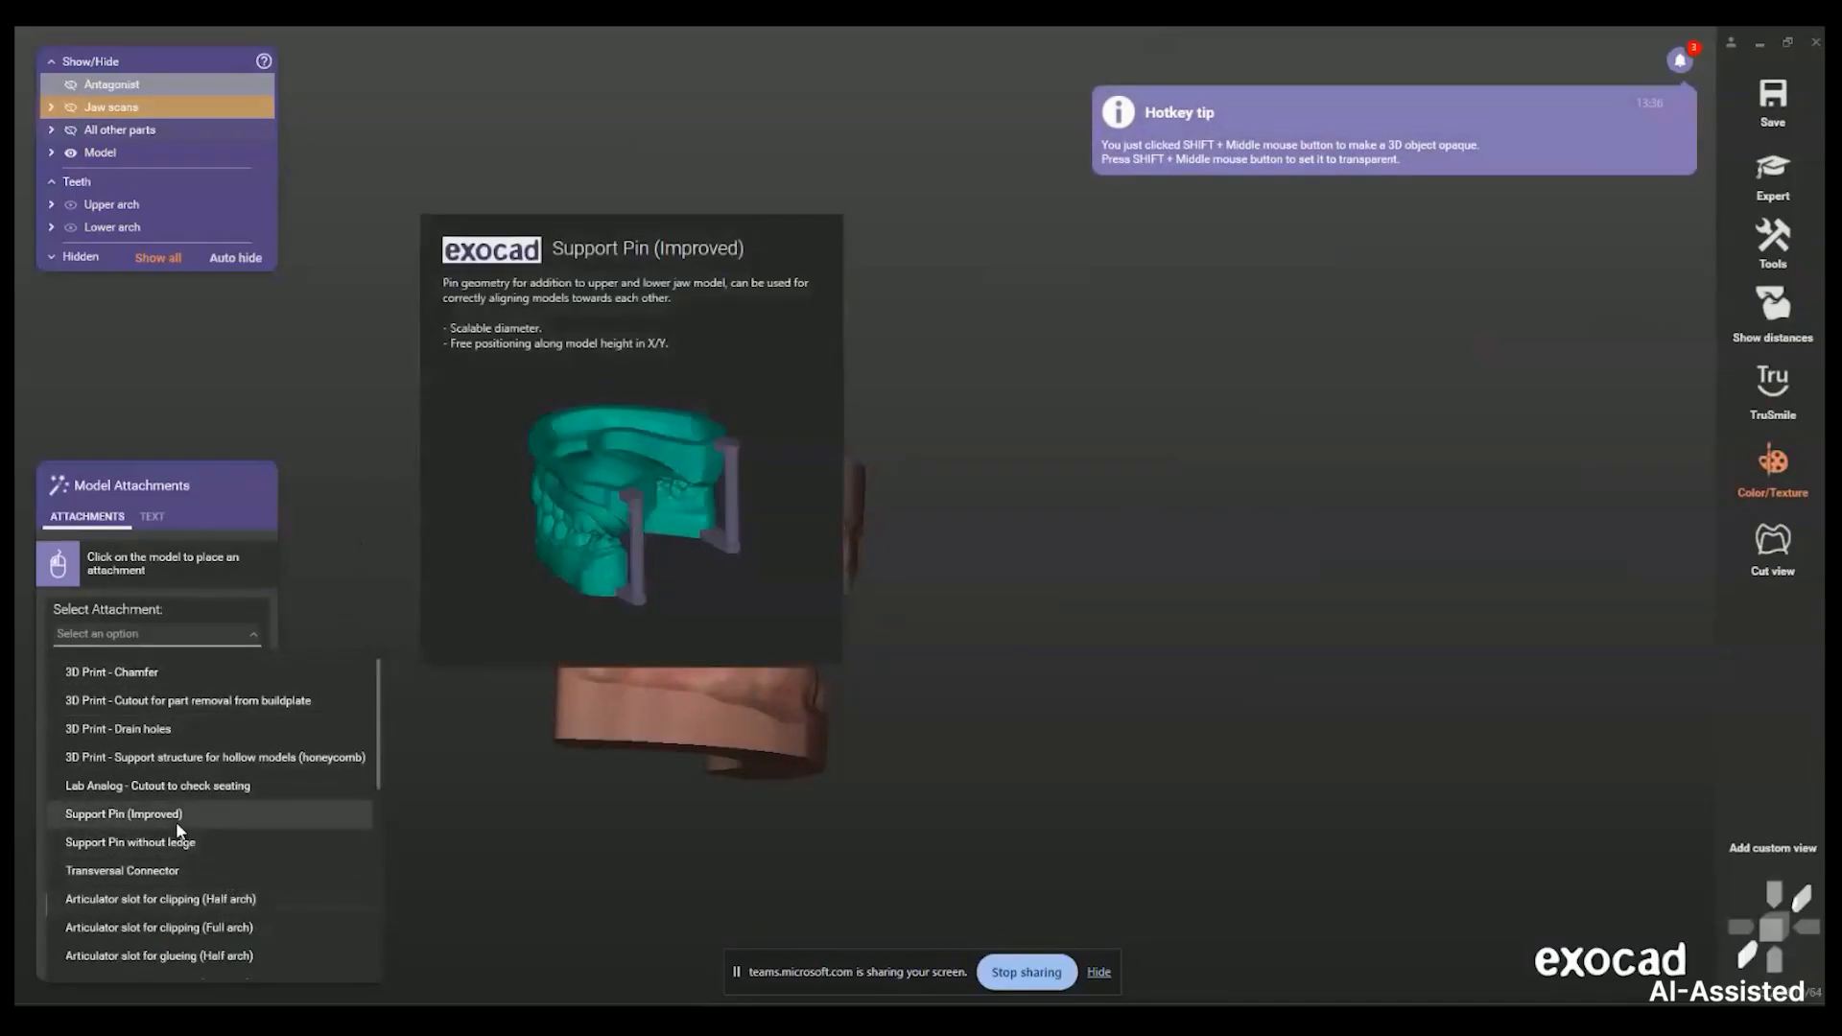
pyautogui.click(176, 822)
# Place support pins on the side of the jaw models and position them closer
pyautogui.moveTo(605, 670); pyautogui.dragTo(794, 700, button='right')
pyautogui.click(901, 750)
pyautogui.moveTo(901, 750); pyautogui.dragTo(710, 599, button='right')
pyautogui.click(718, 629)
pyautogui.moveTo(711, 599); pyautogui.dragTo(703, 597)
pyautogui.moveTo(703, 598); pyautogui.dragTo(960, 470, button='right')
pyautogui.scroll(5, 998, 459)
pyautogui.scroll(-5, 1044, 441)
pyautogui.moveTo(1024, 410); pyautogui.dragTo(969, 391)
# Set the support pin diameter to 5.9 mm and ledge height to 5.7 mm
pyautogui.moveTo(132, 705)
pyautogui.mouseDown()
pyautogui.moveTo(181, 711)
pyautogui.moveTo(153, 708)
pyautogui.mouseUp()
pyautogui.scroll(5, 866, 393)
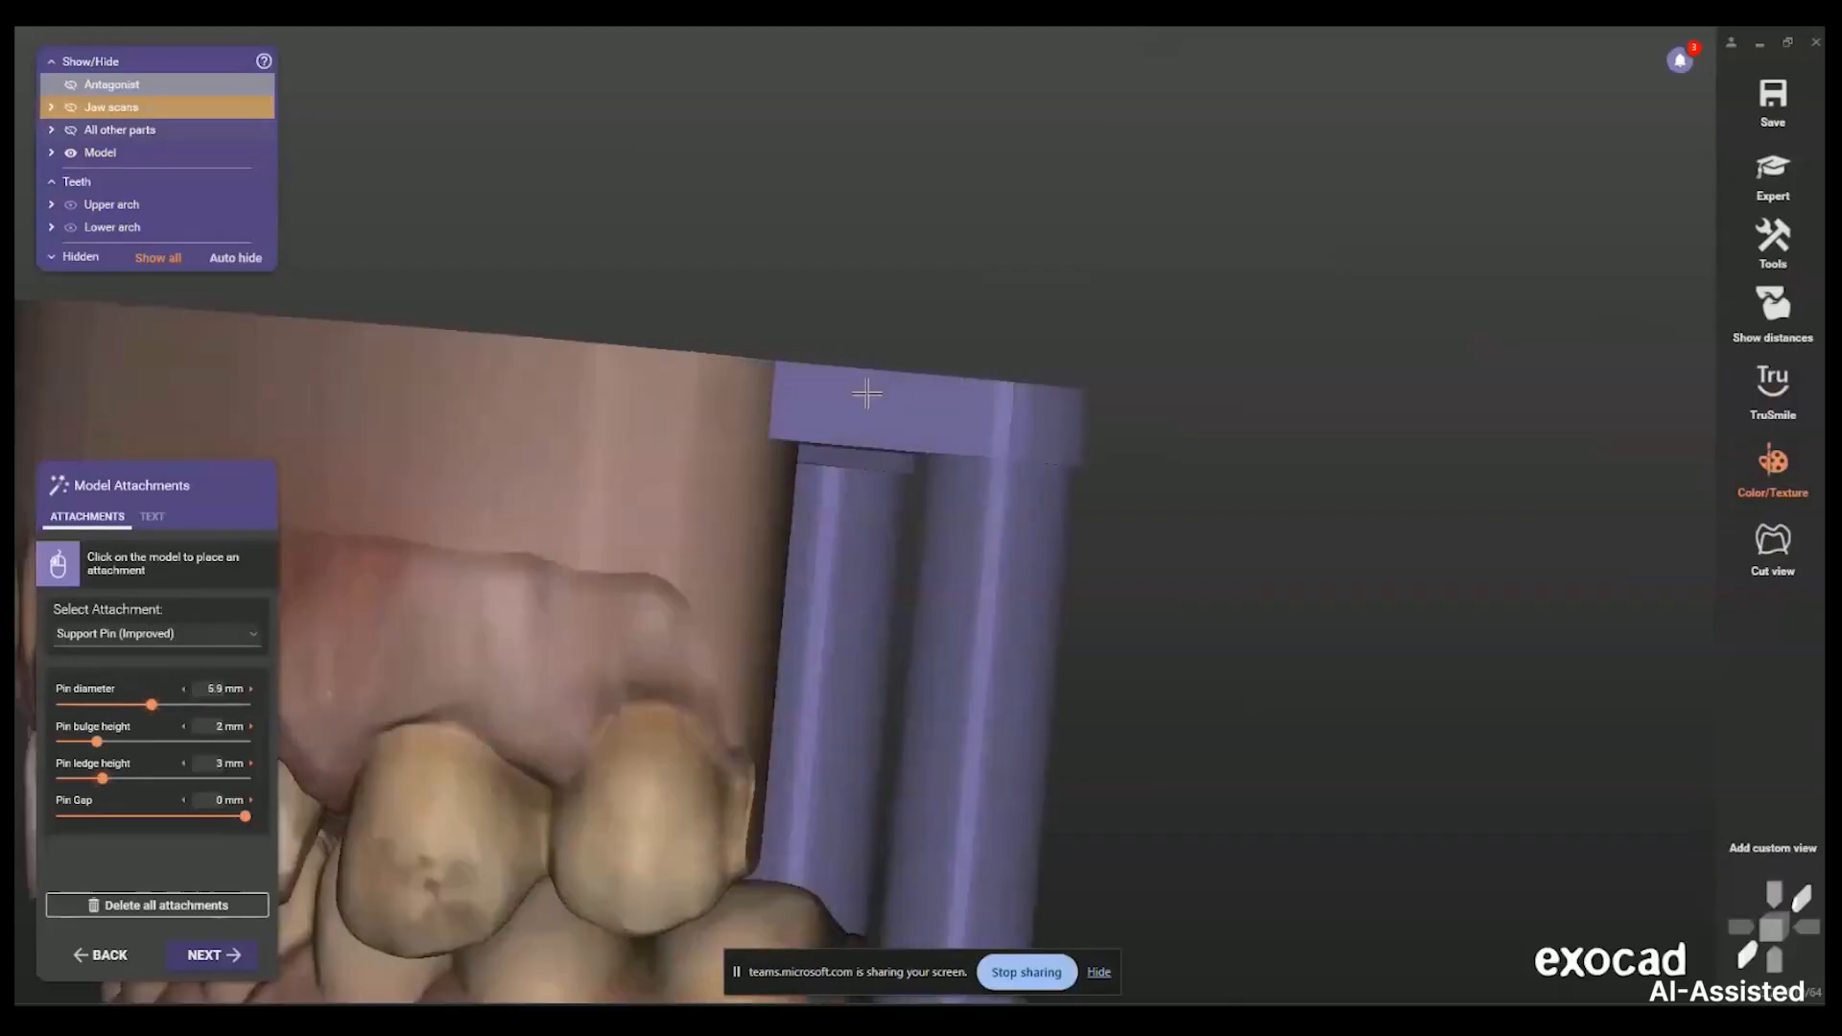
pyautogui.scroll(3, 866, 393)
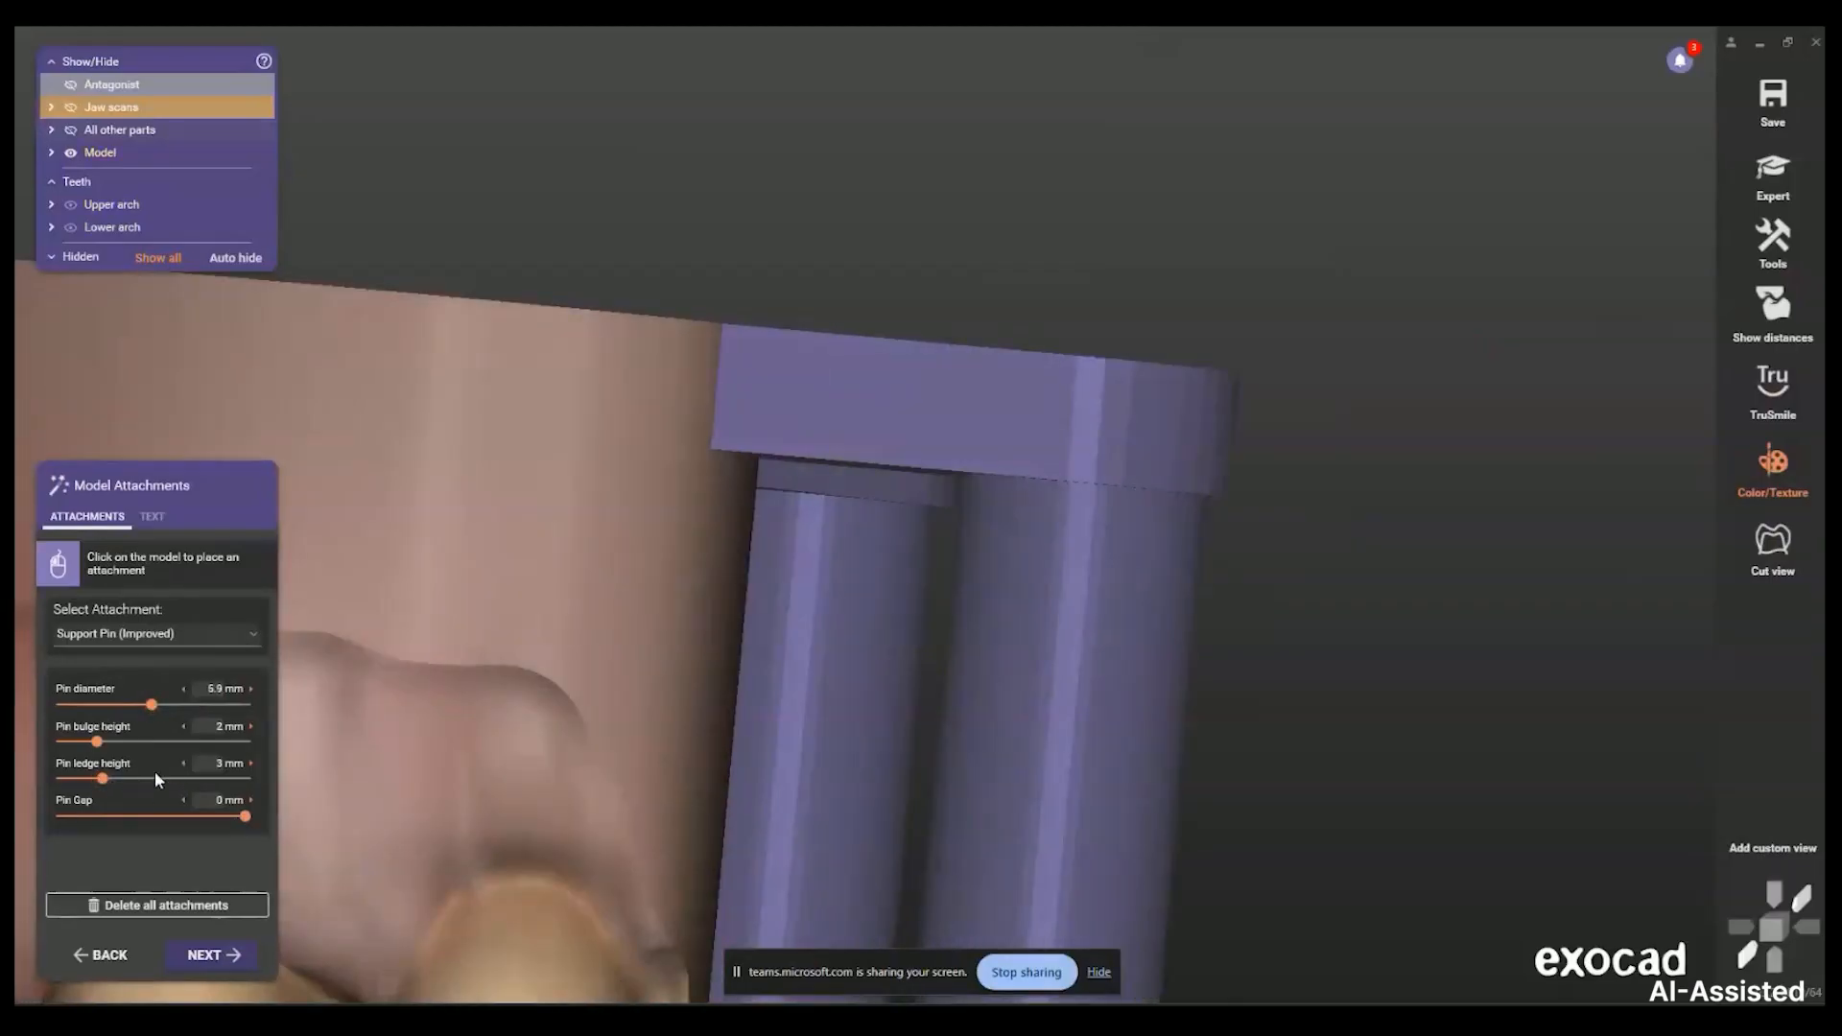
pyautogui.moveTo(103, 779); pyautogui.dragTo(157, 792)
pyautogui.scroll(-7, 432, 698)
pyautogui.moveTo(499, 670); pyautogui.dragTo(657, 638, button='right')
pyautogui.moveTo(449, 779); pyautogui.dragTo(731, 554, button='right')
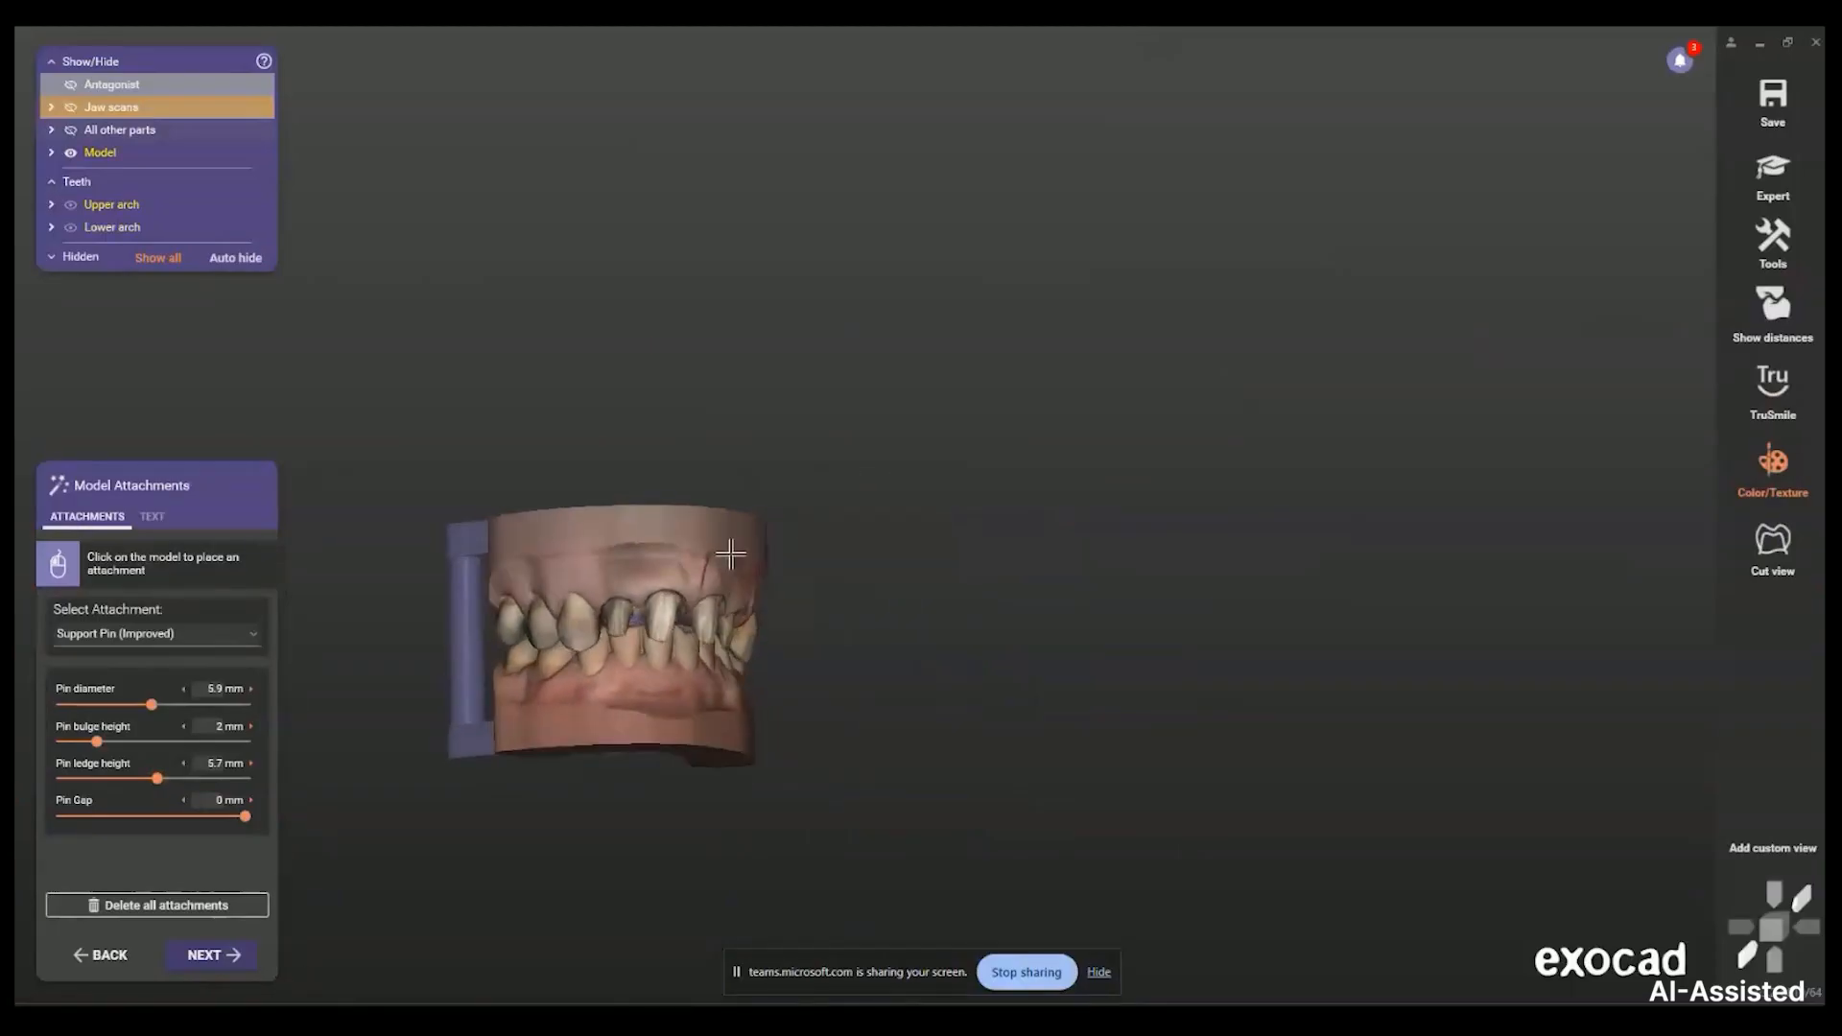
# Add the person's name as embossed text on the upper model's rim
pyautogui.click(154, 518)
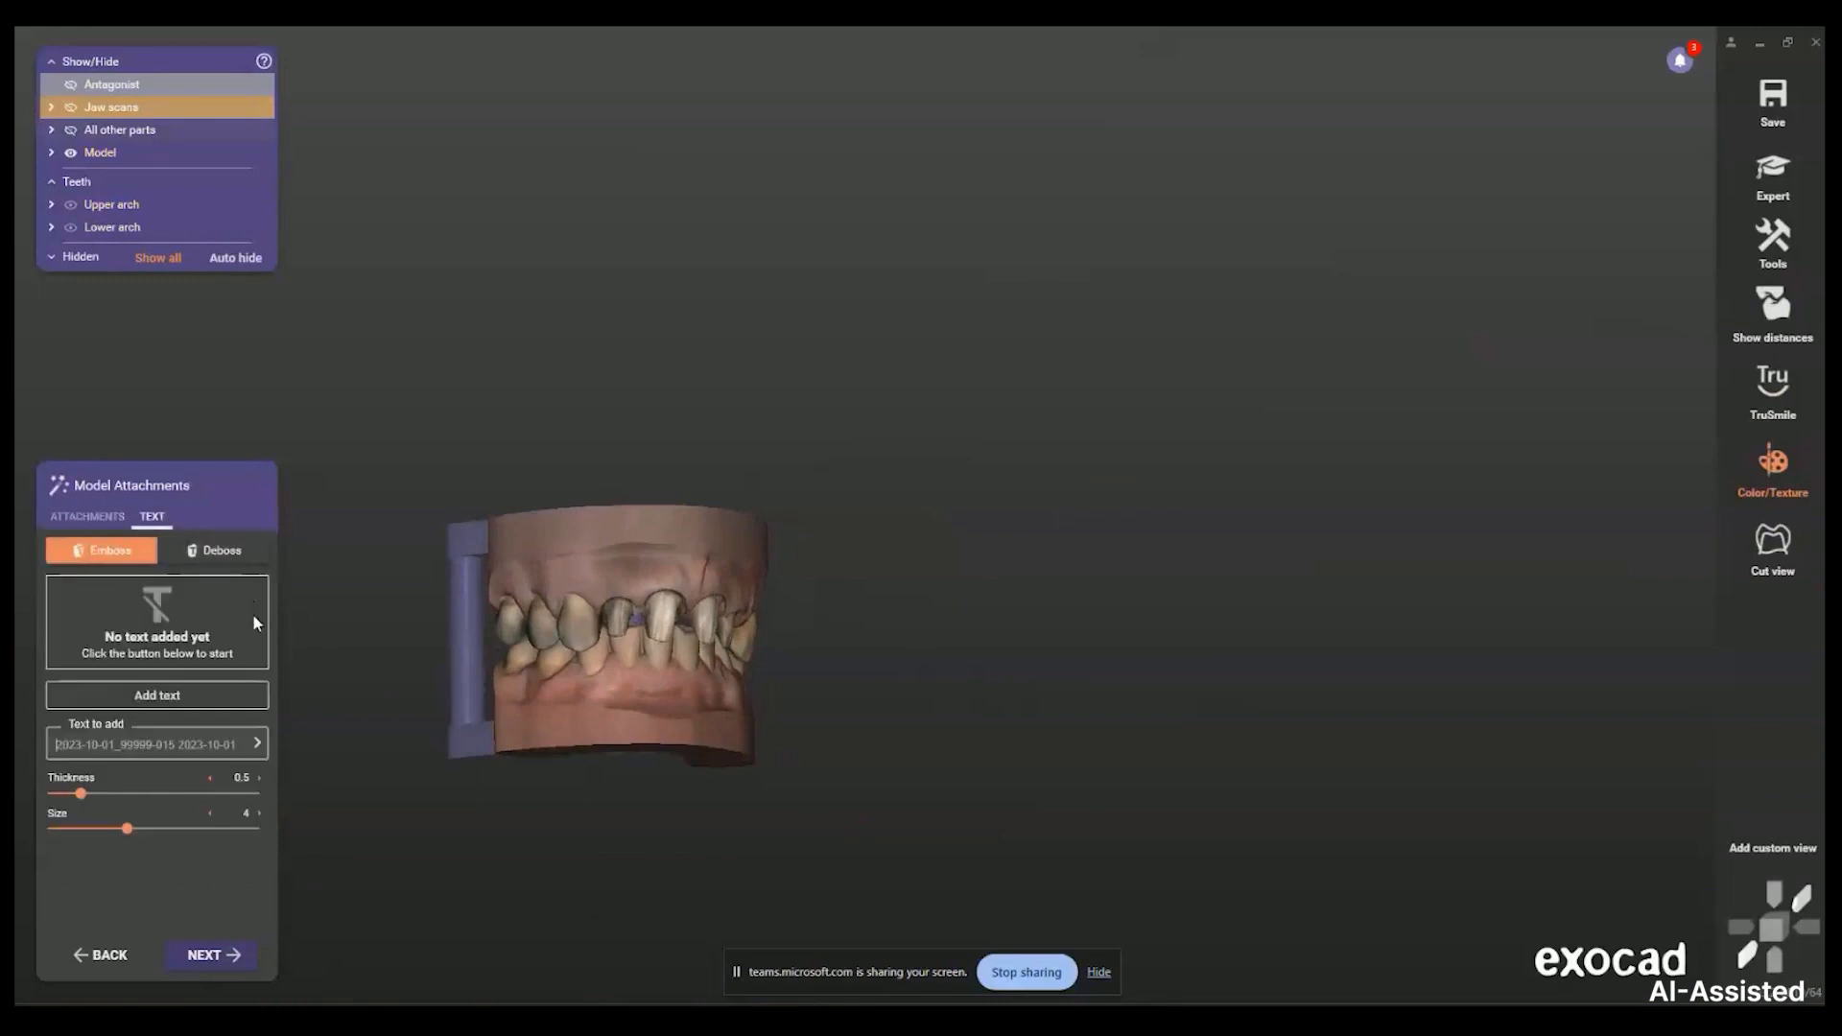
pyautogui.scroll(2, 382, 653)
pyautogui.click(204, 739)
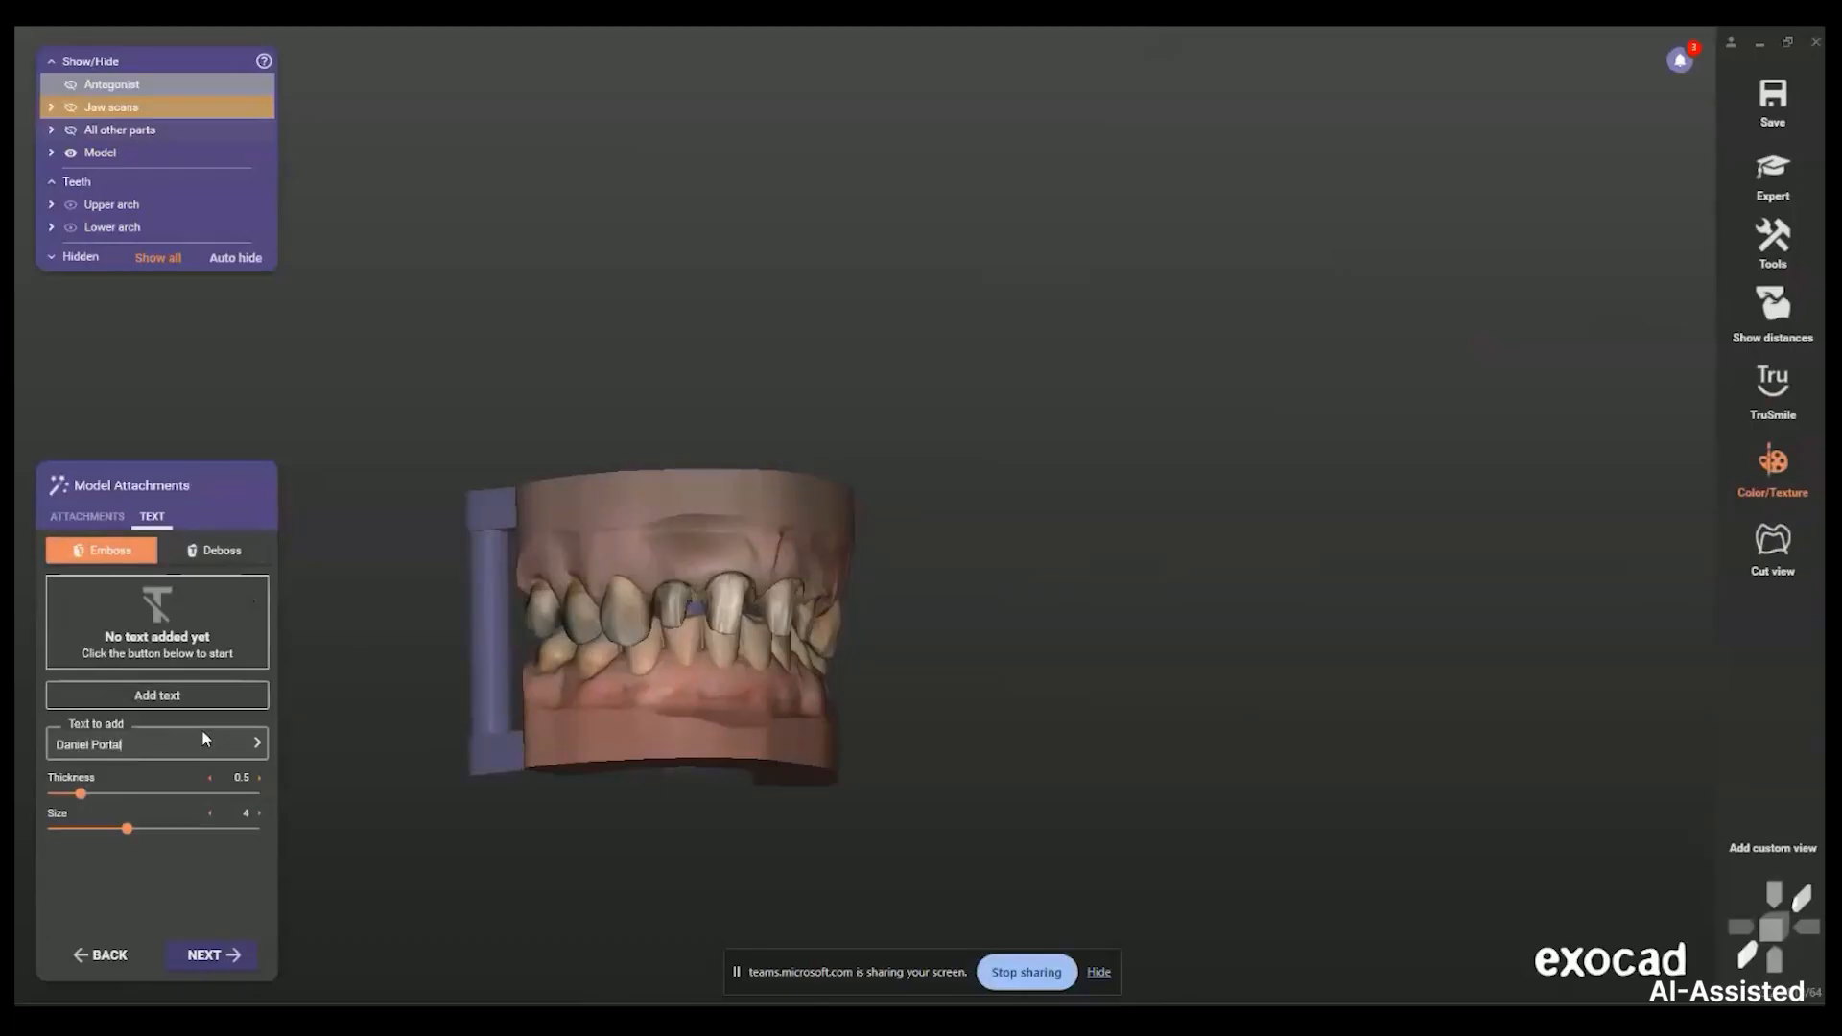
pyautogui.click(161, 697)
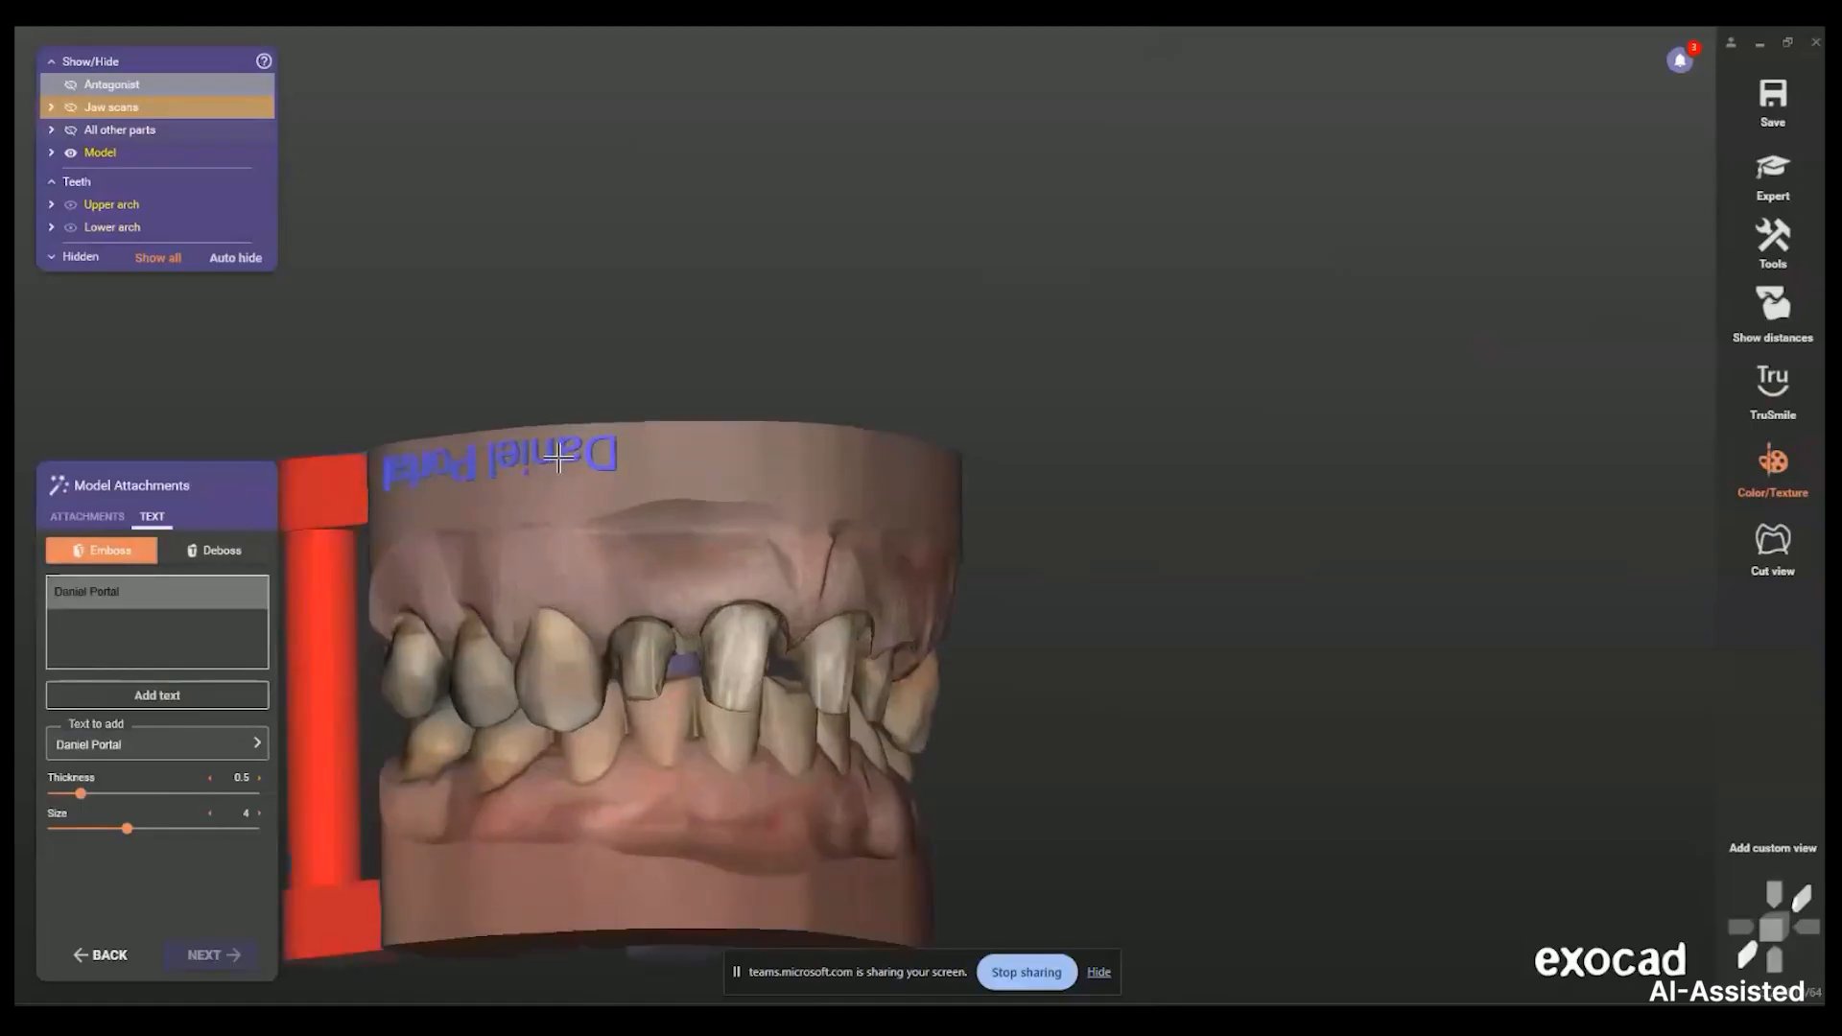
pyautogui.click(550, 595)
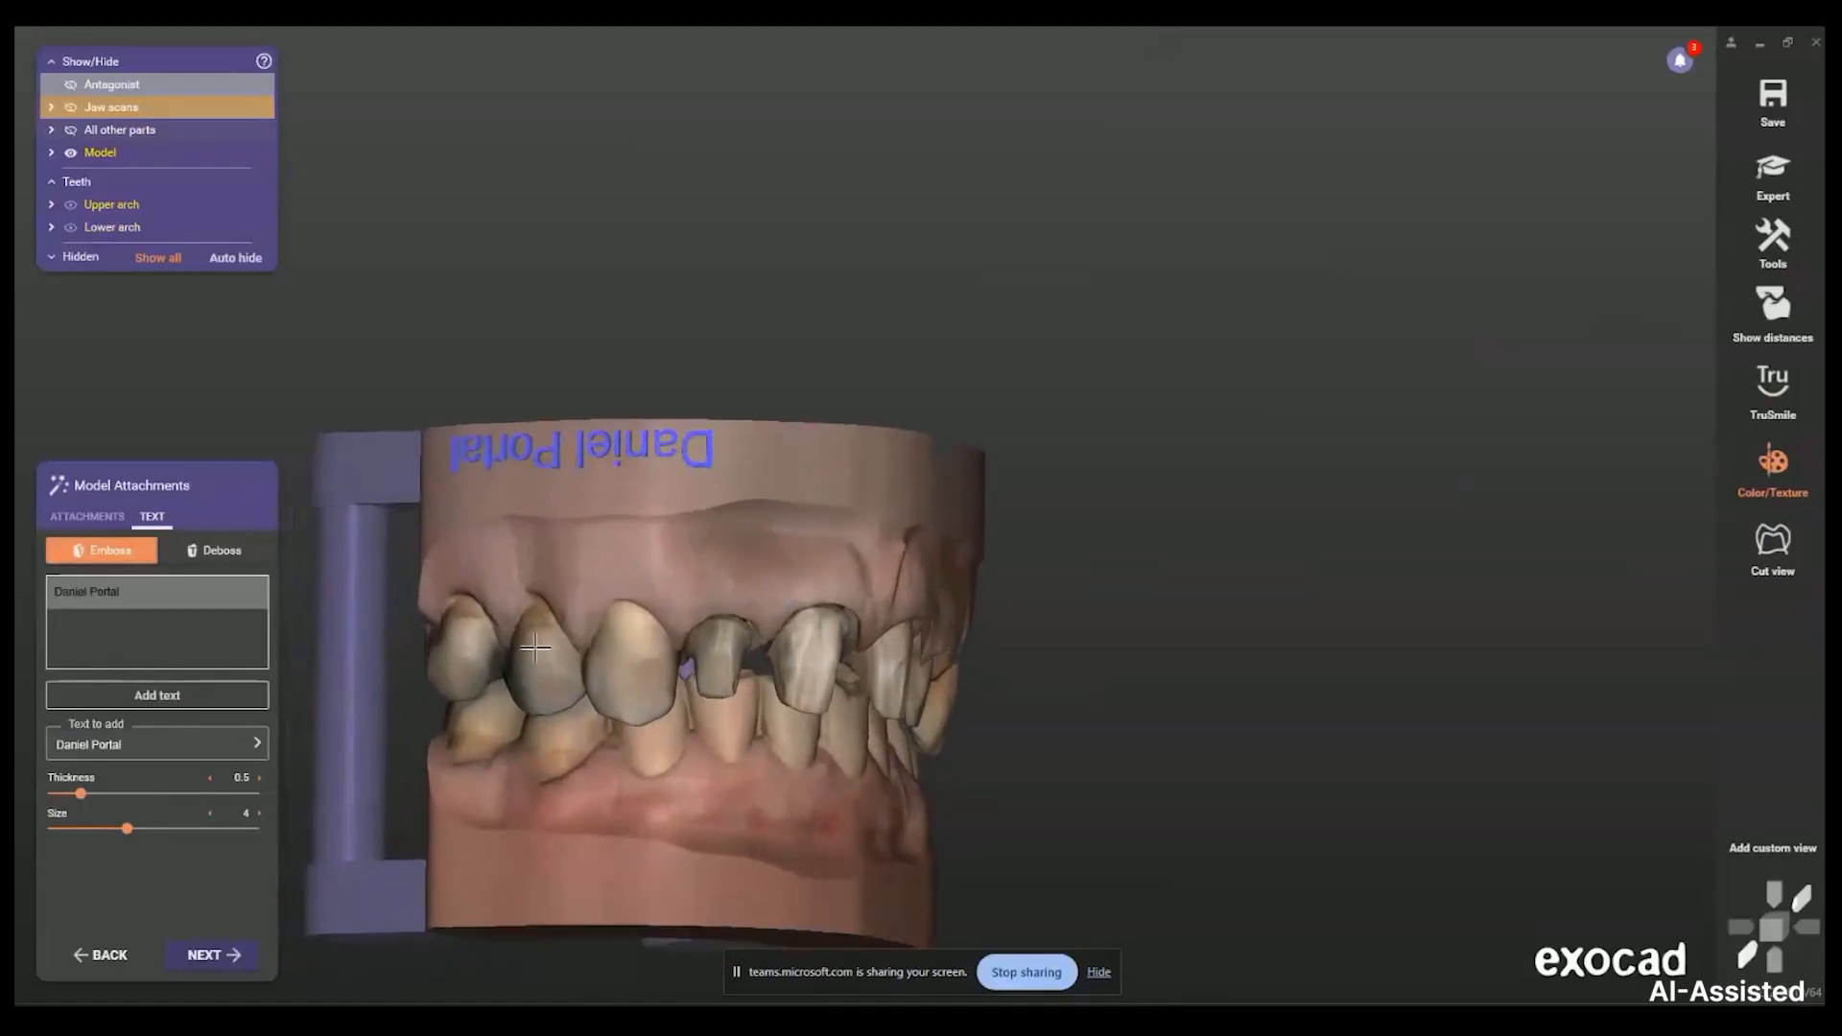
# Calculate the final model, then hide the four white dies to view the embossed name
pyautogui.click(226, 952)
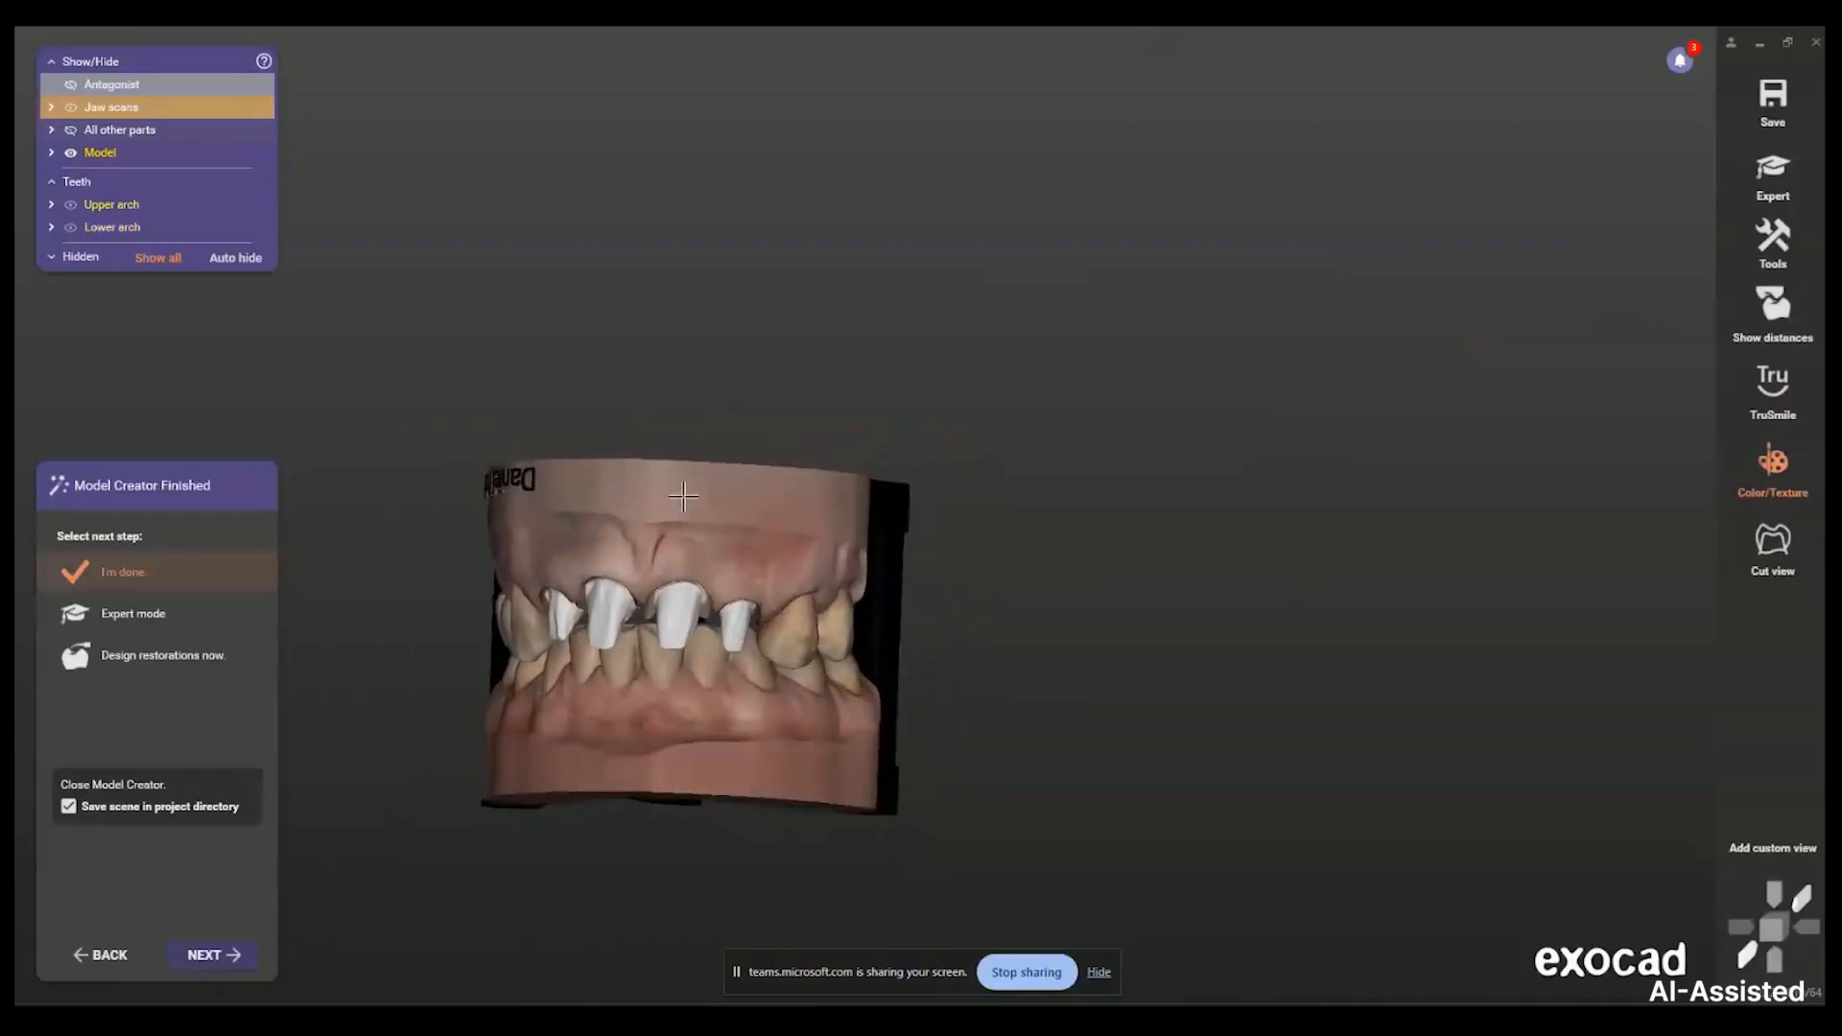
pyautogui.keyDown('ctrl'); pyautogui.middleClick(626, 594); pyautogui.keyUp('ctrl')
pyautogui.keyDown('ctrl'); pyautogui.middleClick(527, 600); pyautogui.keyUp('ctrl')
pyautogui.keyDown('ctrl'); pyautogui.middleClick(728, 617); pyautogui.keyUp('ctrl')
pyautogui.keyDown('ctrl'); pyautogui.middleClick(837, 617); pyautogui.keyUp('ctrl')
pyautogui.scroll(-3, 831, 633)
pyautogui.moveTo(793, 649); pyautogui.dragTo(814, 638, button='right')
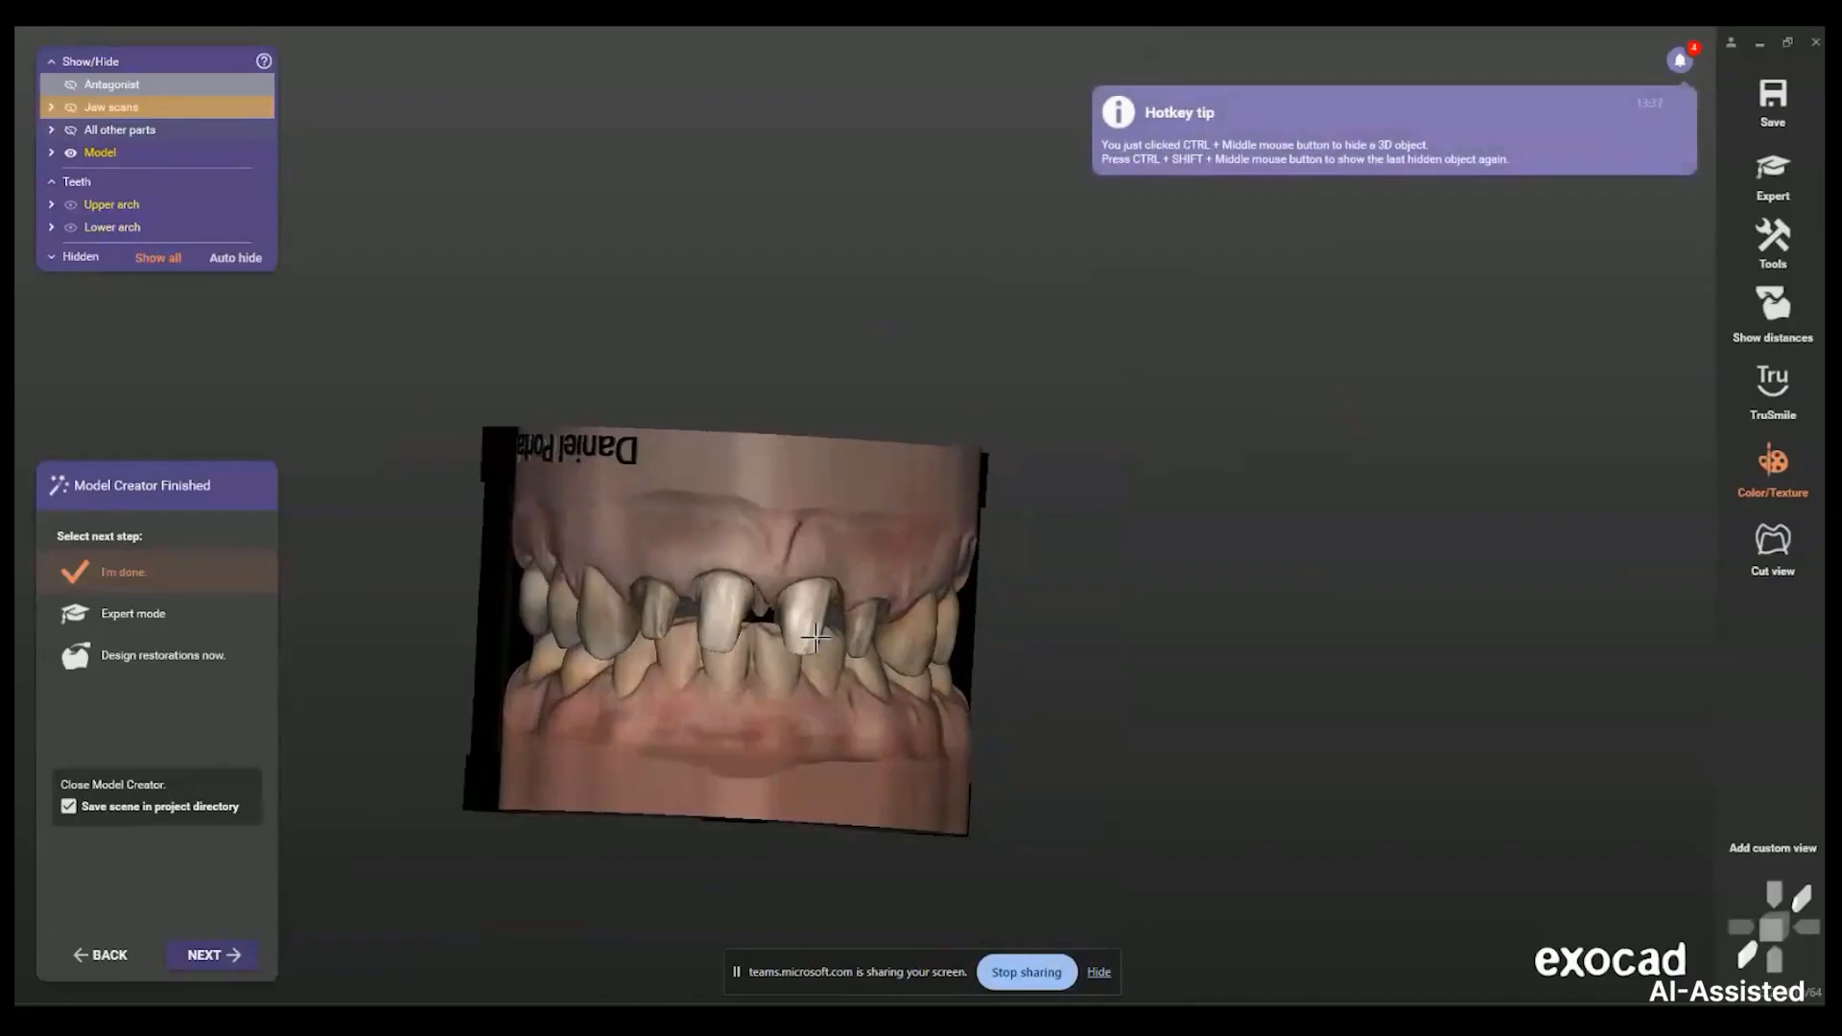